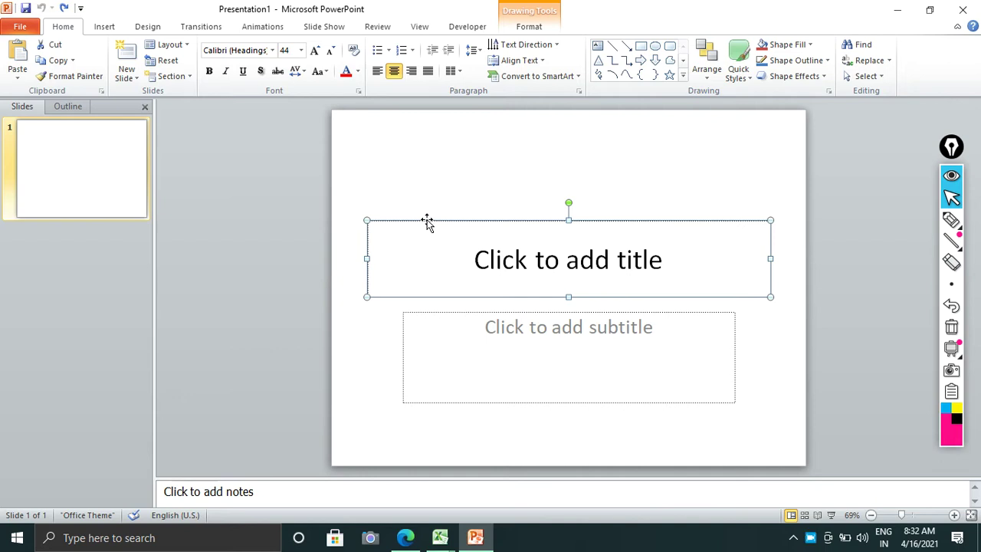
- Delete the title and subtitle placeholders from the first slide
key("Delete")
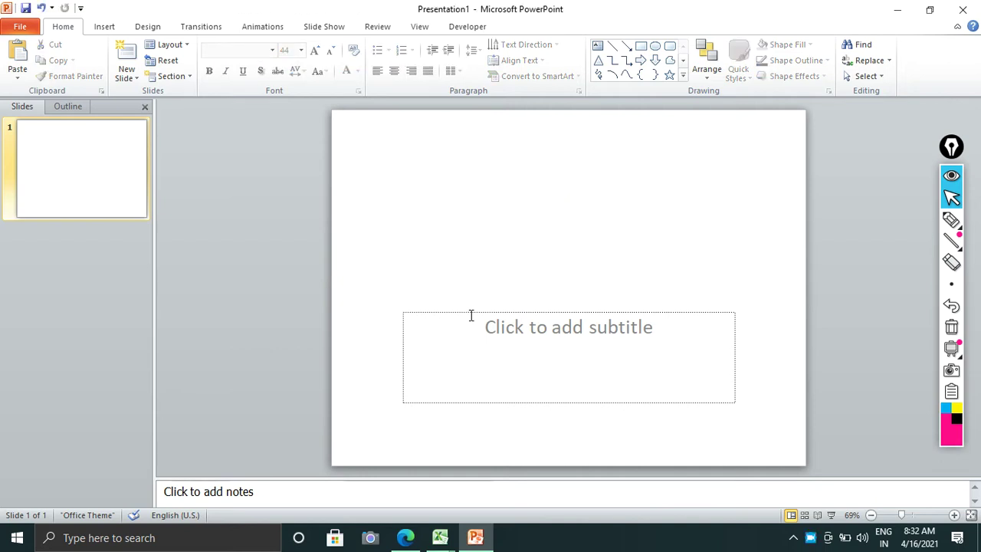
left_click(470, 310)
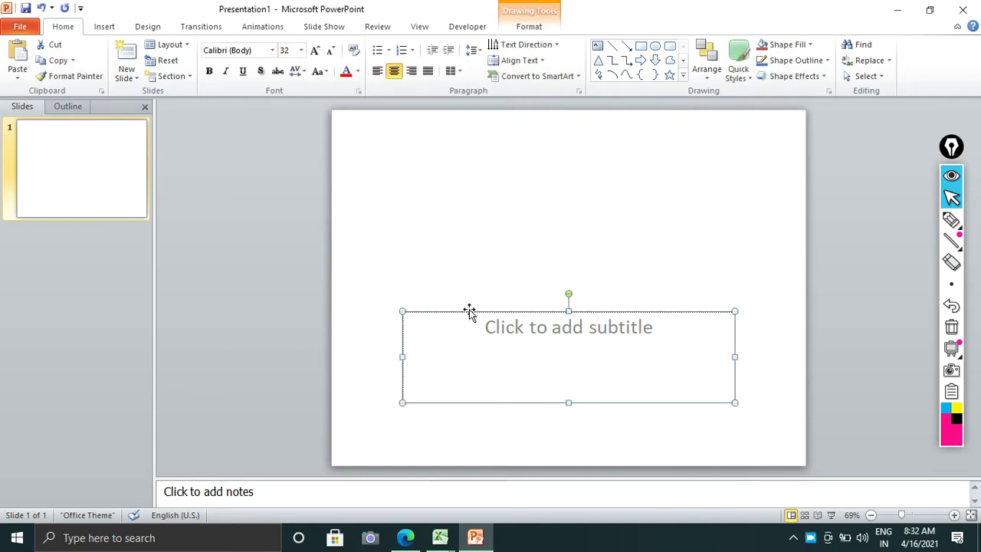
key("Delete")
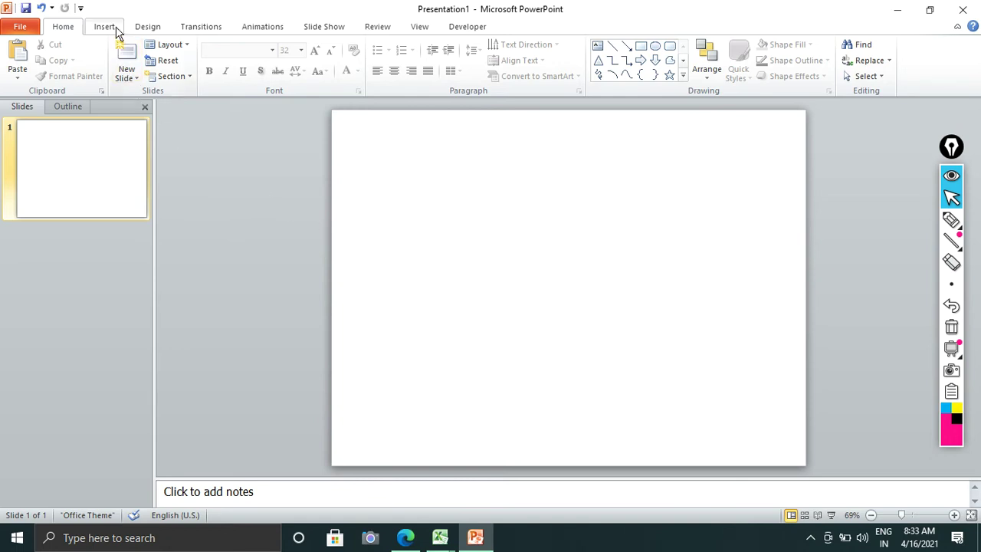
- Apply the black background style to all slides
left_click(148, 29)
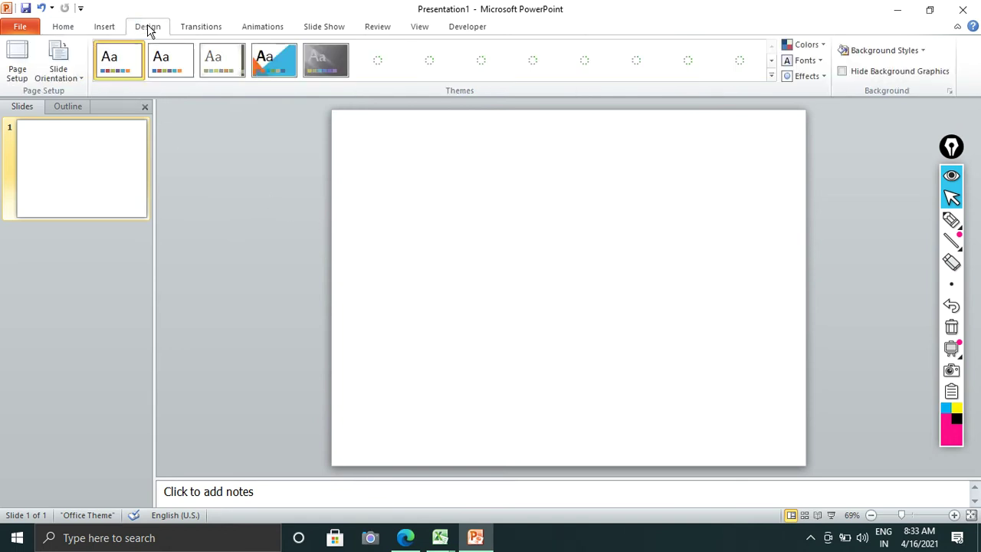
left_click(854, 53)
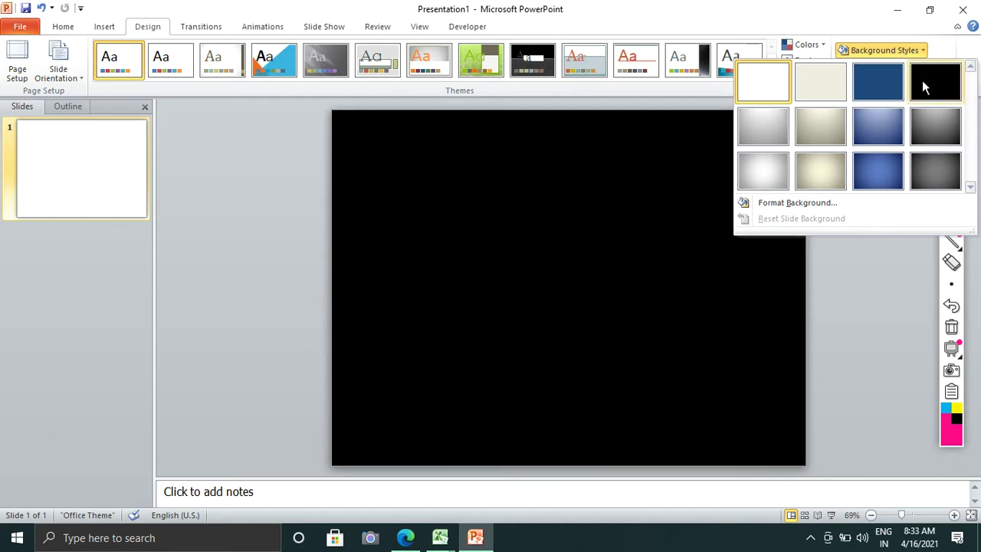
right_click(922, 80)
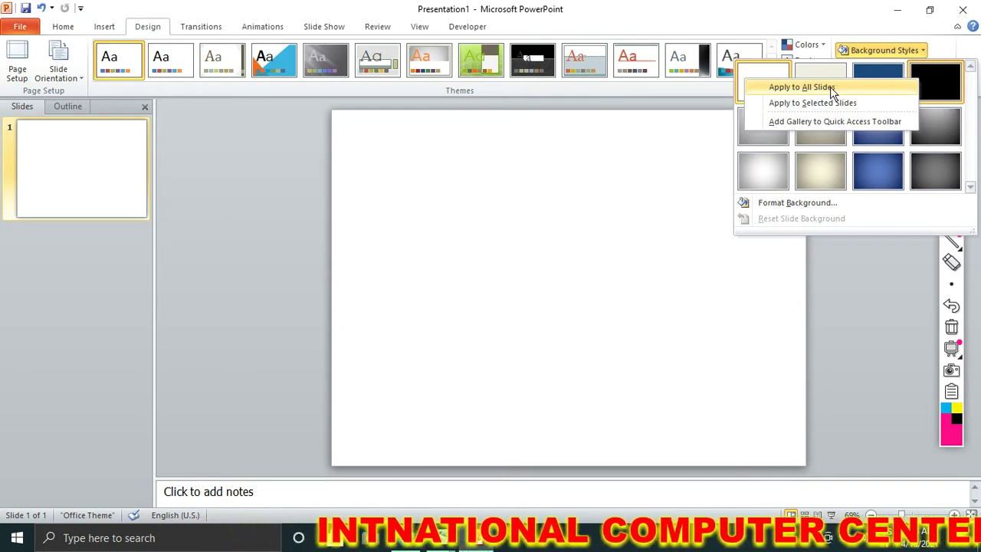
left_click(938, 86)
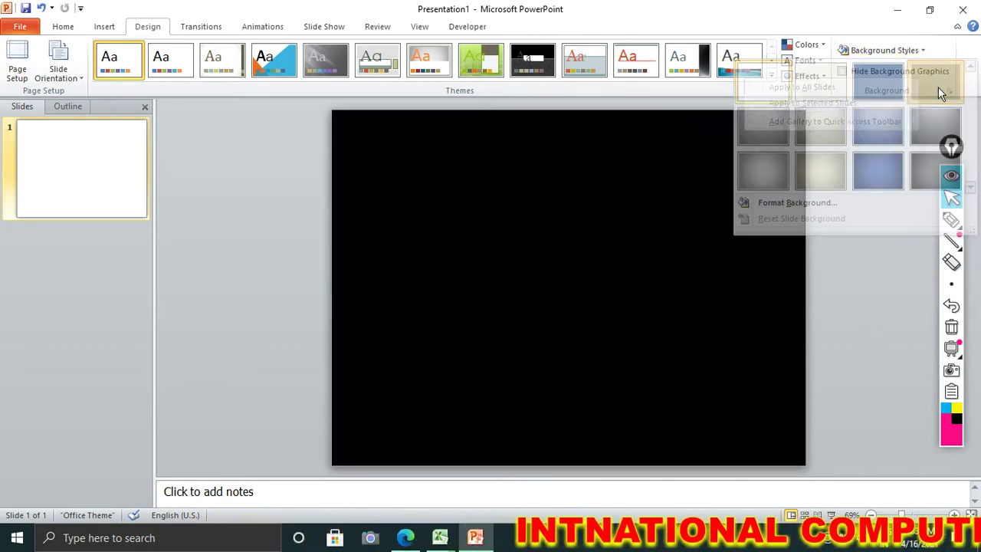
- Open the Format Background settings and move the panel away from the slide
left_click(875, 54)
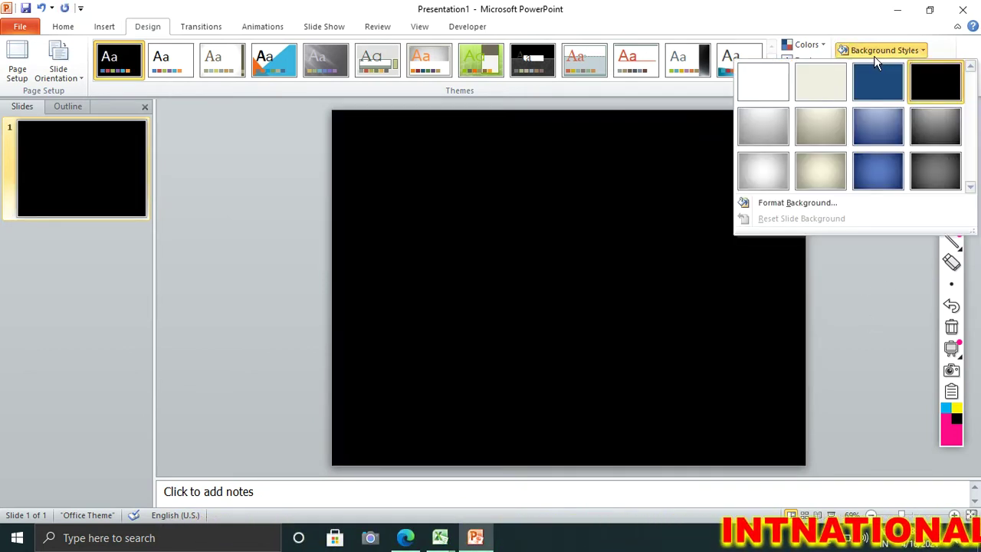
left_click(781, 201)
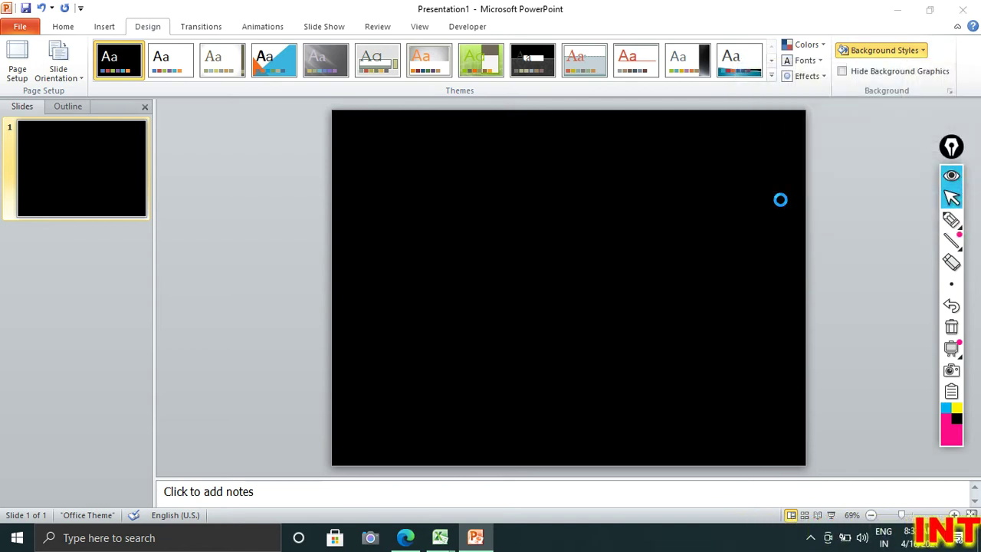
left_click_drag(493, 115, 238, 124)
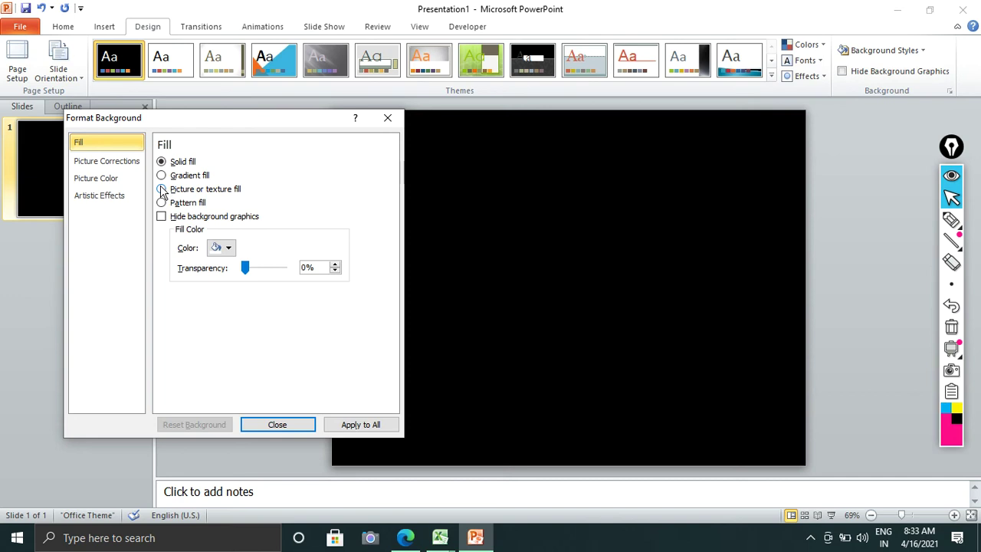
- Switch the slide background fill from solid to gradient
left_click(229, 248)
left_click(215, 266)
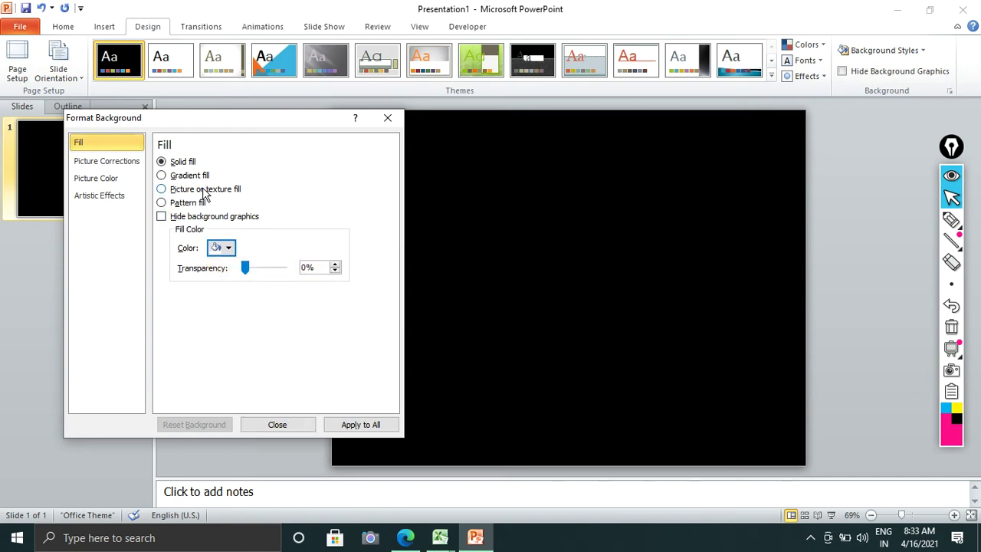
left_click_drag(187, 133, 192, 121)
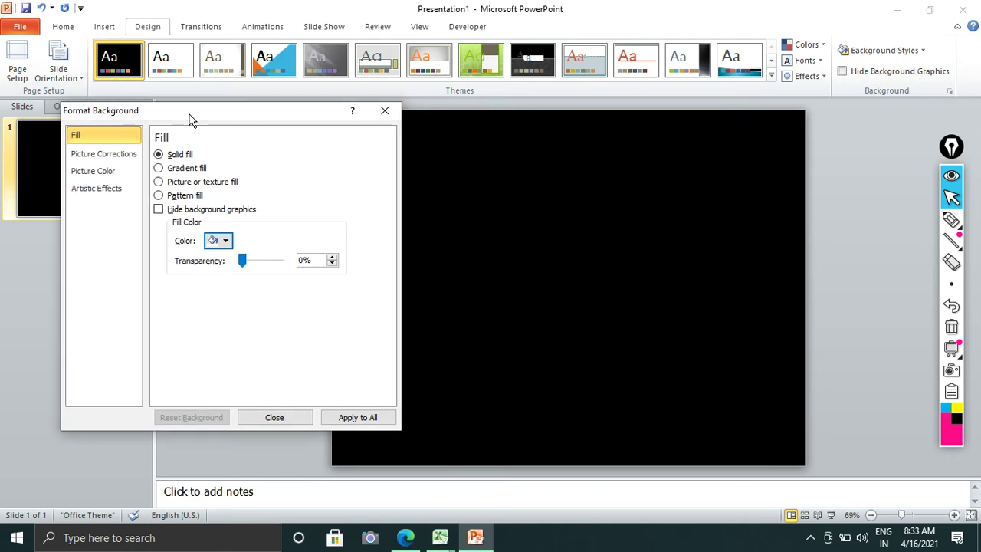
left_click(161, 169)
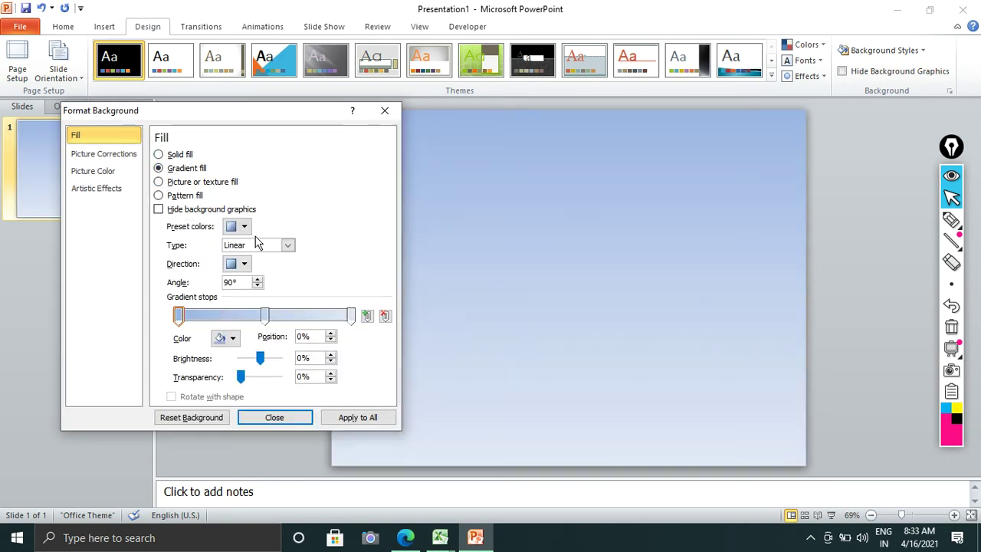
left_click(245, 228)
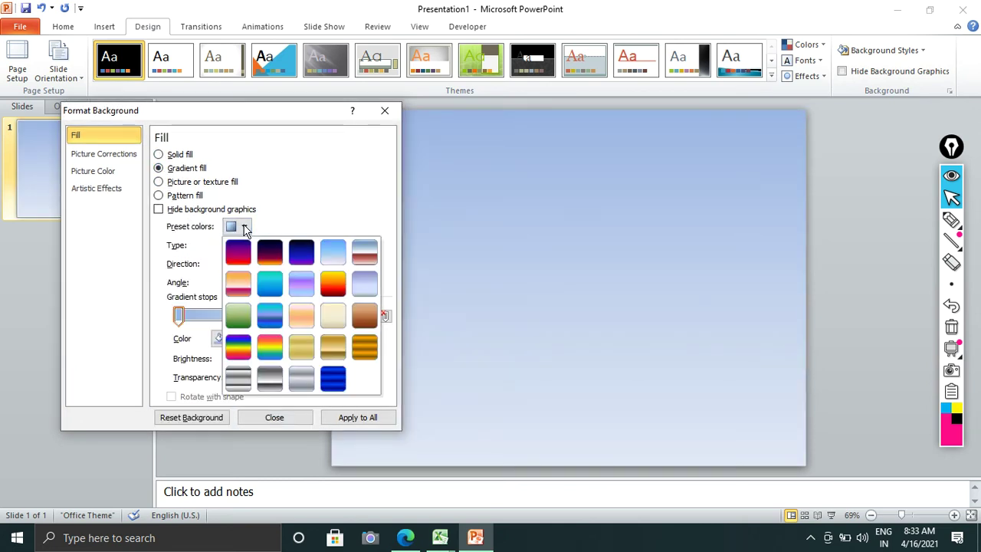
left_click(180, 320)
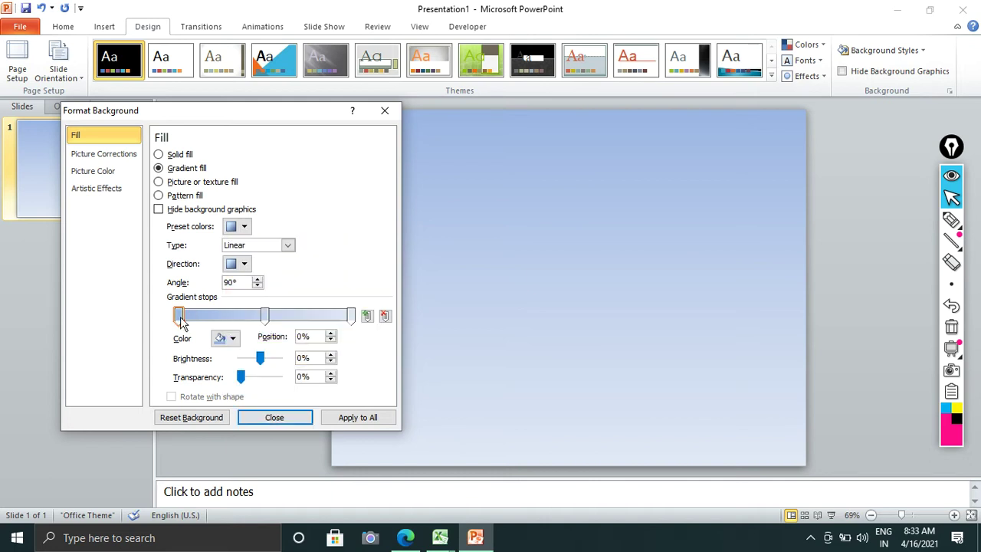
- Set both the first and last (100%) gradient stops to black
left_click(232, 338)
left_click(224, 370)
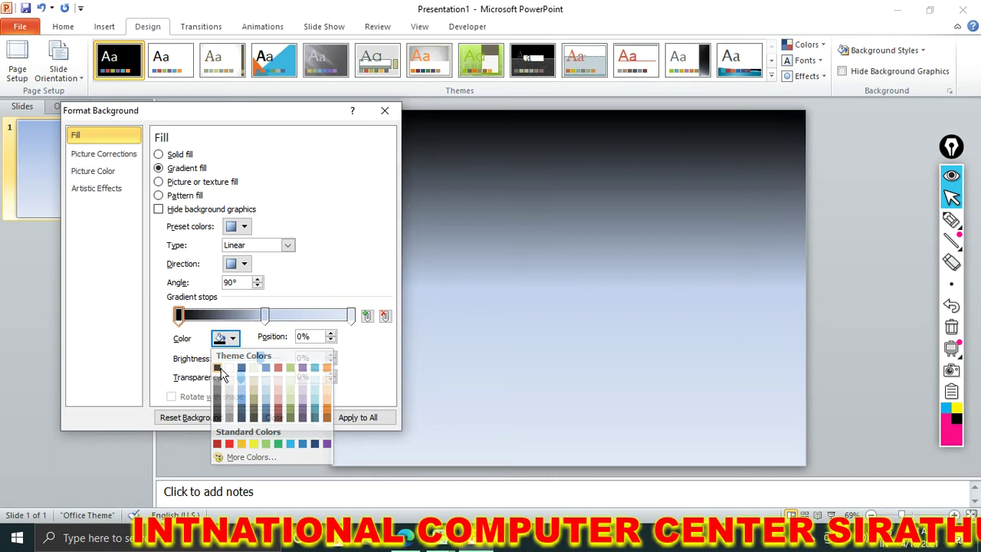
left_click(350, 315)
left_click(226, 338)
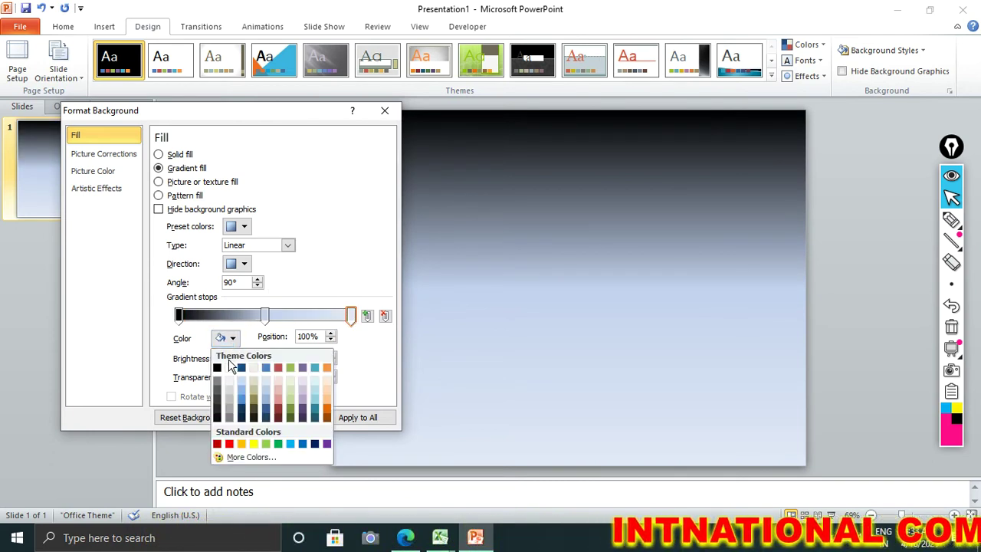
left_click(218, 367)
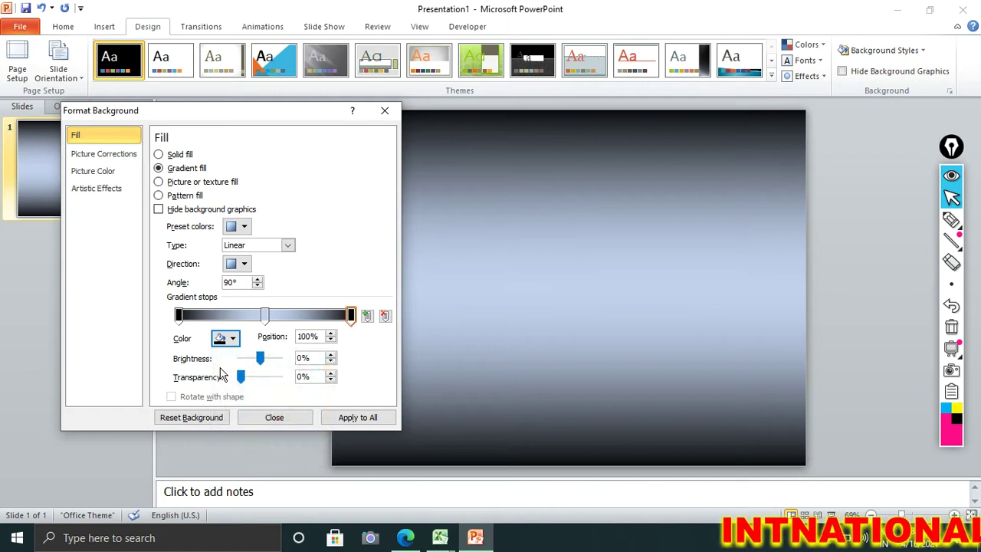
- Make the gradient type Radial with the From Center direction
left_click(258, 245)
left_click(244, 269)
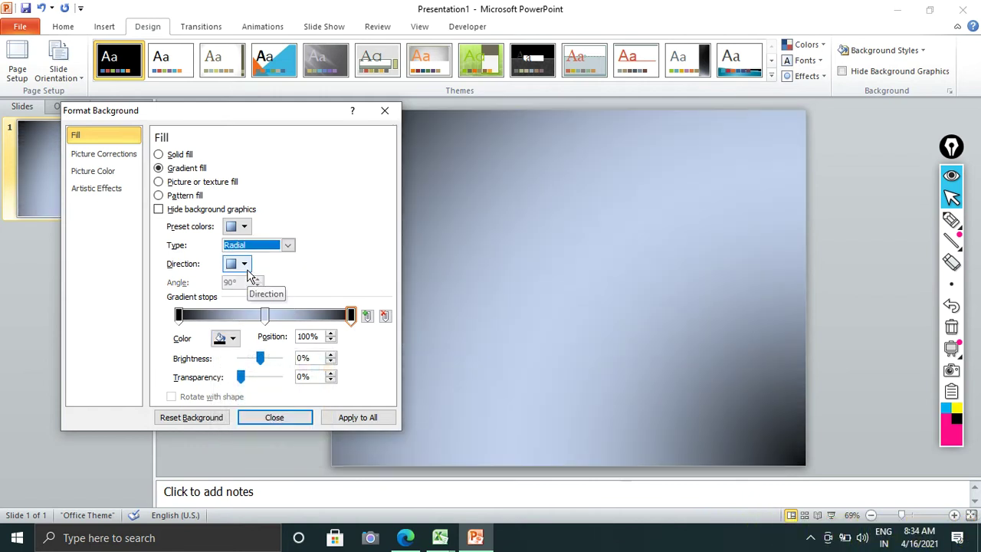
left_click(255, 245)
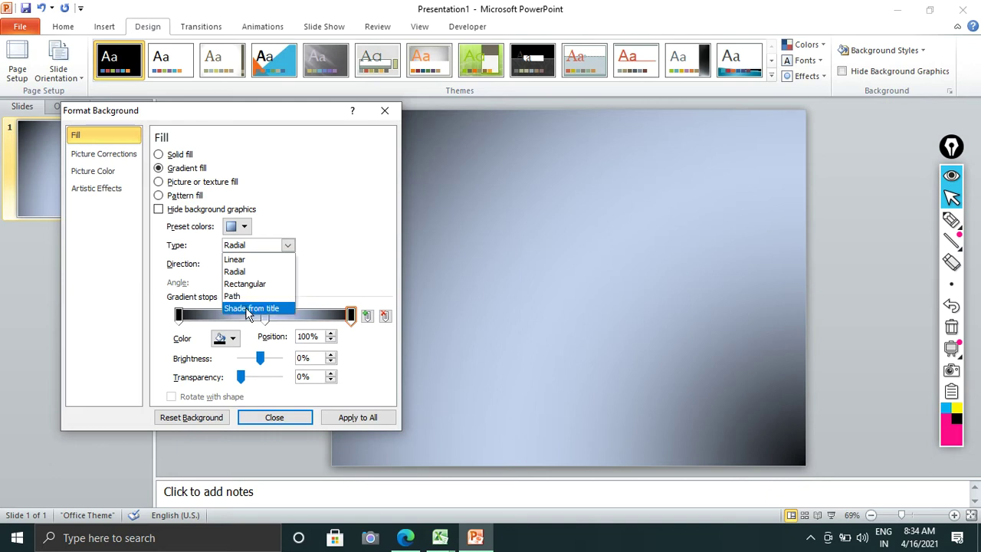
left_click(248, 308)
left_click(264, 257)
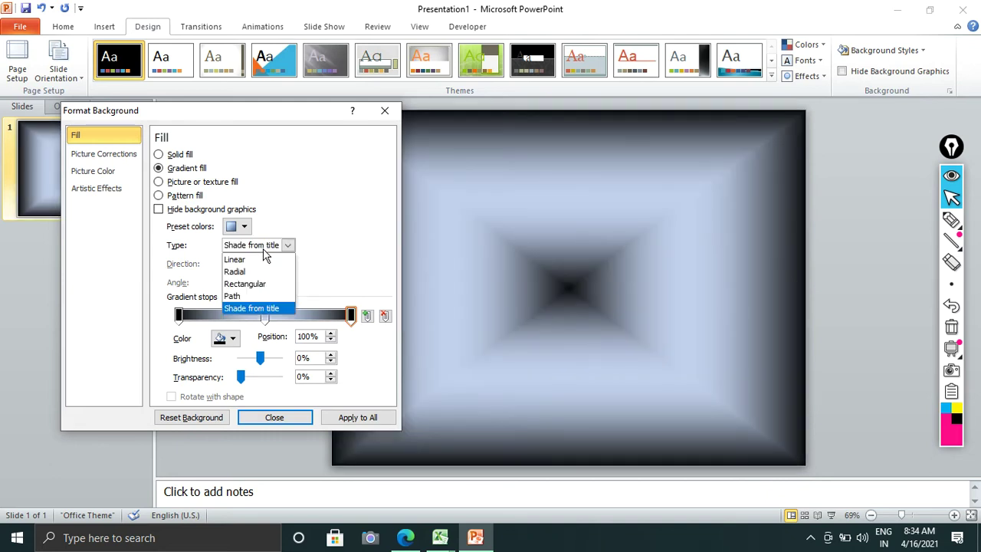
left_click(251, 272)
left_click(243, 264)
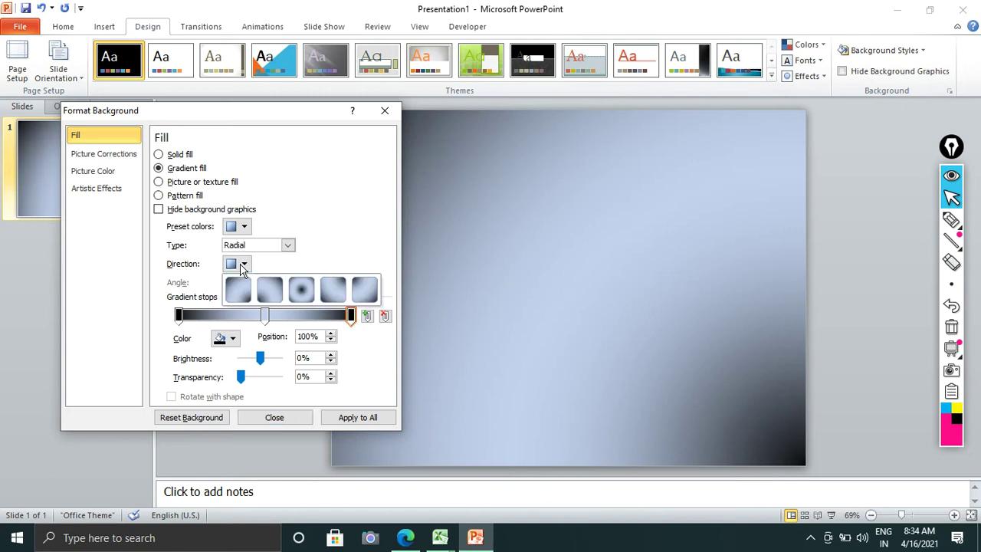
left_click(298, 289)
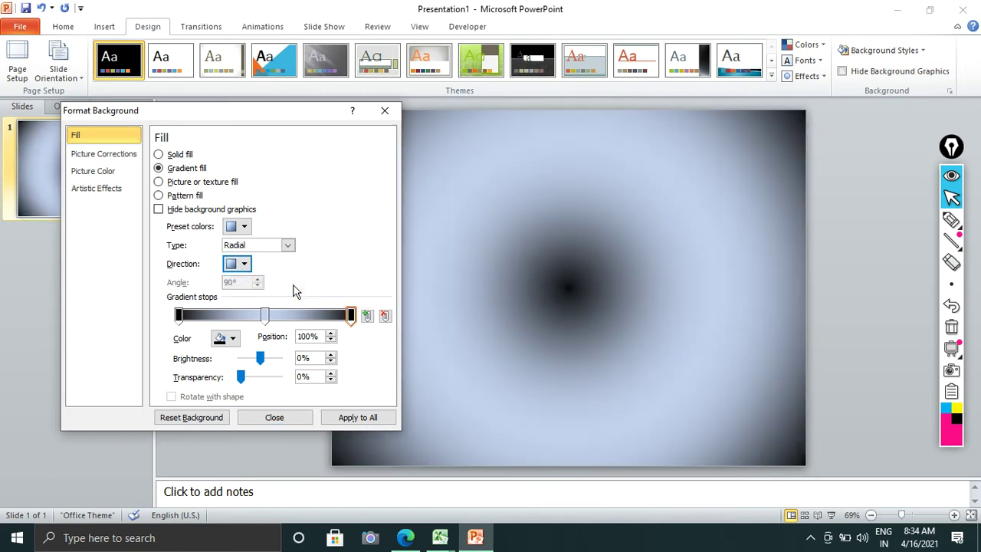
left_click(267, 316)
- Add and drag gradient stops so a light-blue centre fades out to black edges
mouse_move(270, 316)
left_mouse_down()
mouse_move(277, 320)
mouse_move(267, 322)
left_mouse_up()
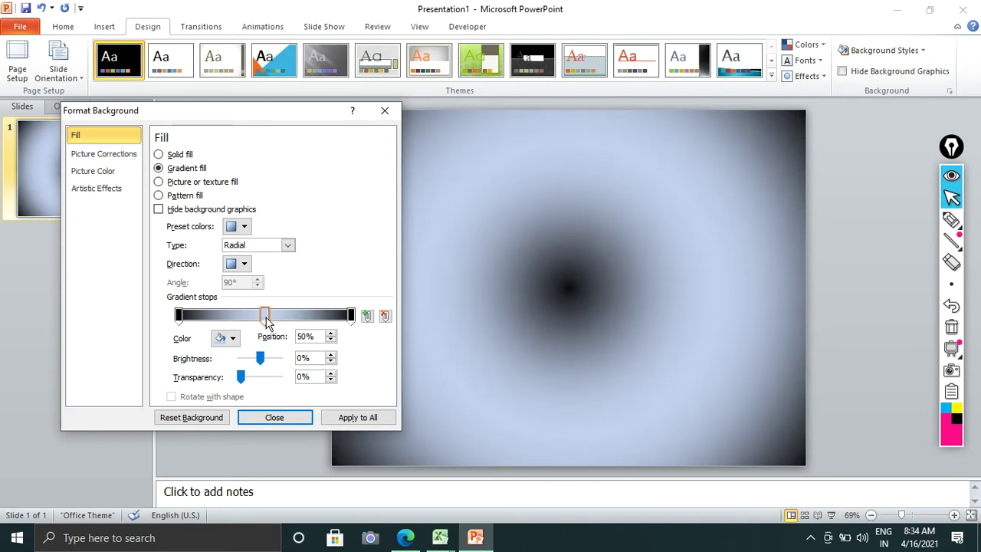
mouse_move(182, 315)
left_mouse_down()
mouse_move(275, 315)
mouse_move(266, 315)
left_mouse_up()
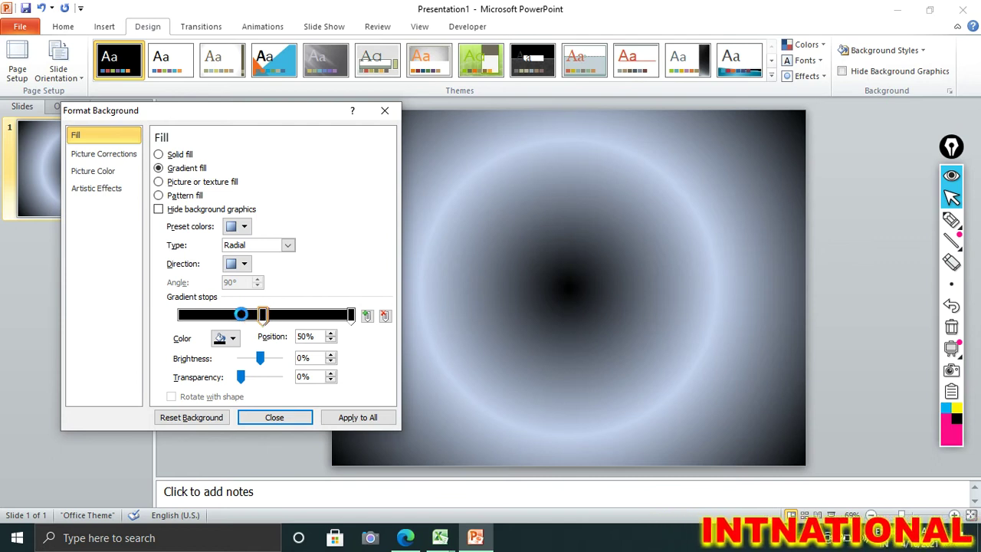
left_click(235, 315)
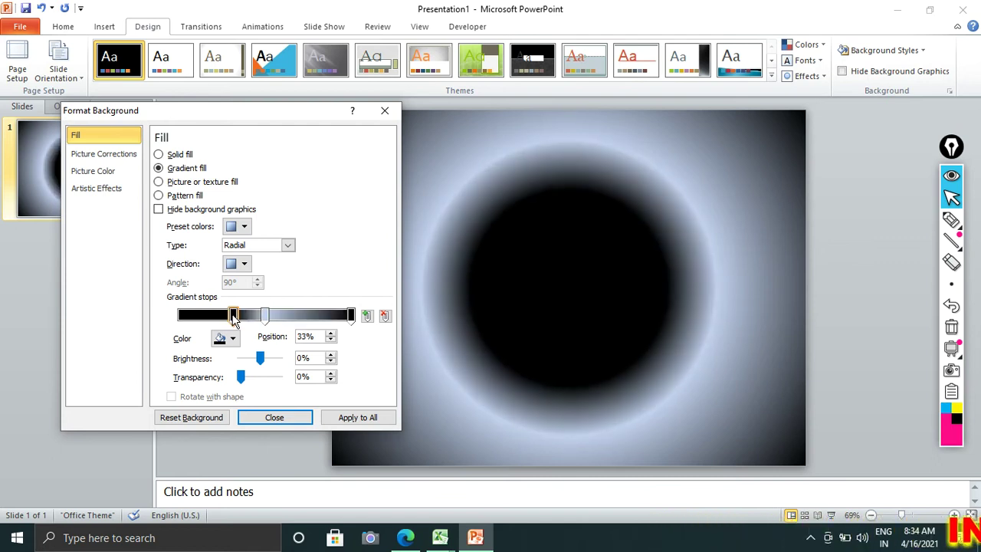
left_click_drag(235, 315, 309, 314)
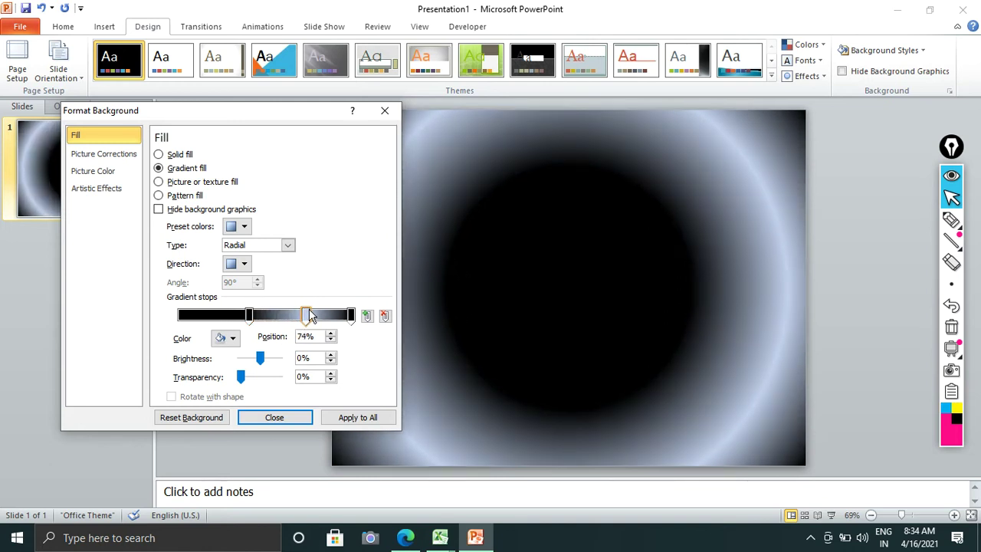
left_click_drag(310, 315, 325, 318)
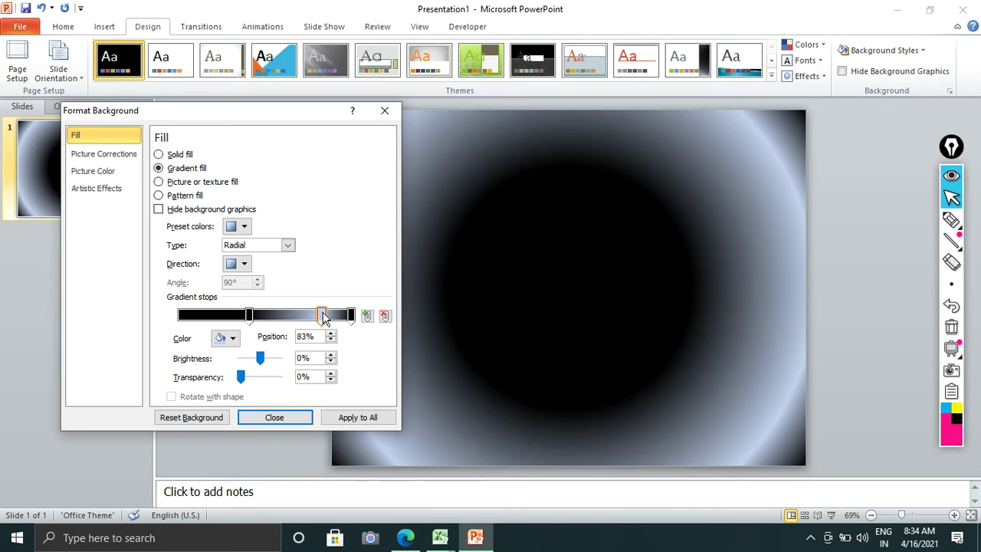
left_click_drag(324, 319, 193, 321)
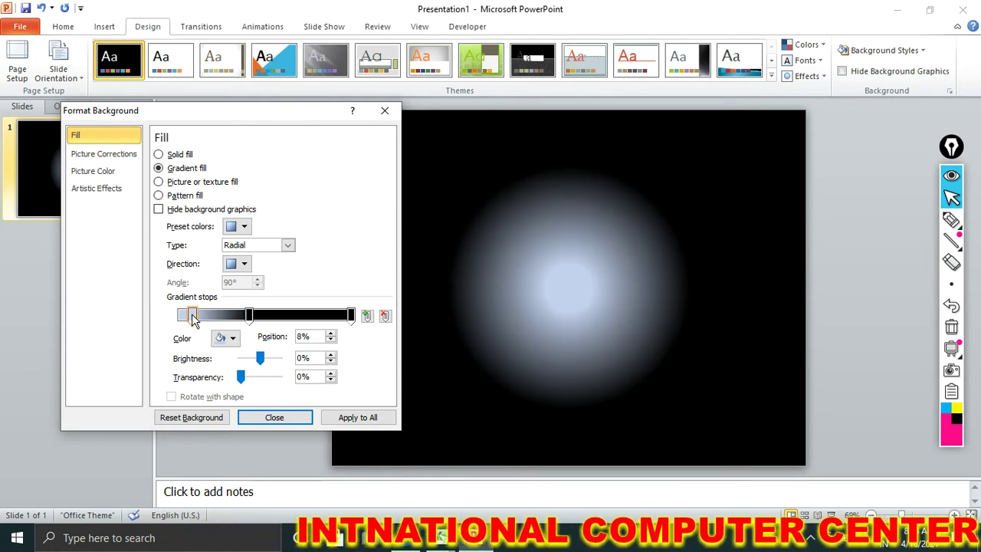
left_click_drag(192, 321, 176, 320)
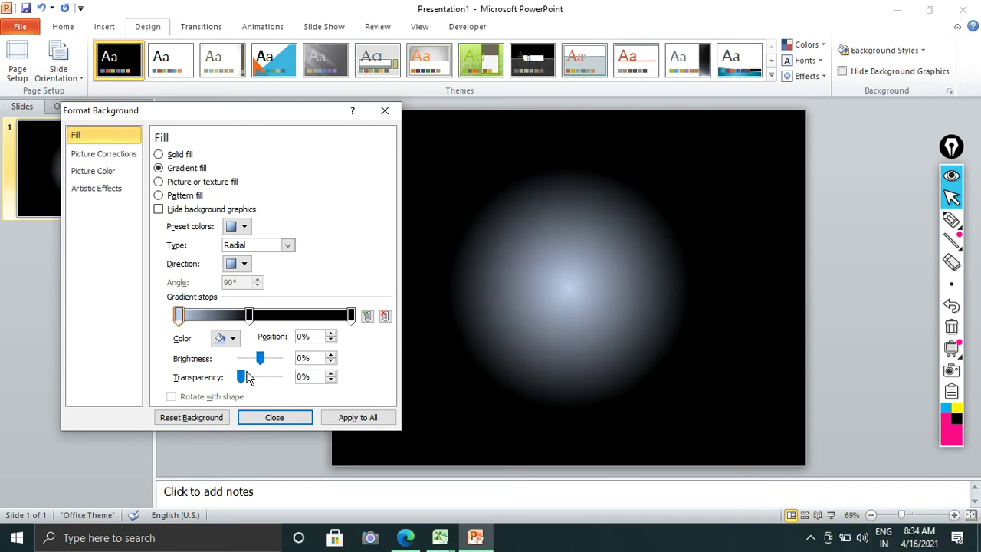
- Set the centre gradient stop to Red, after trying Dark Red and Yellow, and close Format Background
left_click(233, 339)
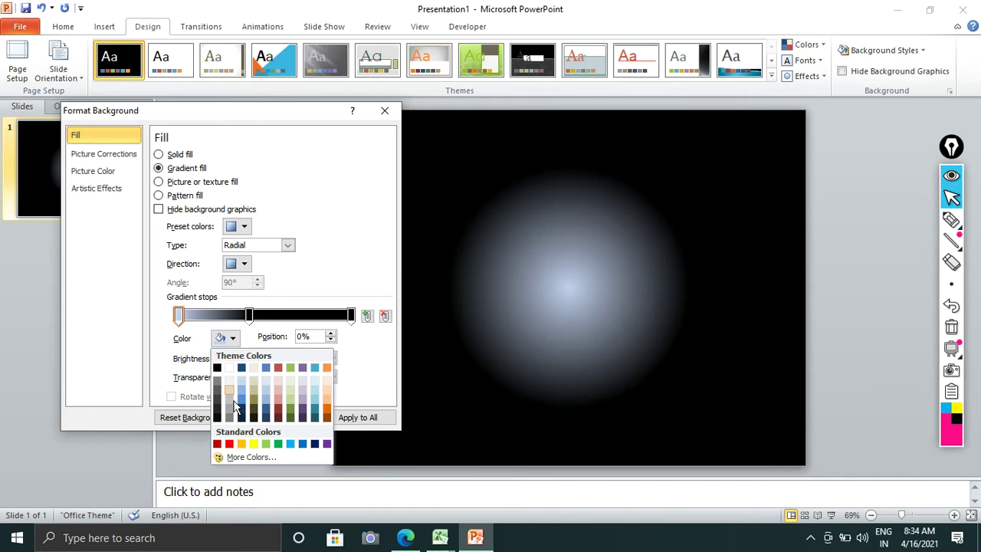
left_click(230, 444)
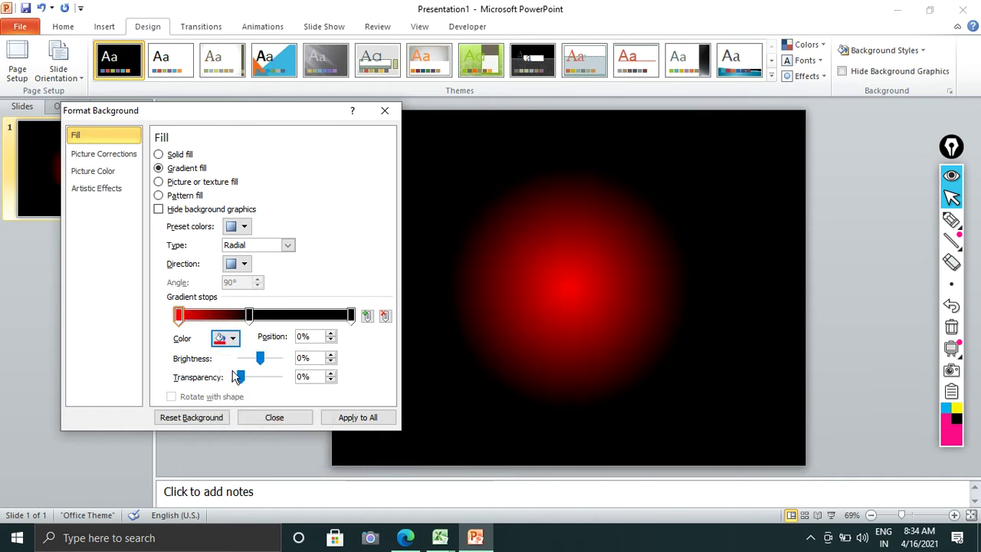
left_click(233, 340)
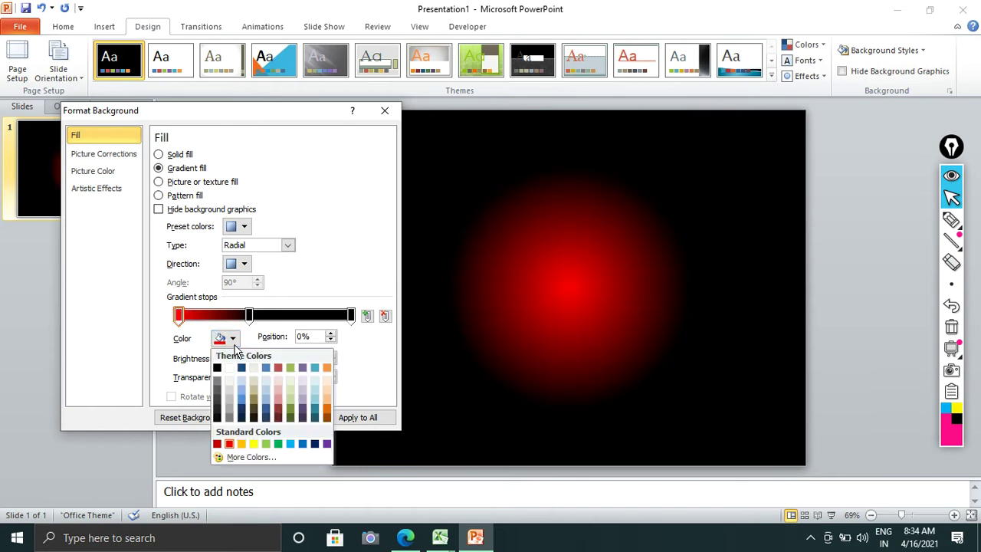
left_click(217, 444)
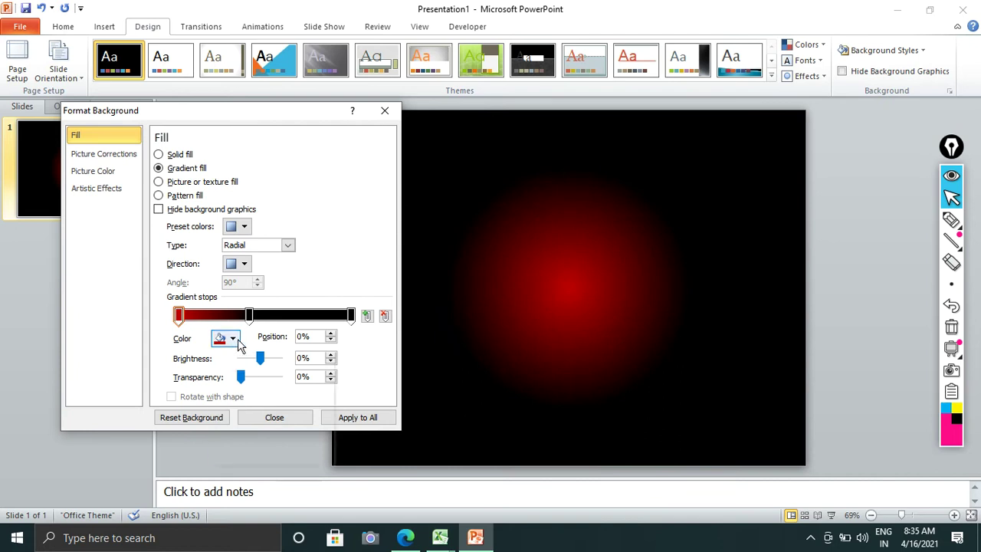
left_click(231, 340)
left_click(254, 444)
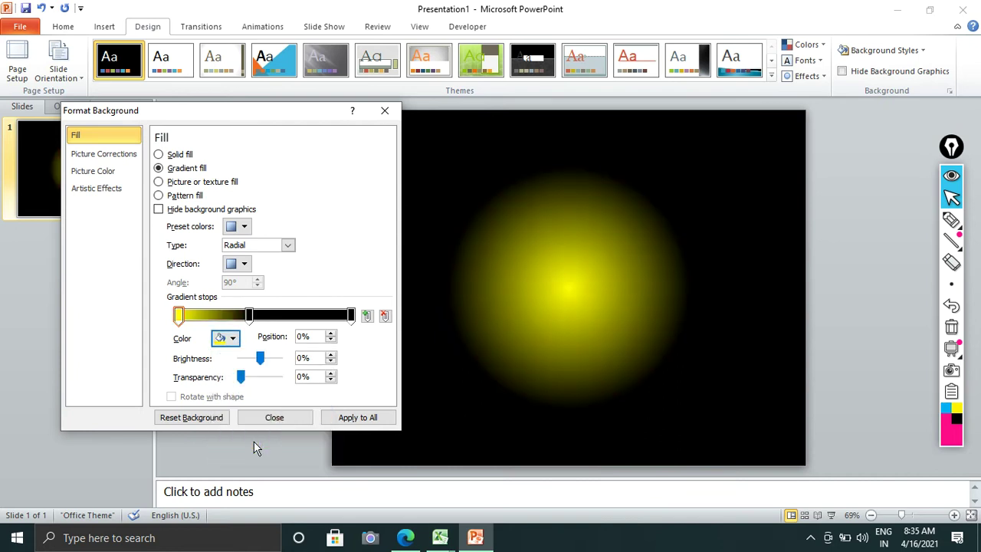
left_click(232, 339)
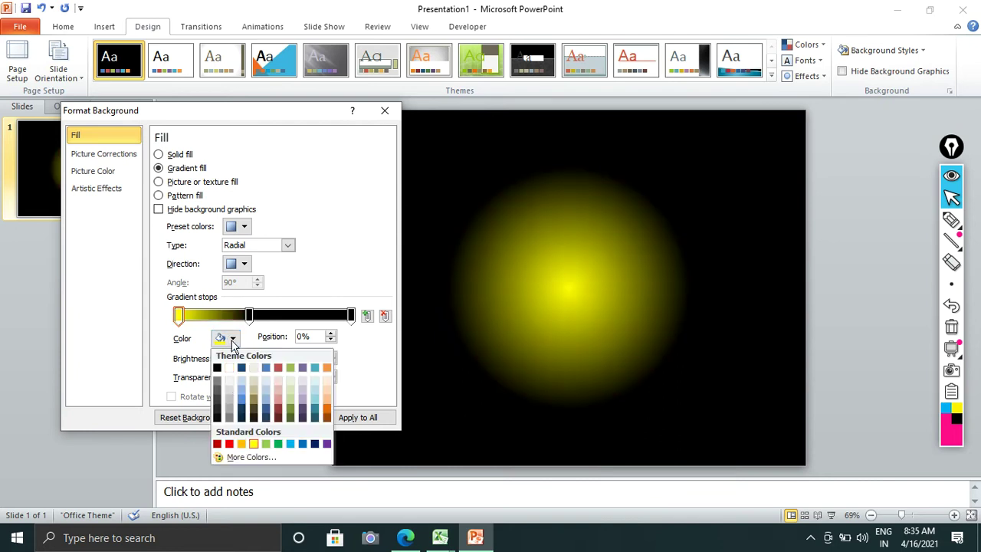
left_click(229, 444)
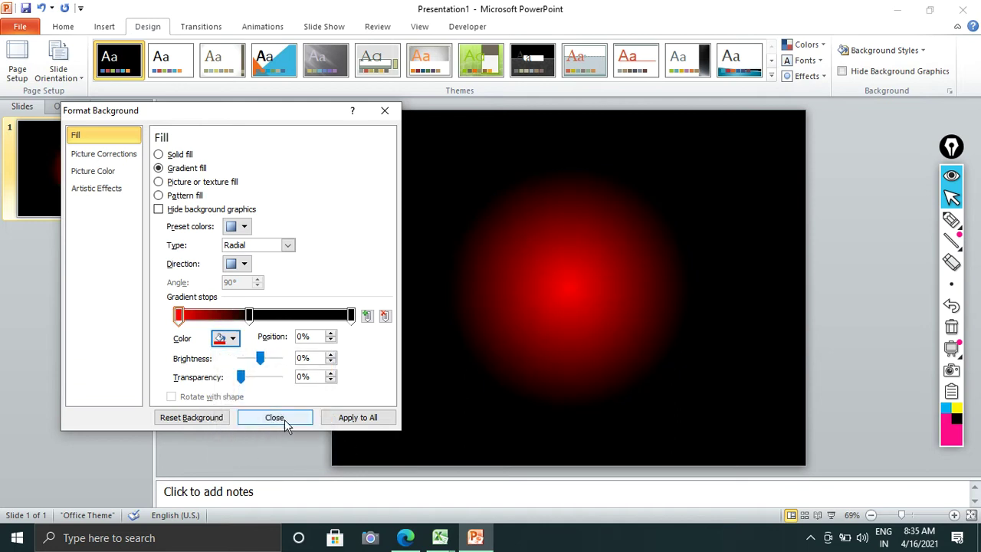
left_click(277, 420)
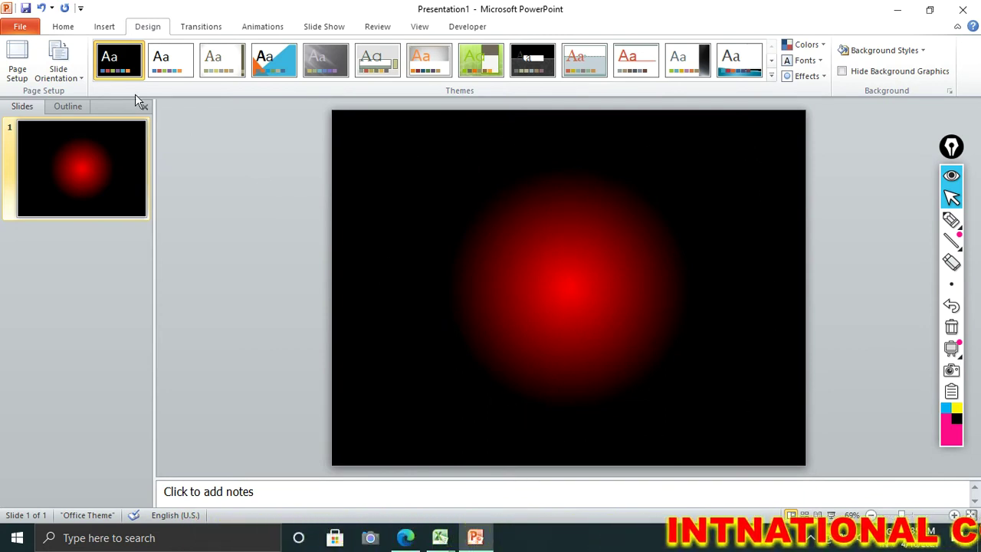
- Draw a large oval and resize it to cover nearly the full slide height
left_click(104, 26)
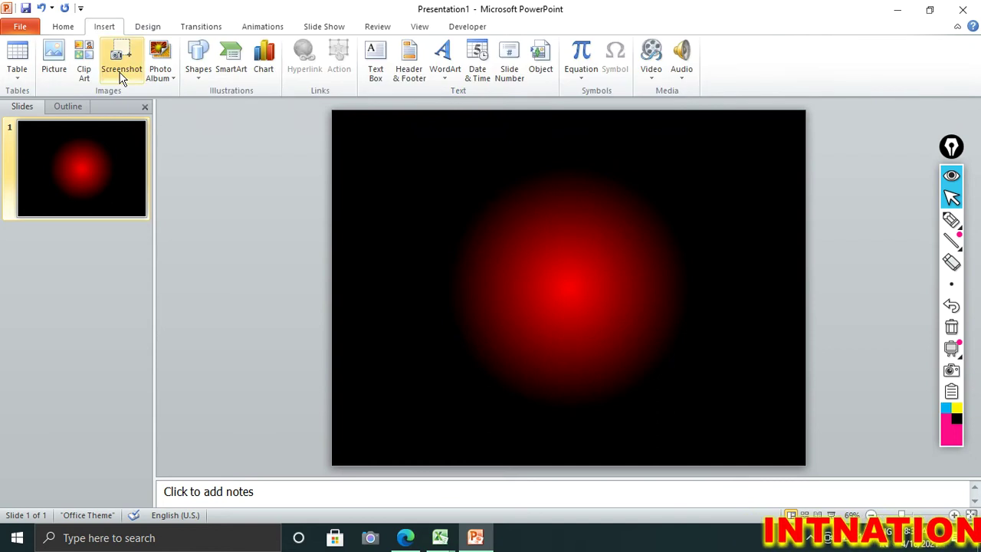
left_click(198, 61)
left_click(243, 102)
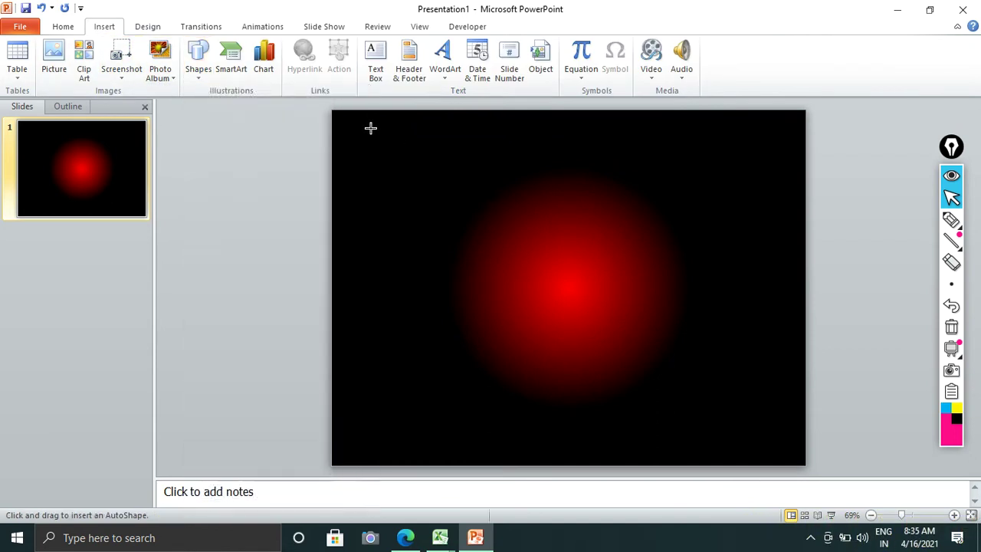
mouse_move(370, 128)
left_mouse_down()
mouse_move(715, 441)
mouse_move(719, 458)
left_mouse_up()
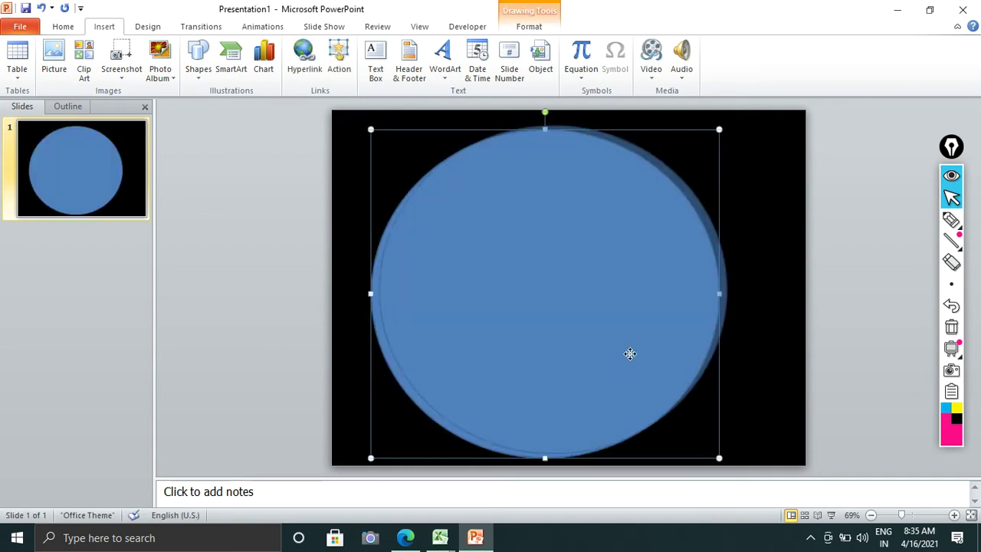
left_click_drag(626, 357, 632, 350)
left_click_drag(727, 452, 757, 467)
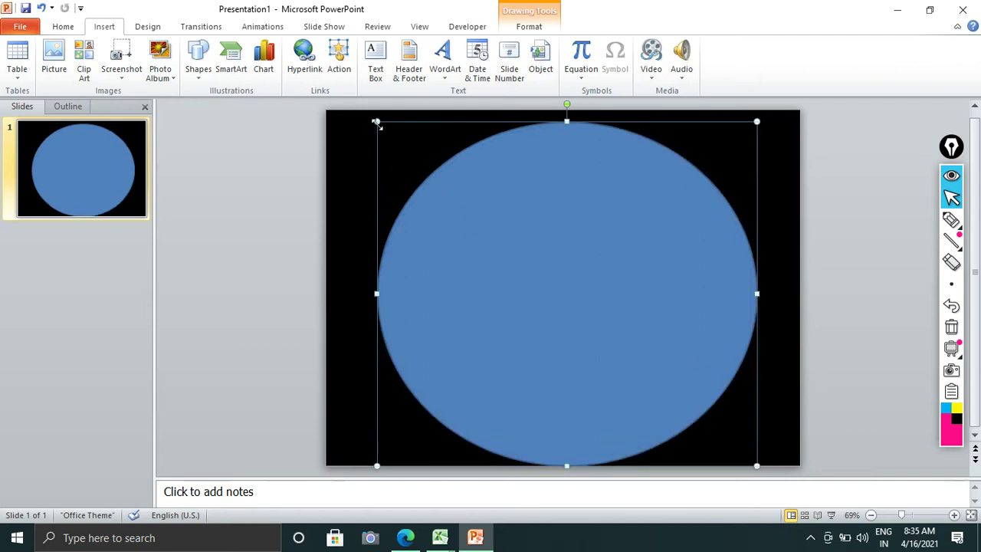
left_click_drag(376, 122, 365, 117)
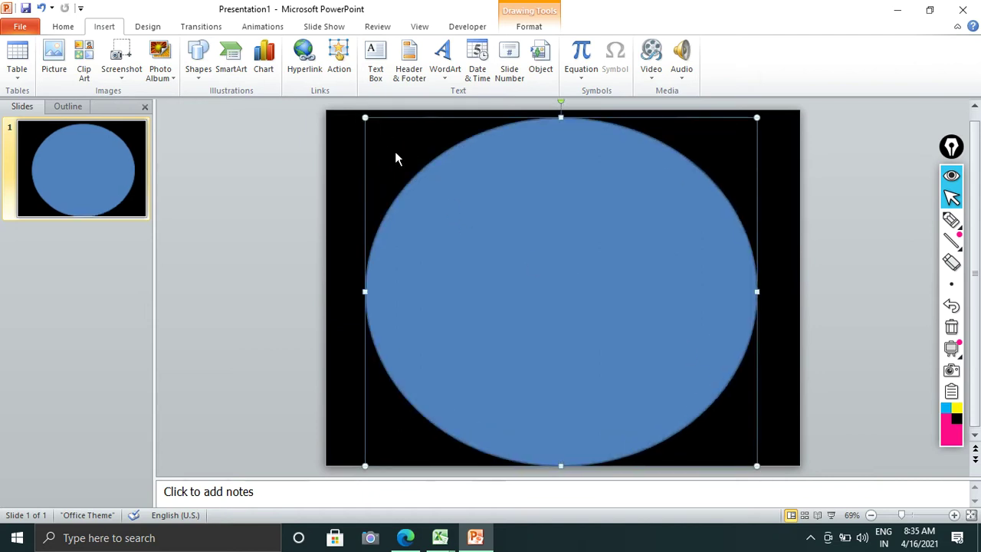
- Remove the oval's fill and nudge the ring to span the slide height
left_click(539, 30)
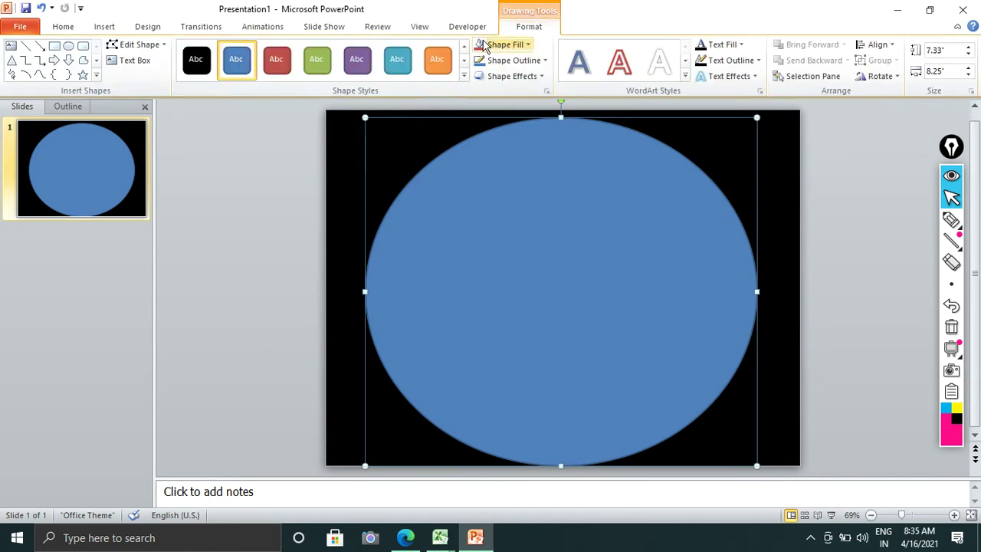
left_click(510, 46)
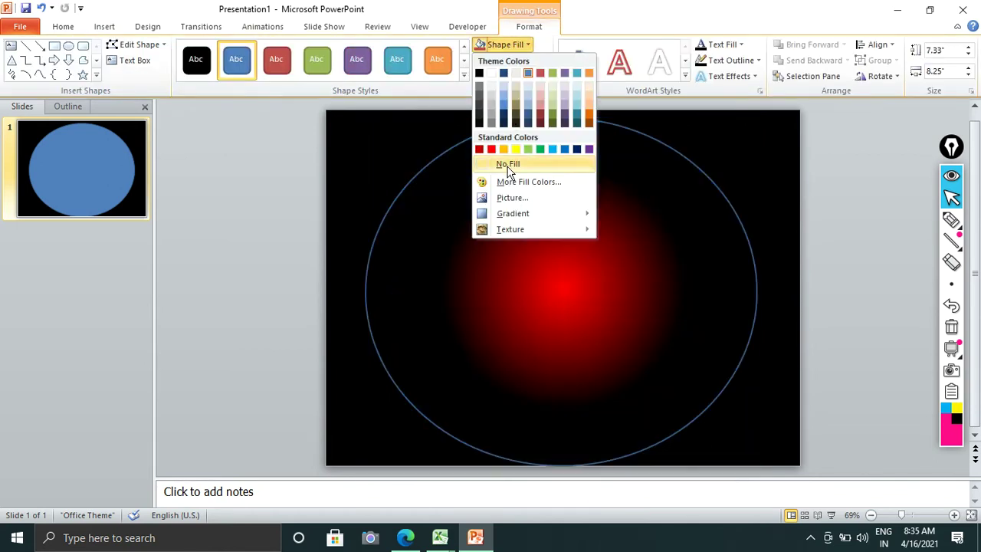
left_click(508, 165)
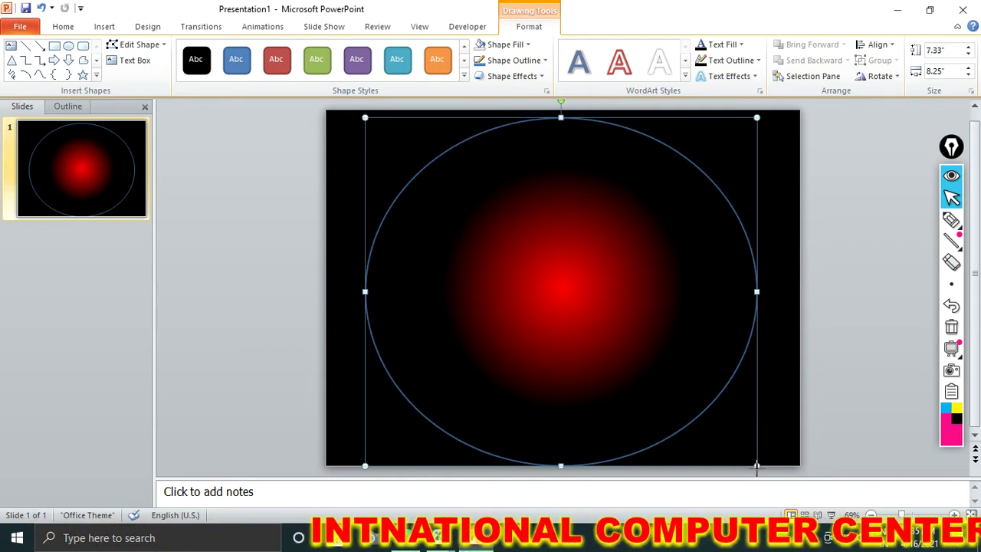
mouse_move(756, 465)
left_mouse_down()
mouse_move(742, 473)
mouse_move(751, 472)
left_mouse_up()
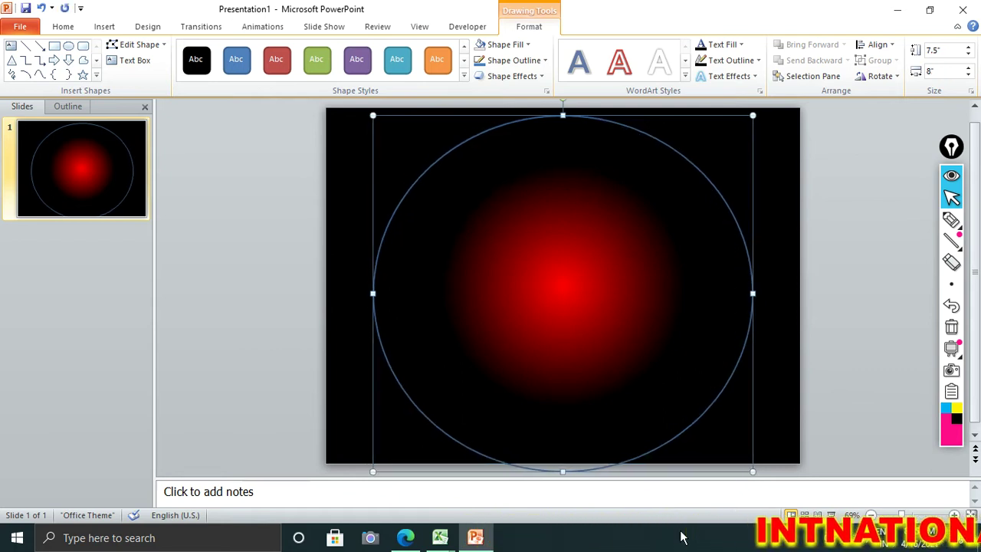
key("Up")
key("Up")
key("Right")
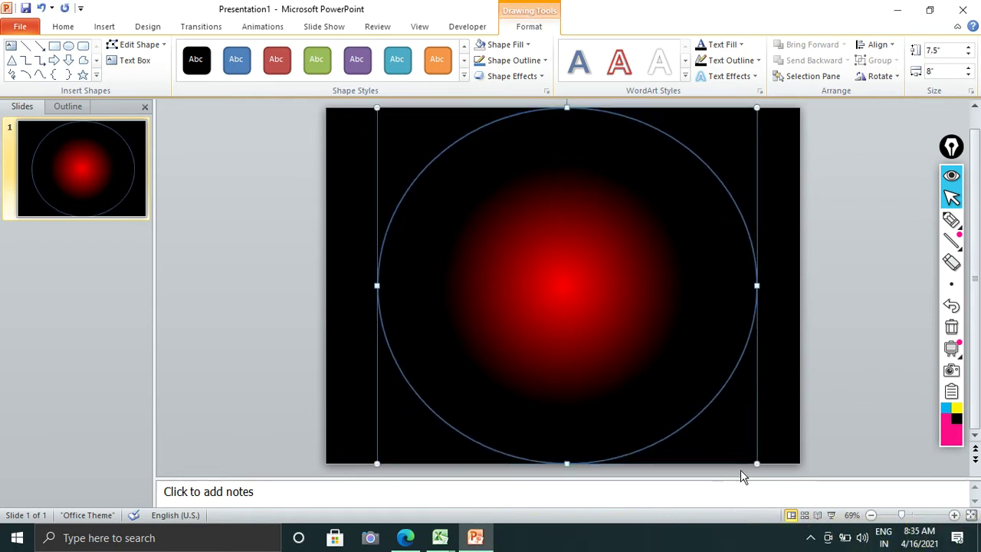
- Give the ring a white 4½ pt outline
left_click(516, 60)
mouse_move(510, 214)
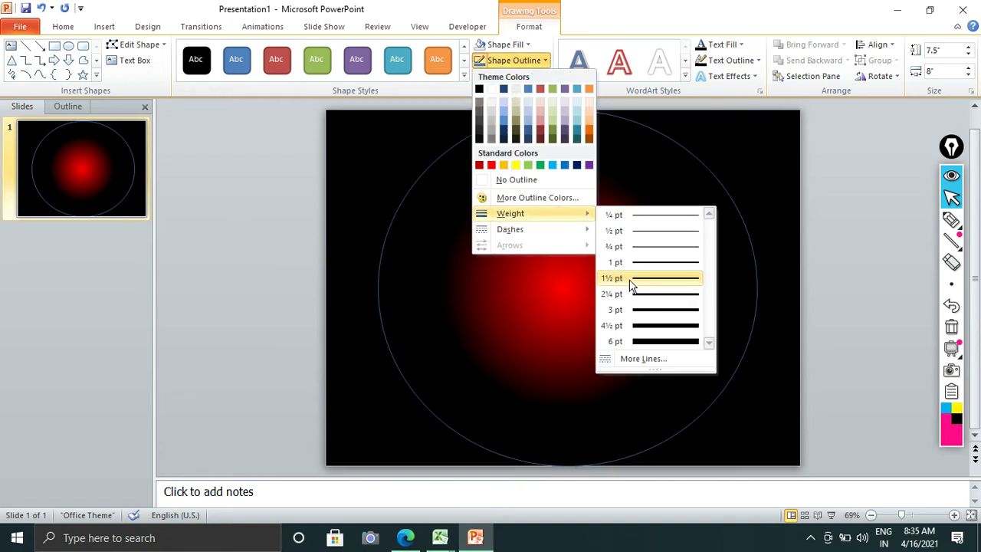
left_click(647, 326)
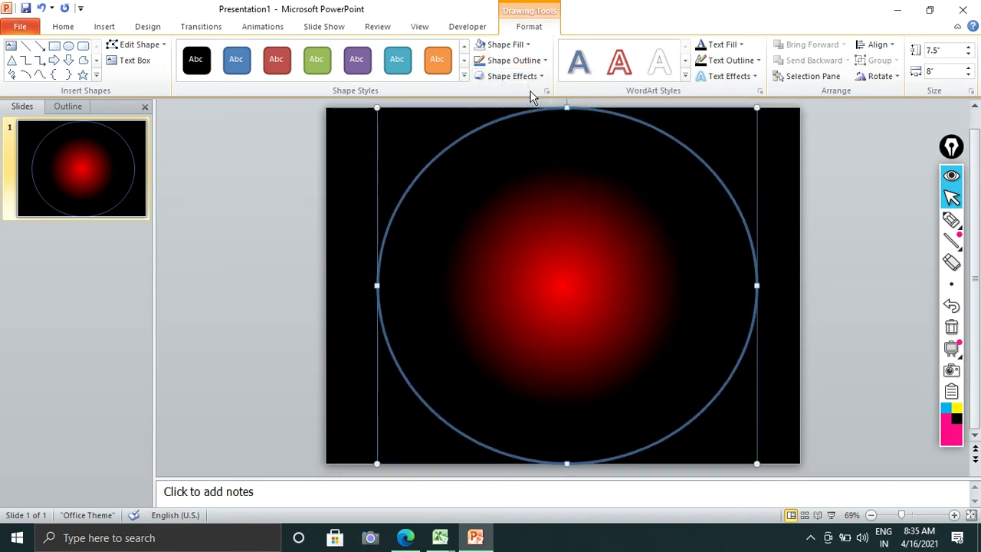
left_click(513, 60)
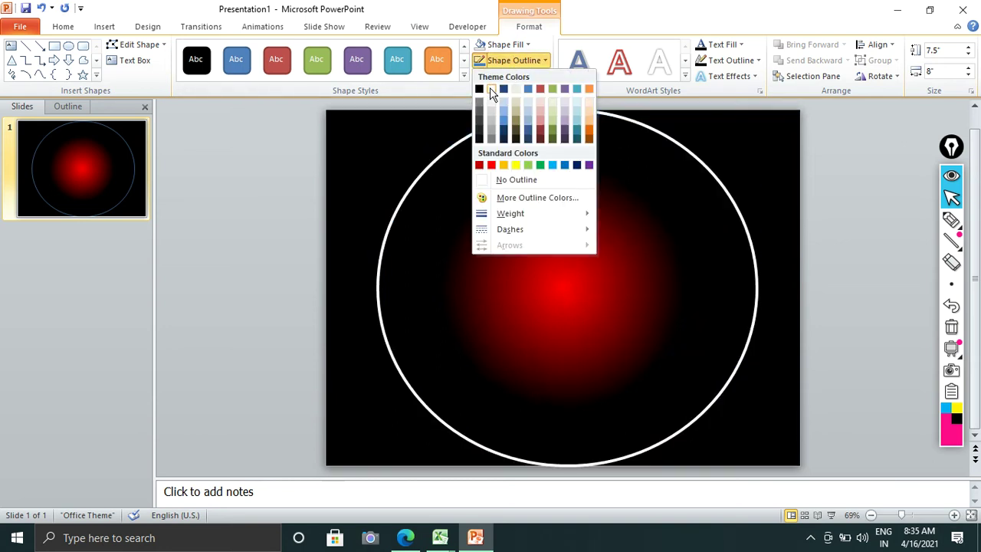
left_click(491, 89)
left_click(817, 164)
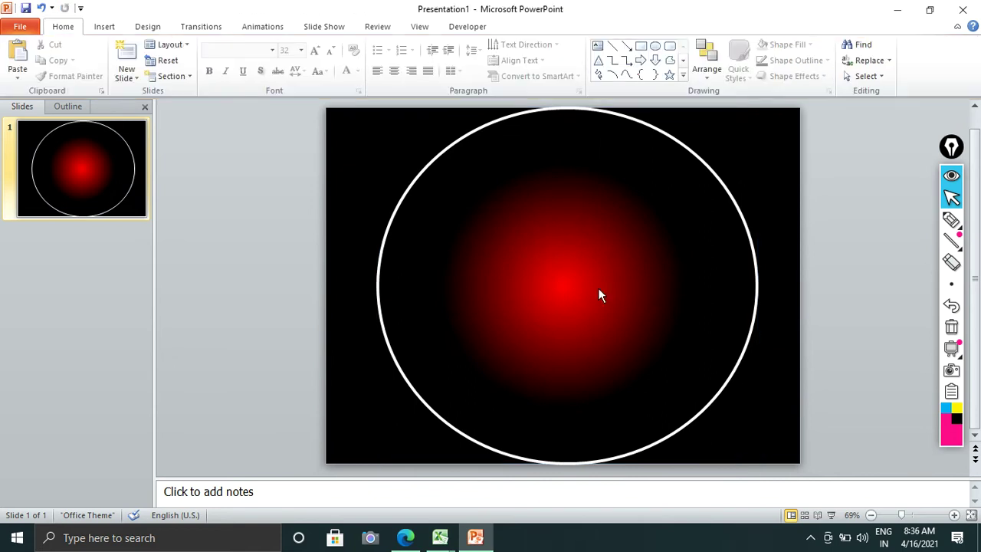
- Draw a tiny oval at the slide centre and fill it white
left_click(105, 27)
left_click(198, 61)
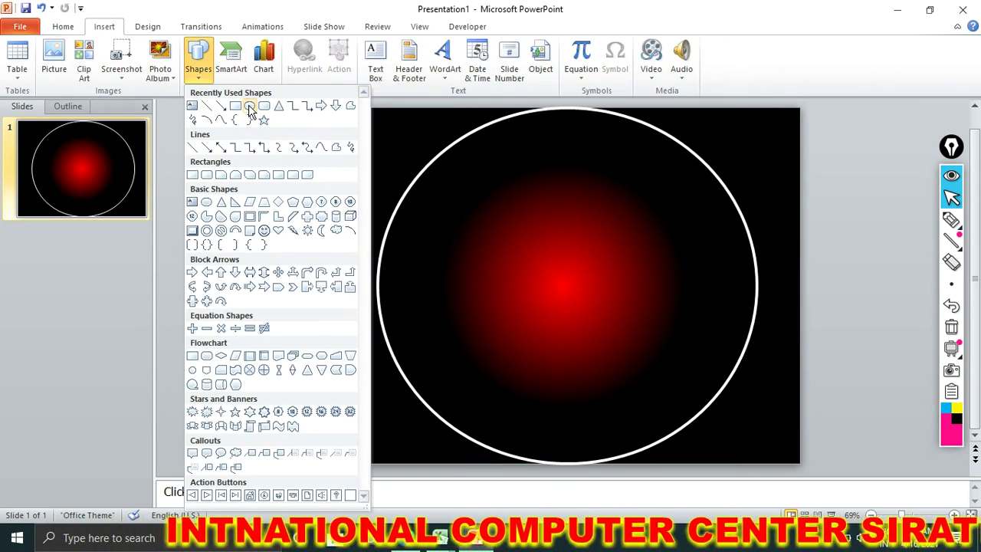
left_click(250, 106)
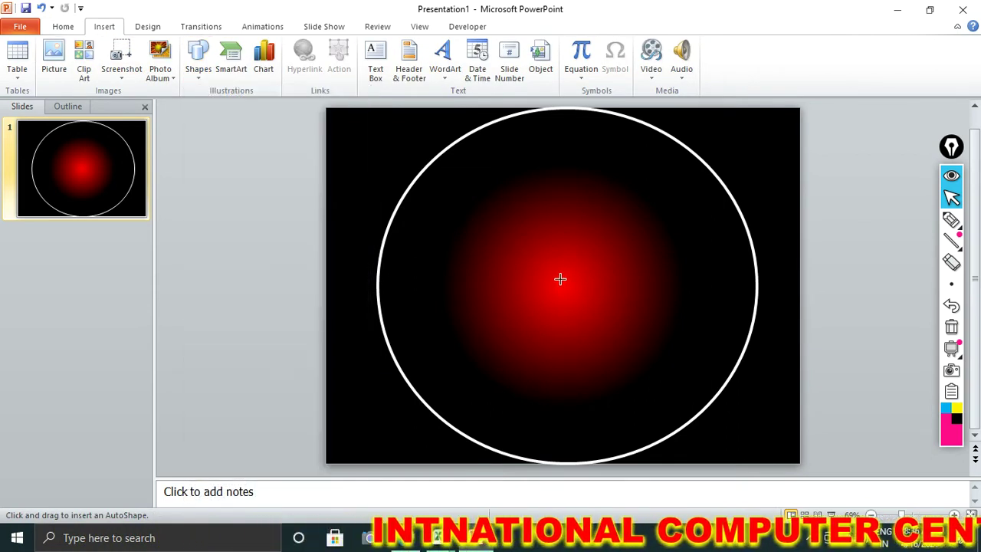
left_click_drag(563, 282, 569, 286)
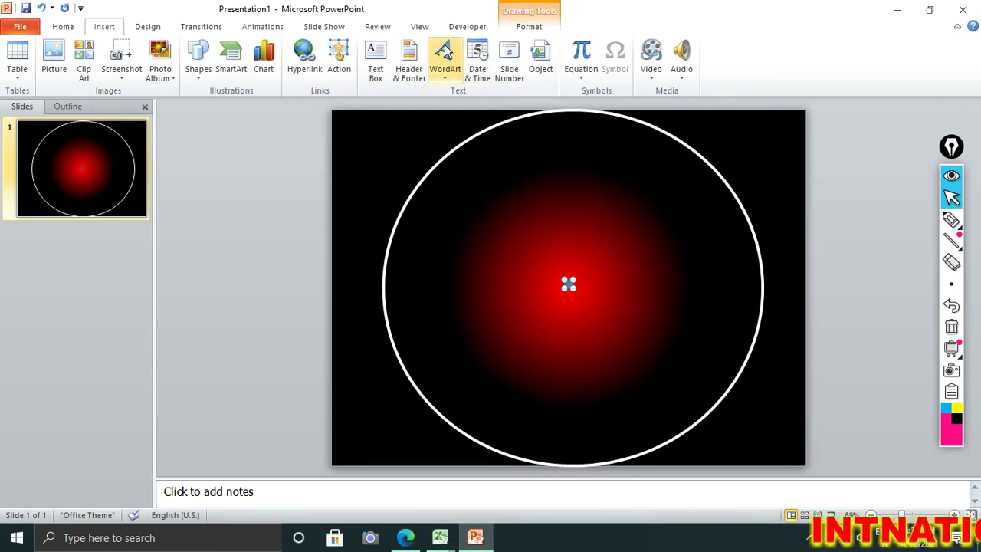
left_click(529, 26)
left_click(499, 44)
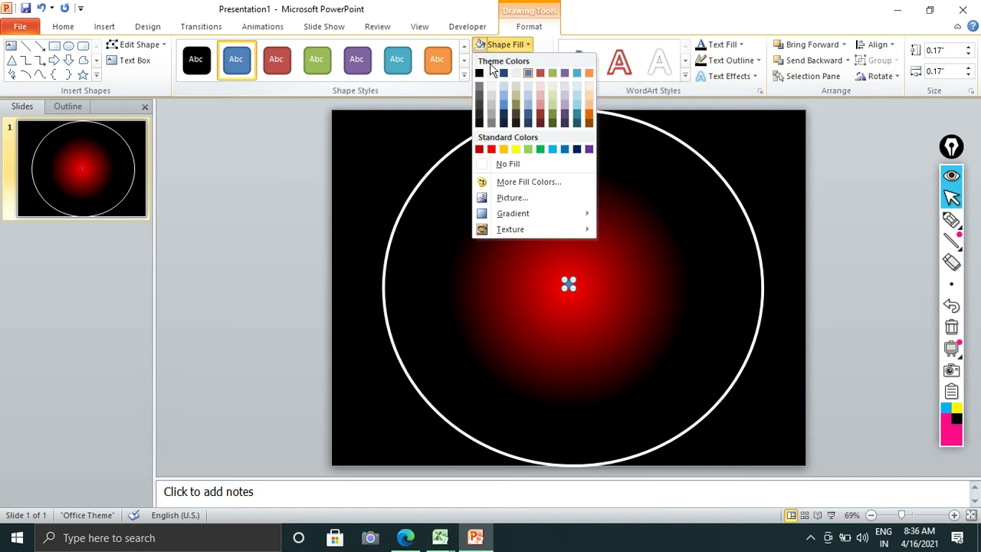
left_click(490, 76)
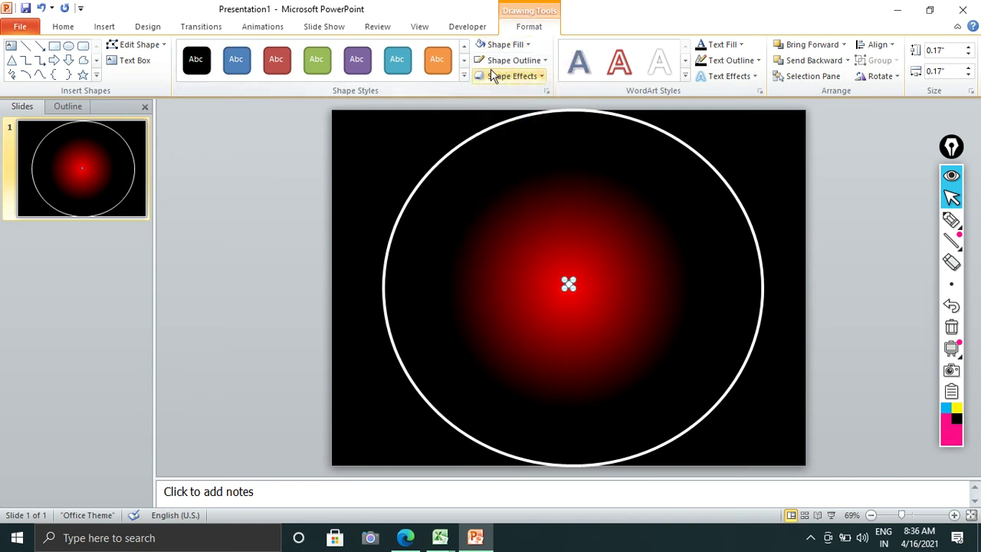
left_click(495, 61)
left_click(484, 61)
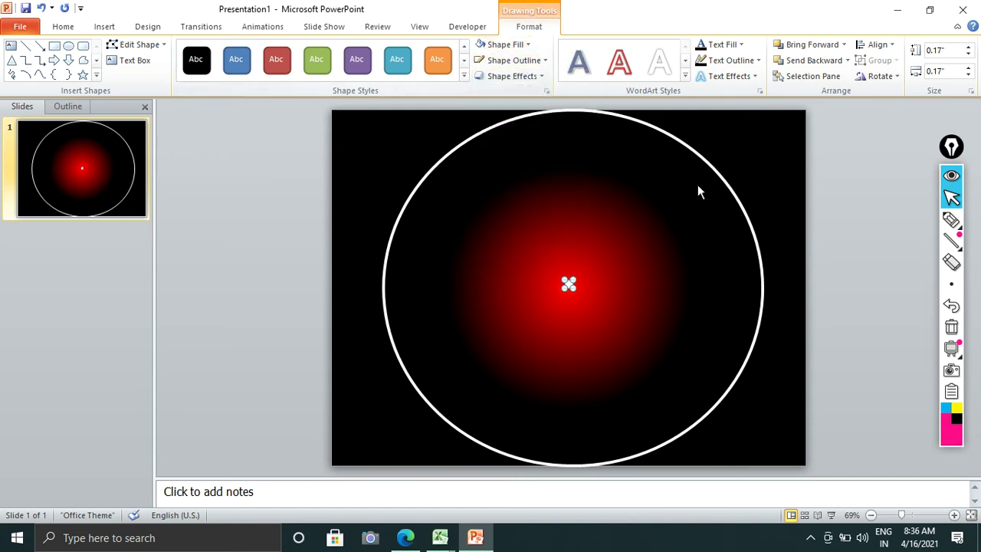
left_click(787, 181)
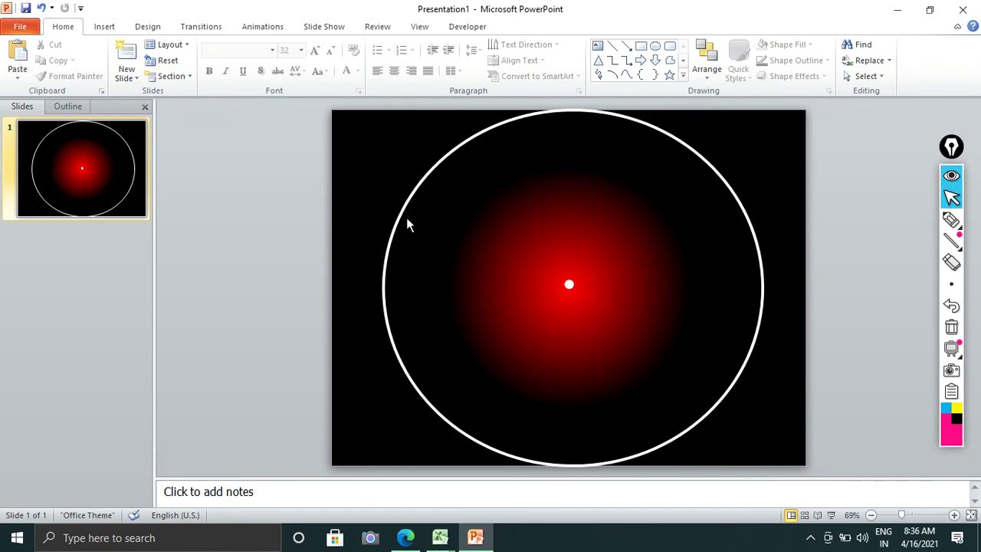
- Insert WordArt reading '12' and position it at the top of the ring
left_click(98, 30)
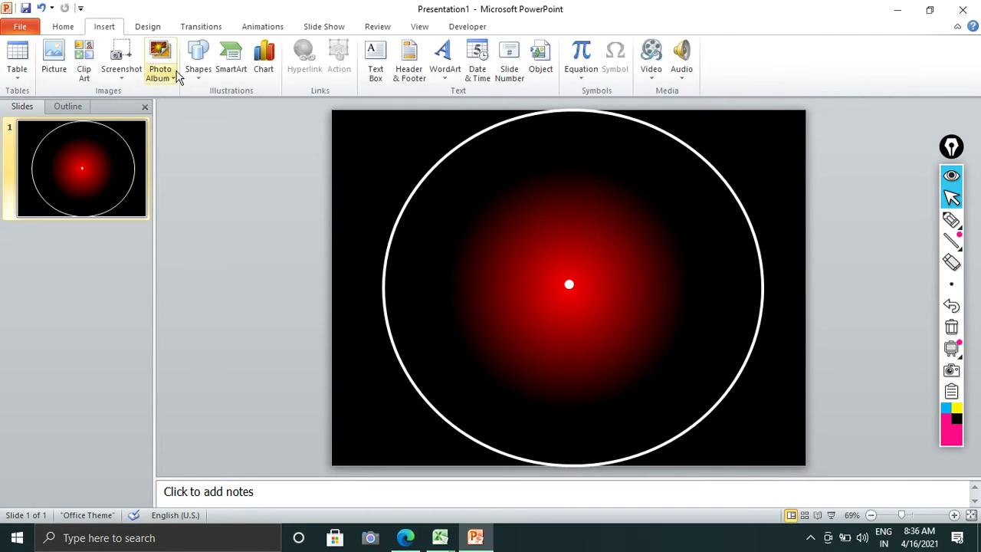
left_click(448, 74)
left_click(533, 138)
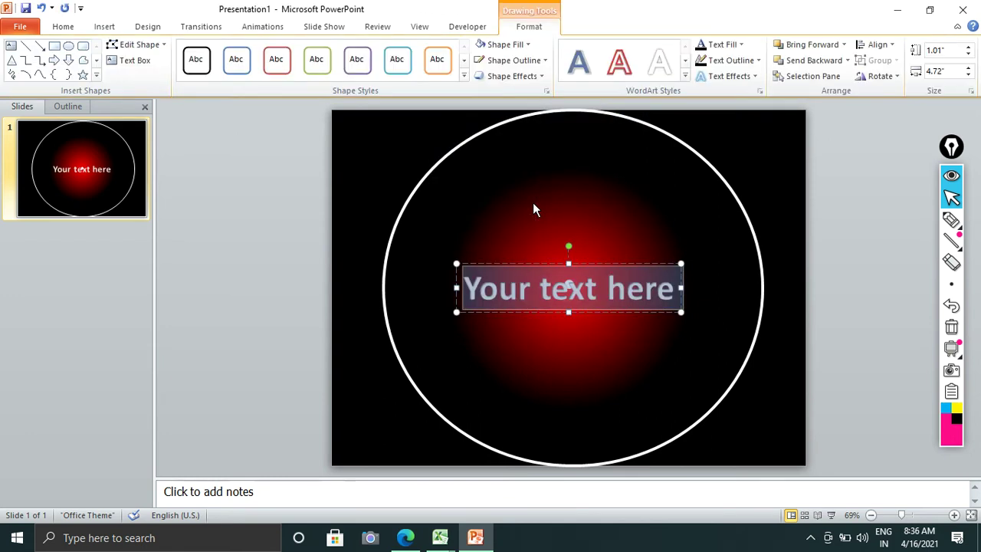
type("12")
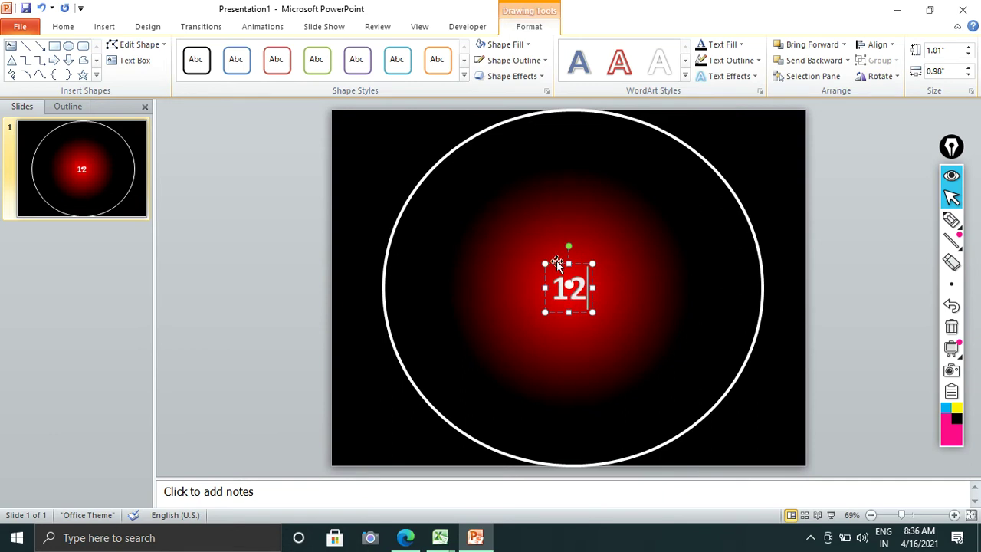
left_click_drag(558, 262, 561, 123)
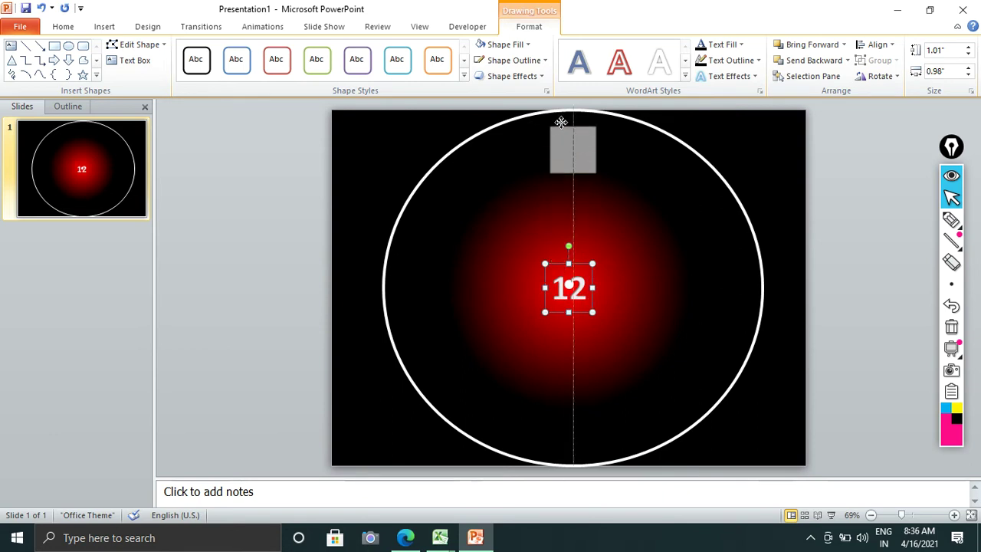
left_click_drag(561, 123, 561, 124)
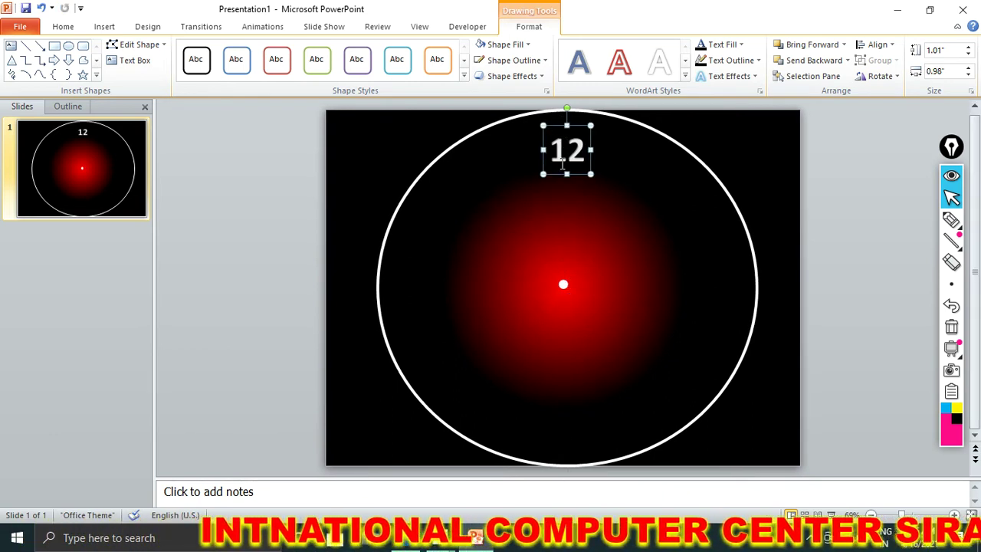
key("Up")
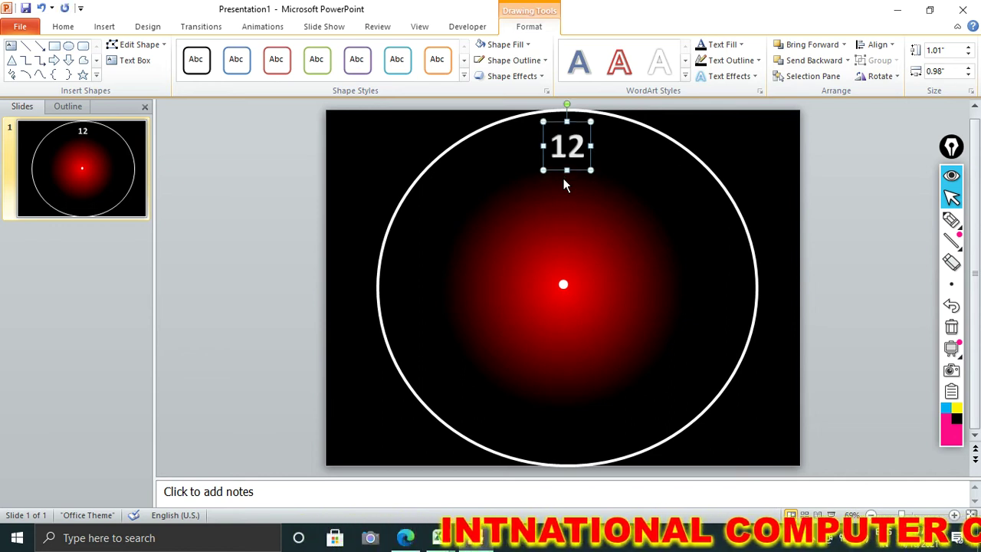
key("Left")
- Make the 12 text white, duplicate it, and drag the copy toward the right side
left_click(732, 45)
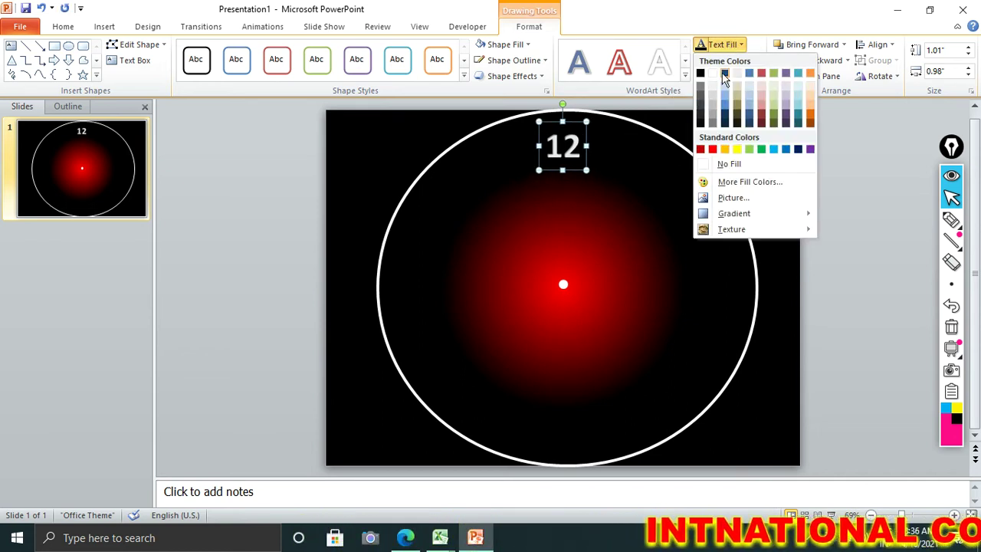
left_click(717, 82)
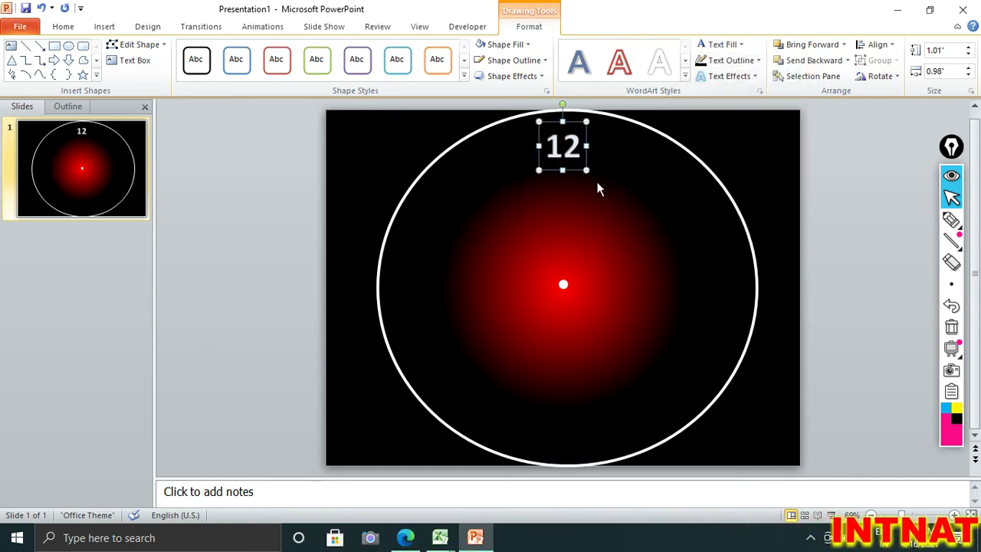
key("ctrl+d")
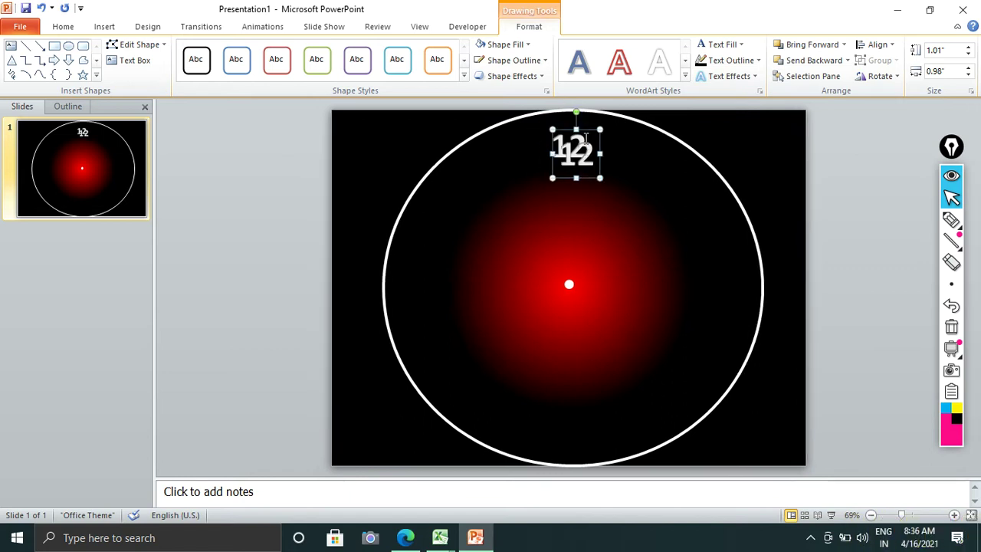
left_click_drag(587, 129, 724, 258)
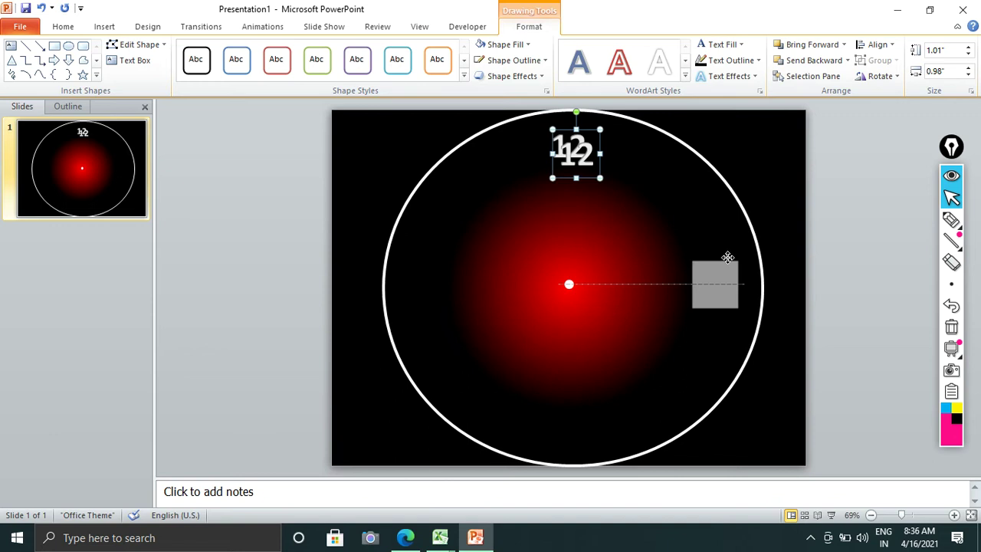
- Turn the right-hand copy into '3' and a left-hand copy of the 12 into '9'
left_click_drag(727, 257, 705, 286)
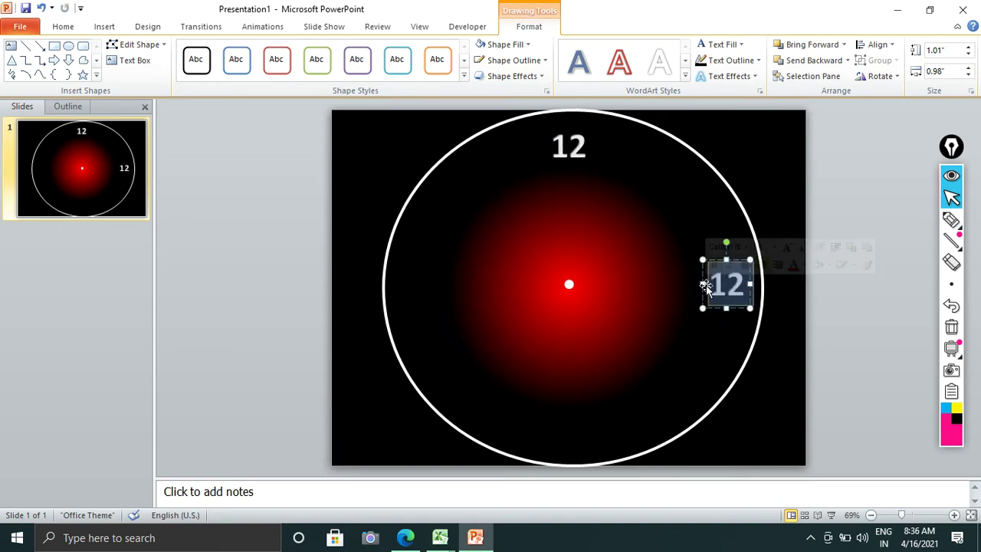
type("3")
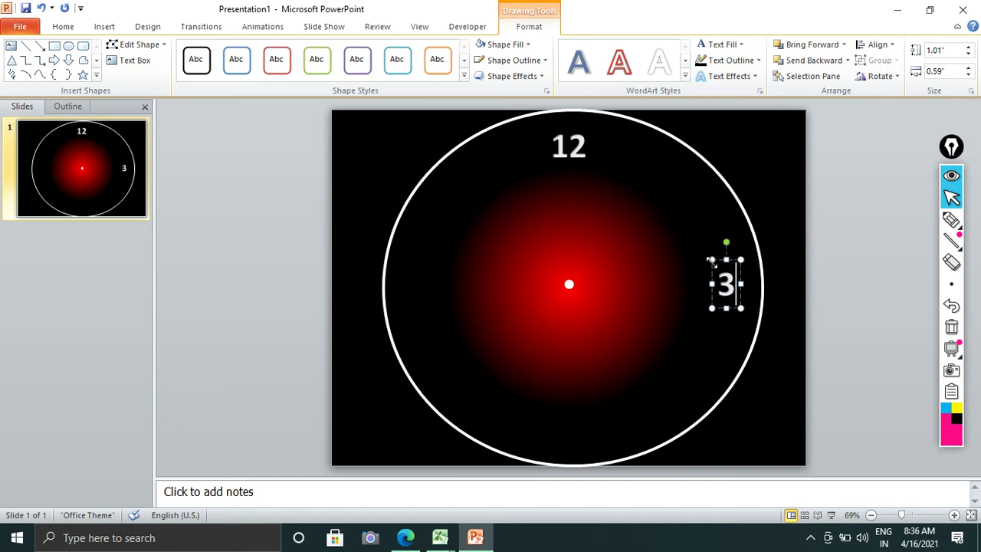
left_click(577, 155)
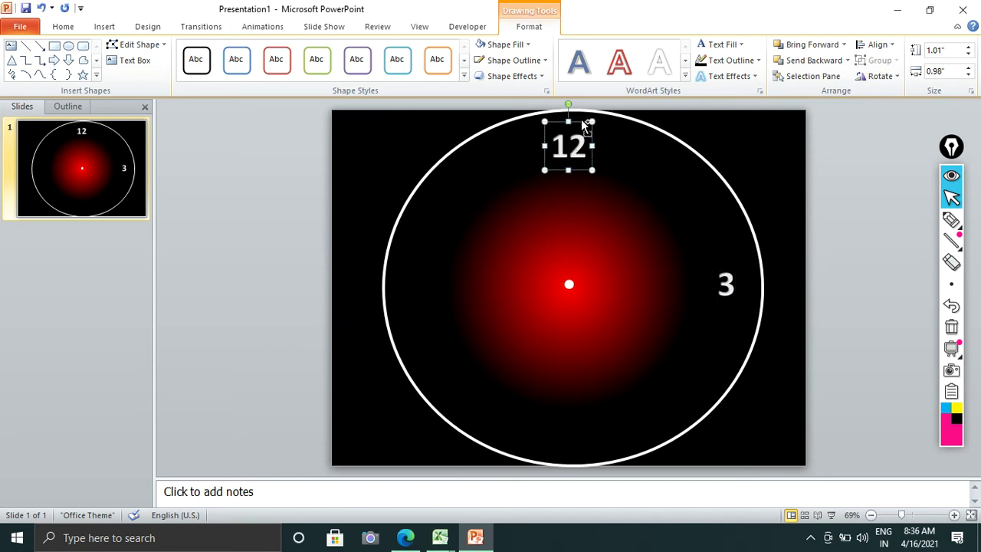
key("ctrl+d")
mouse_move(587, 137)
left_mouse_down()
mouse_move(457, 254)
mouse_move(421, 265)
left_mouse_up()
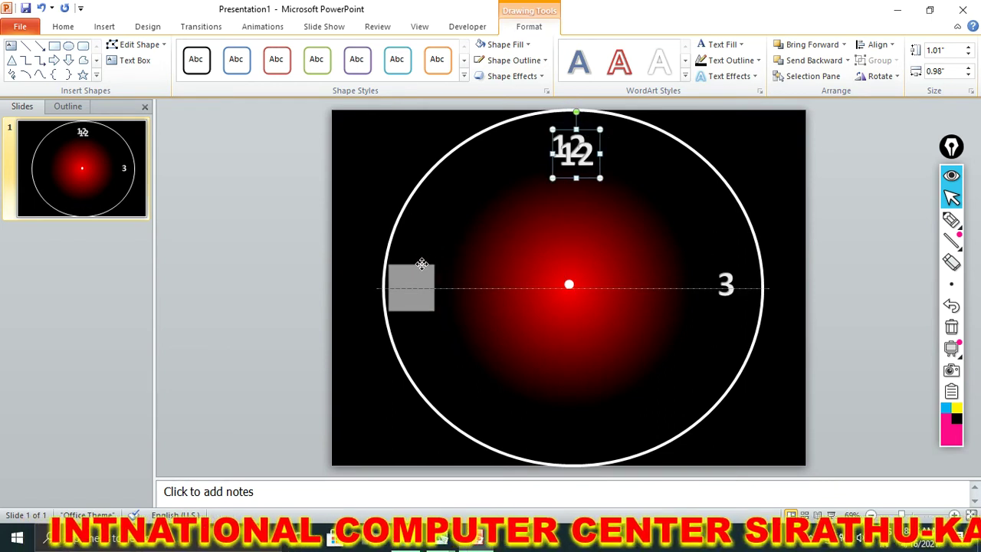
left_click_drag(422, 265, 422, 264)
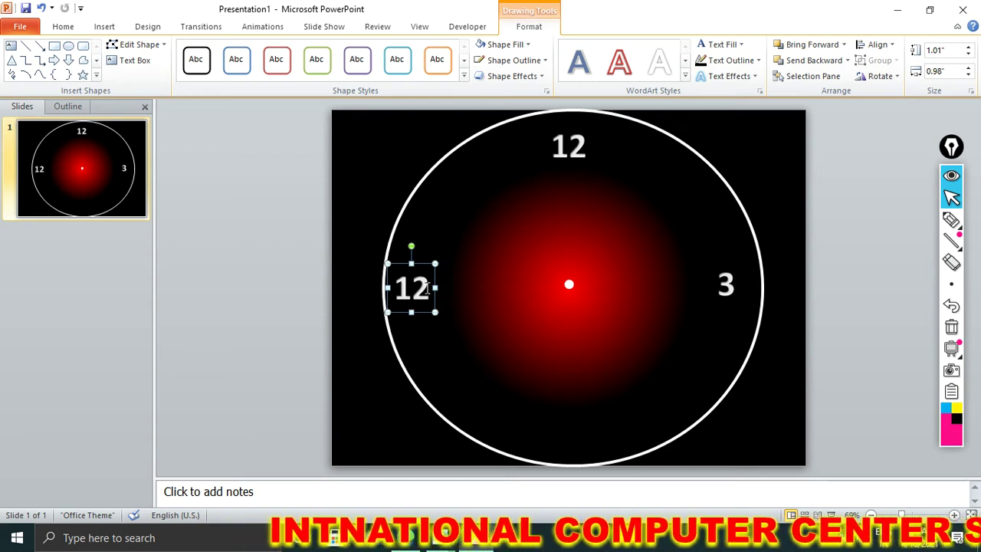
double_click(427, 288)
type("9")
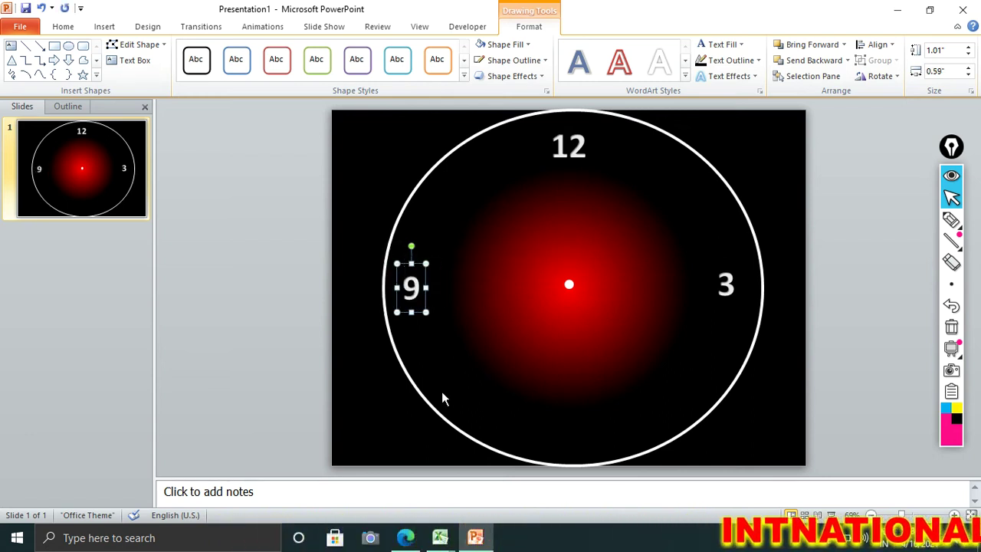
- Copy the 9 to the bottom of the clock under the centre dot and change it to '6'
left_click_drag(412, 287, 258, 430)
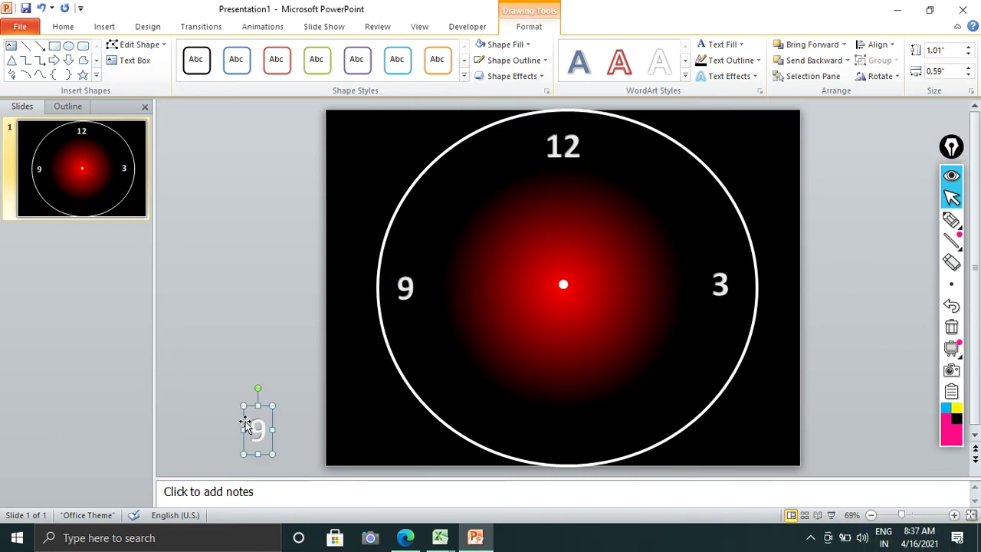
left_click_drag(242, 427, 558, 427)
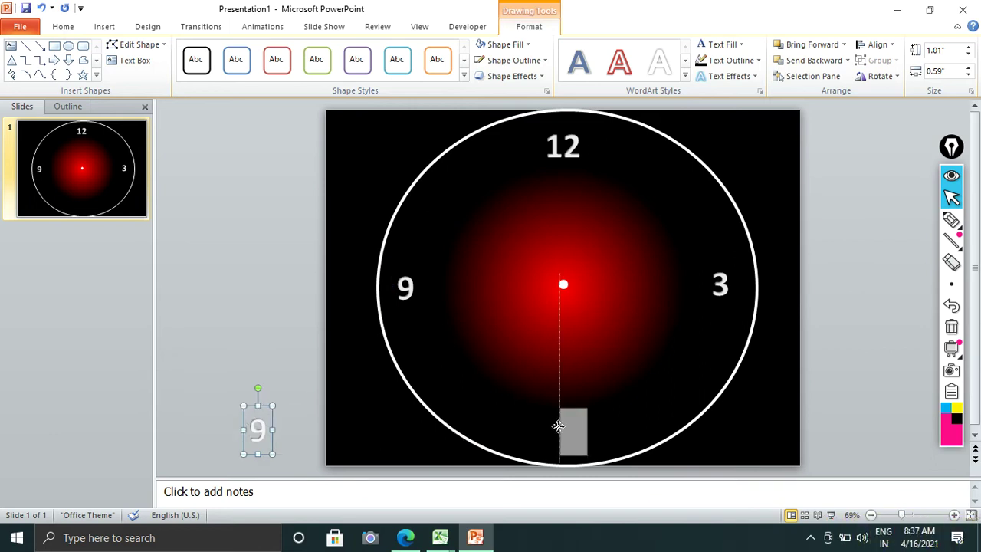
left_click_drag(558, 427, 562, 427)
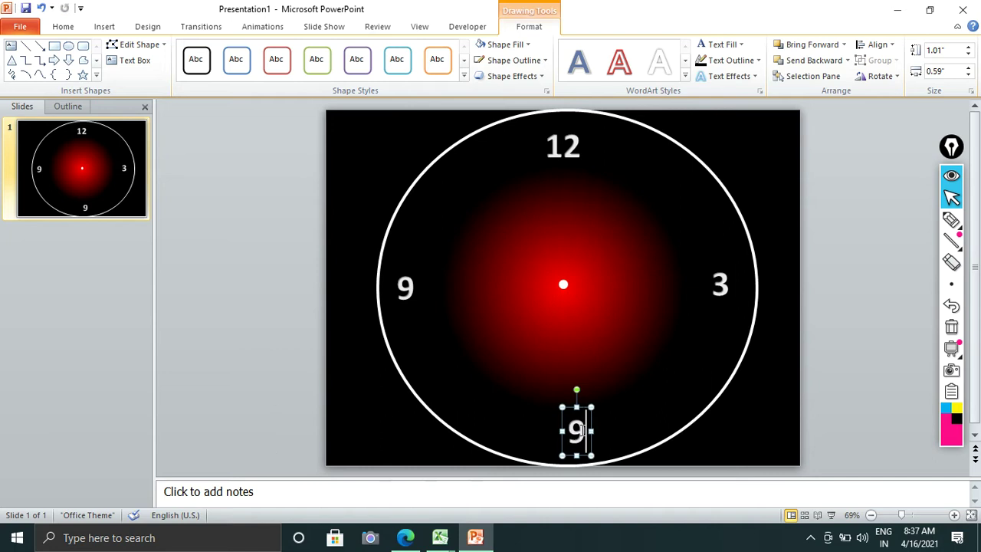
double_click(581, 429)
type("6")
left_click(791, 288)
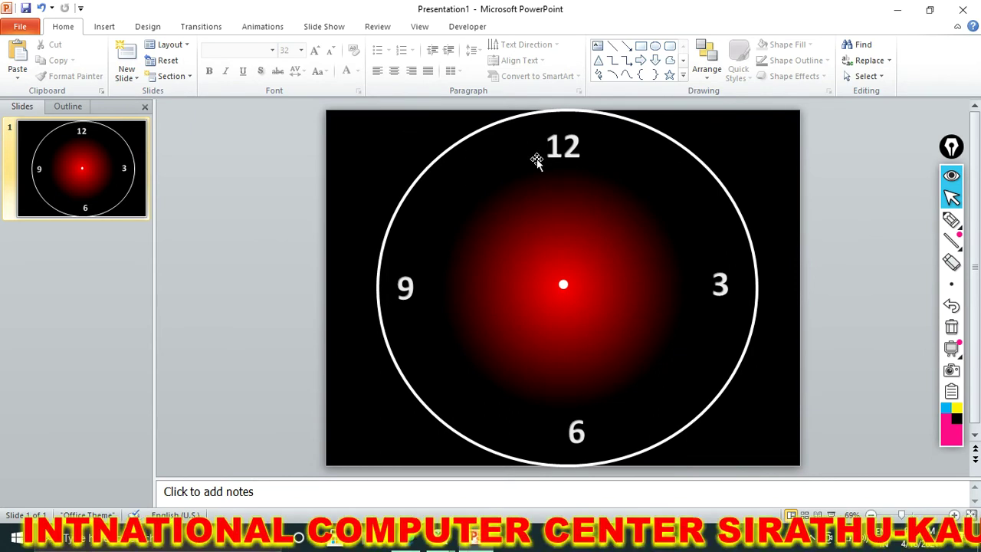
- Draw an arrow shape from the clock's centre dot up to the 12
left_click(105, 26)
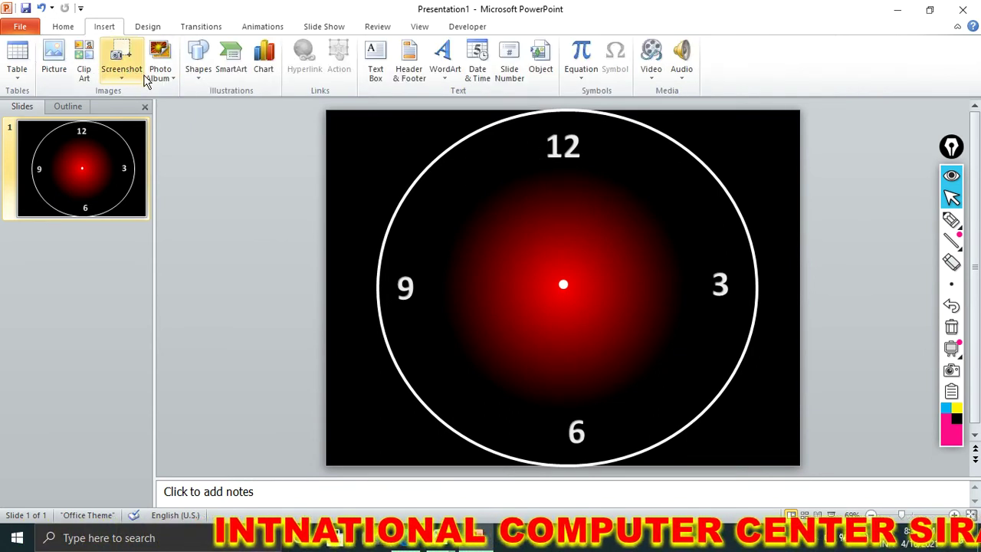
left_click(197, 72)
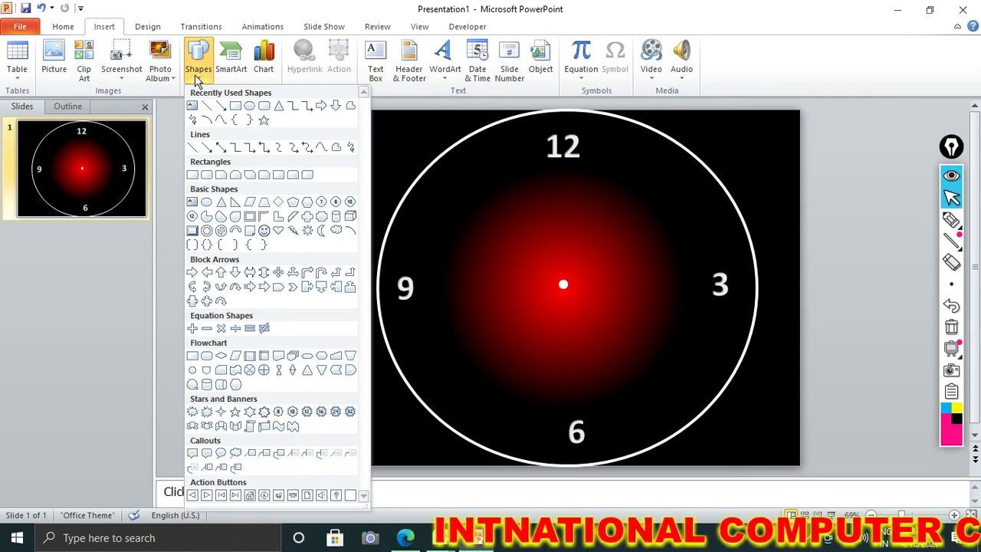
left_click(220, 107)
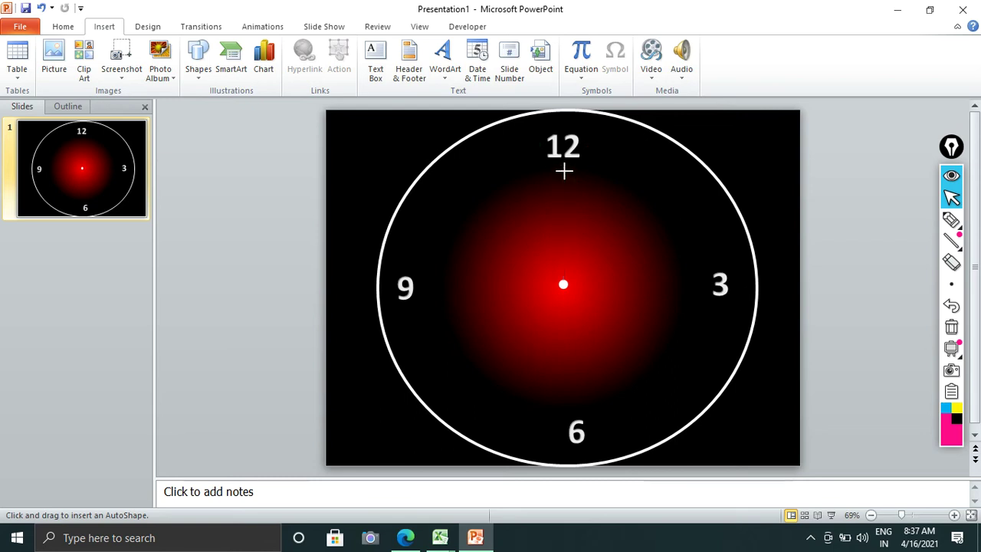
left_click_drag(563, 171, 563, 282)
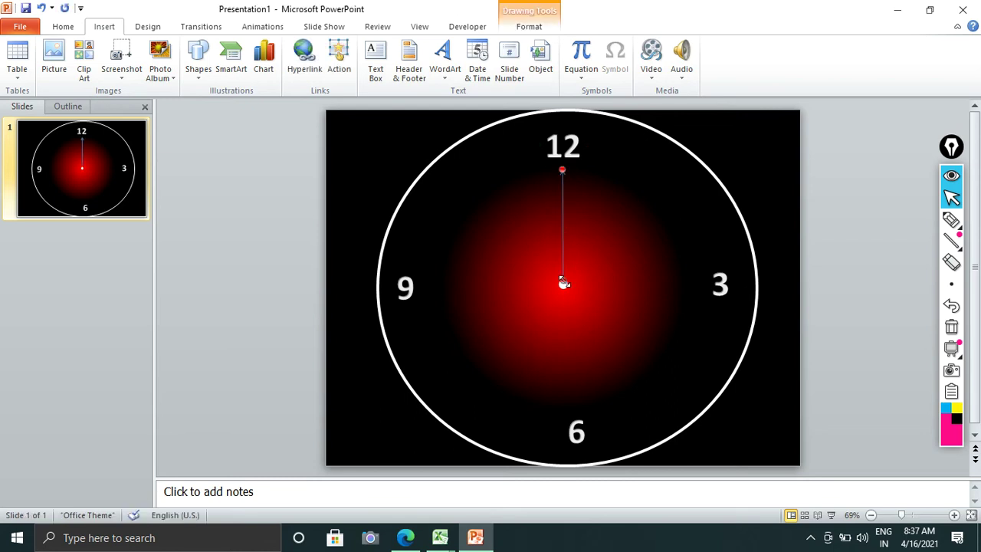
- Set the arrow's outline weight to 4½ pt
left_click(528, 26)
left_click(507, 61)
mouse_move(511, 213)
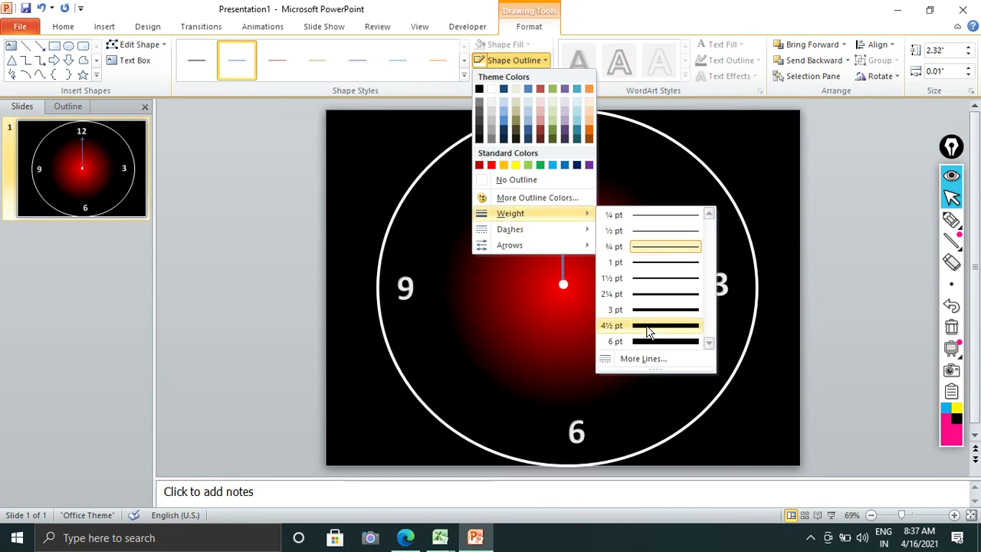
left_click(647, 328)
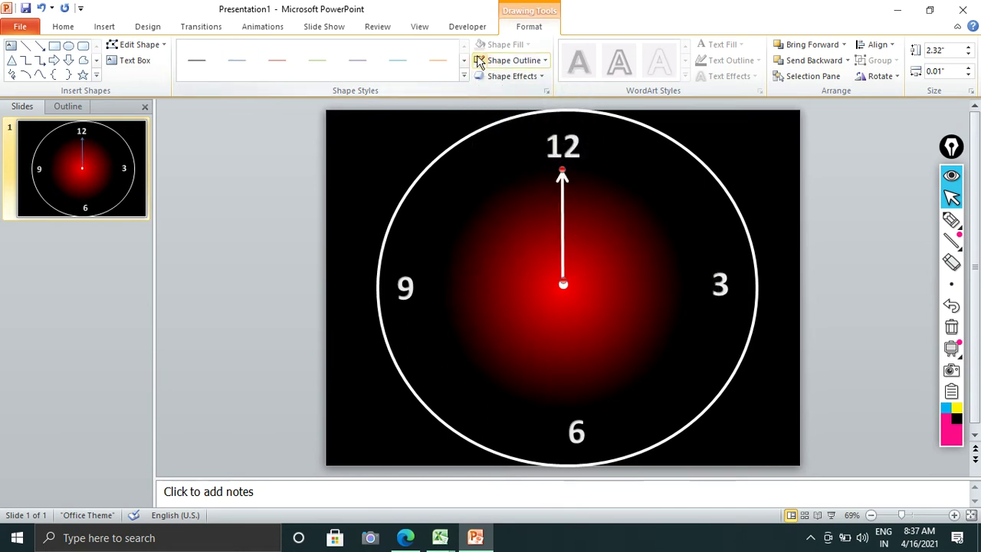
left_click(874, 202)
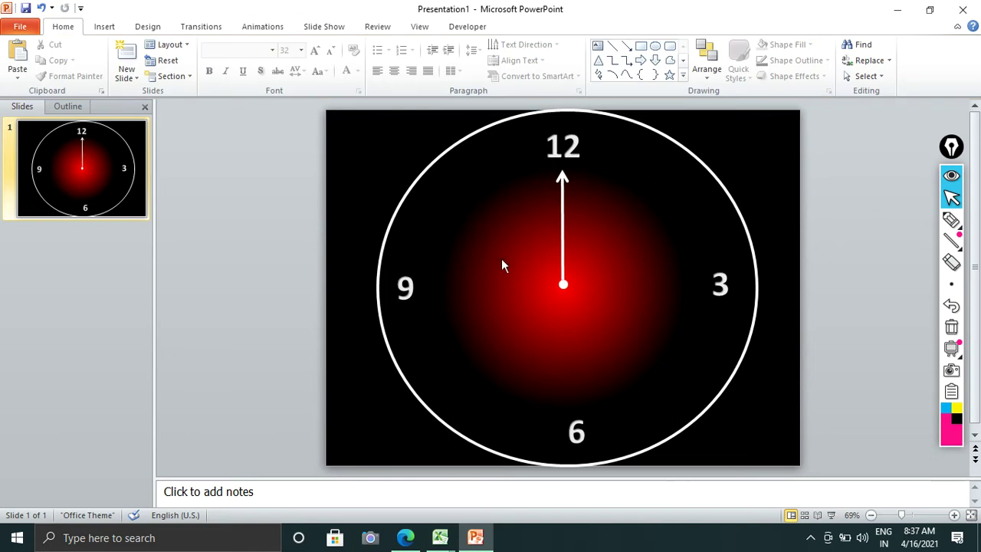
- Duplicate the 12 hand and position the copy from the centre to the 3
left_click(563, 213)
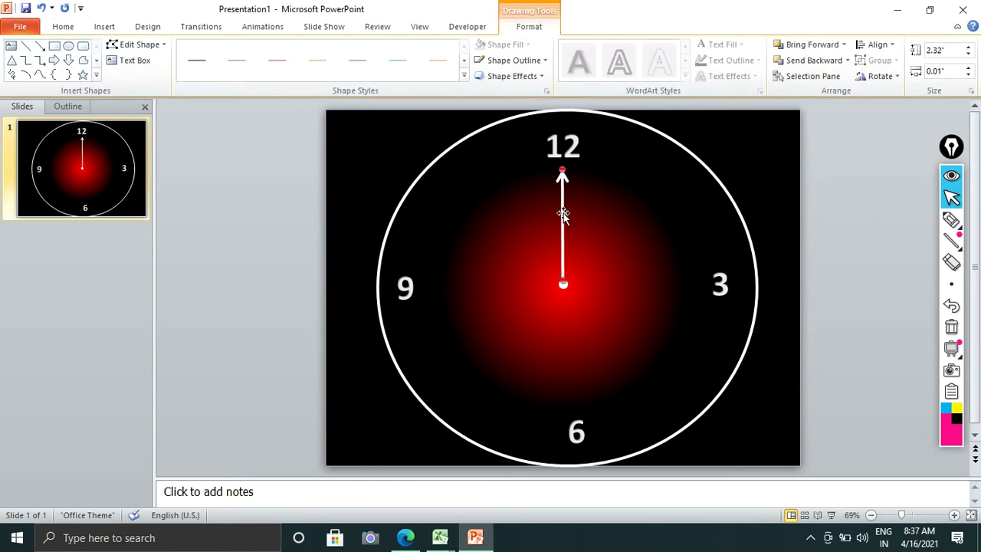
key("ctrl+d")
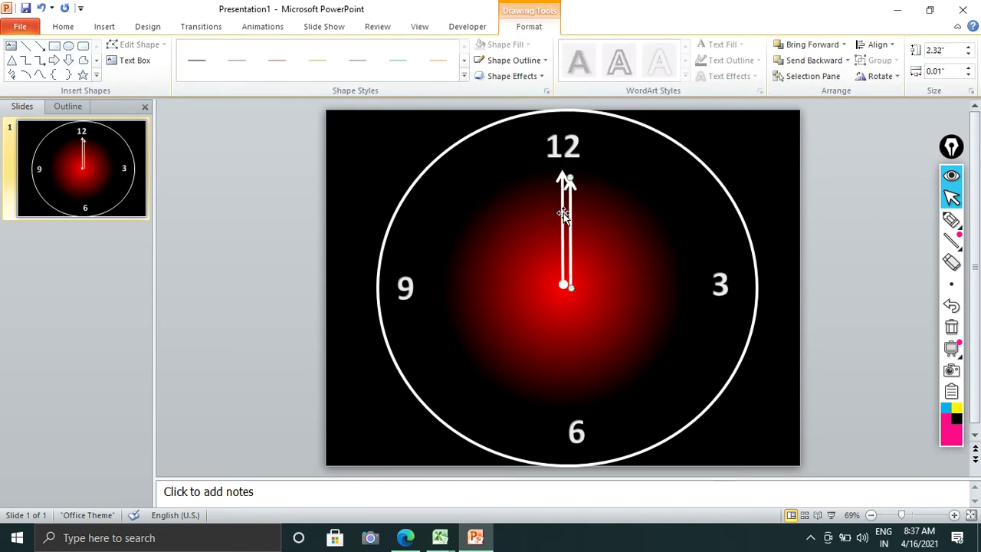
left_click_drag(568, 209, 723, 322)
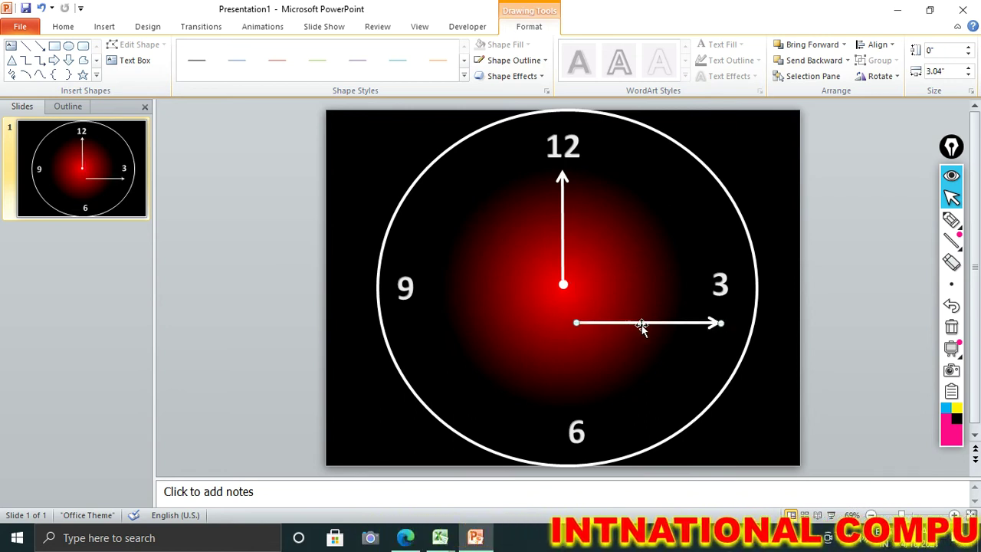
left_click_drag(642, 323, 628, 288)
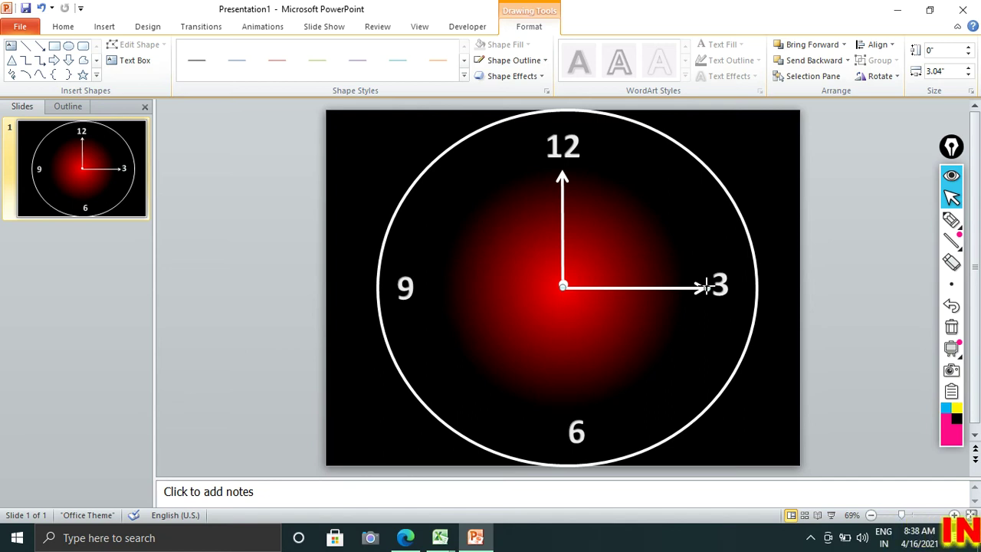
left_click_drag(703, 290, 706, 284)
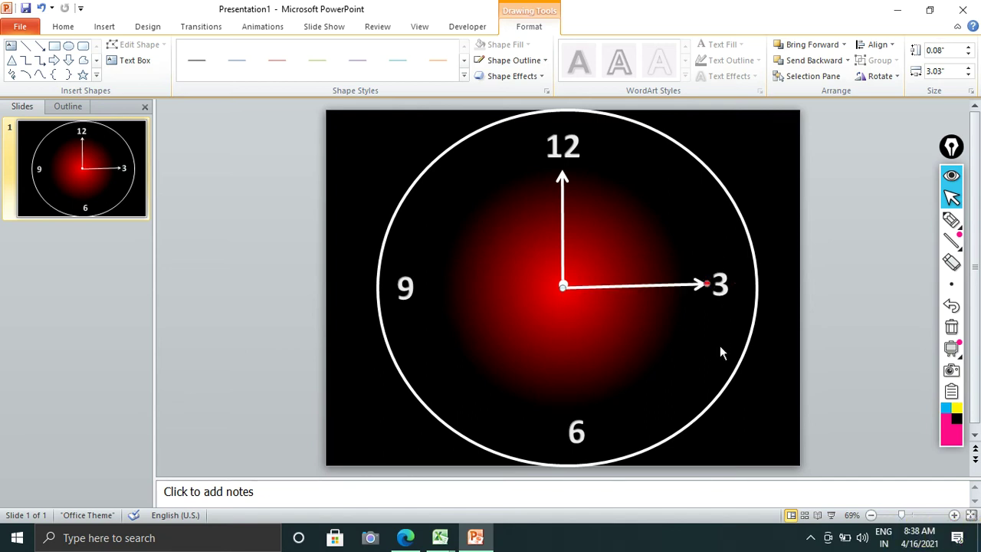
key("ctrl+z")
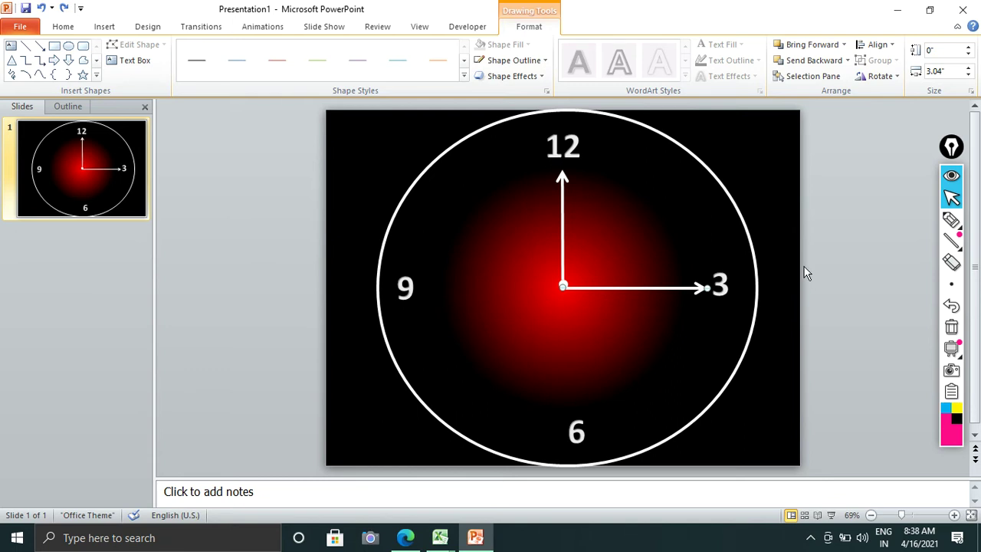
key("Up")
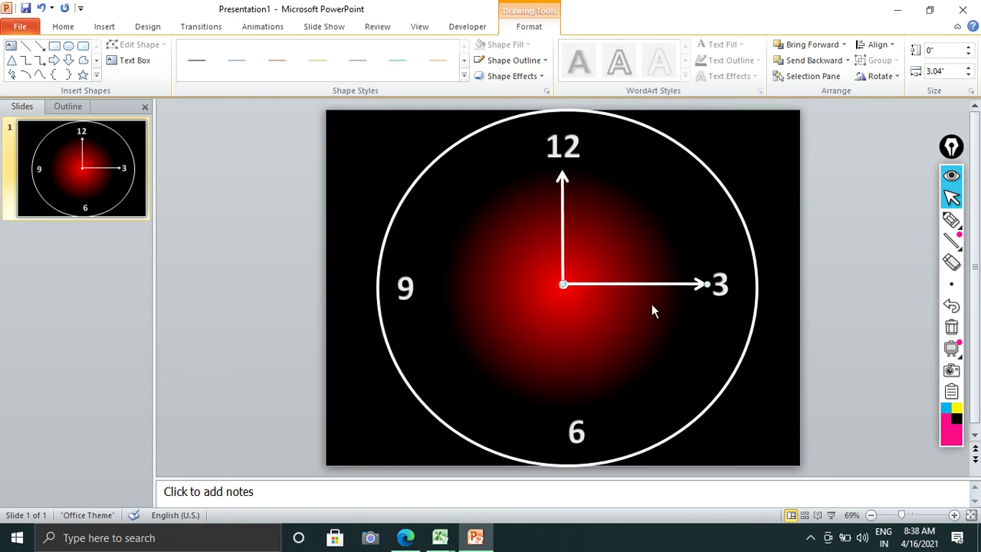
- Give the 3 hand a 1 pt line weight
left_click(519, 63)
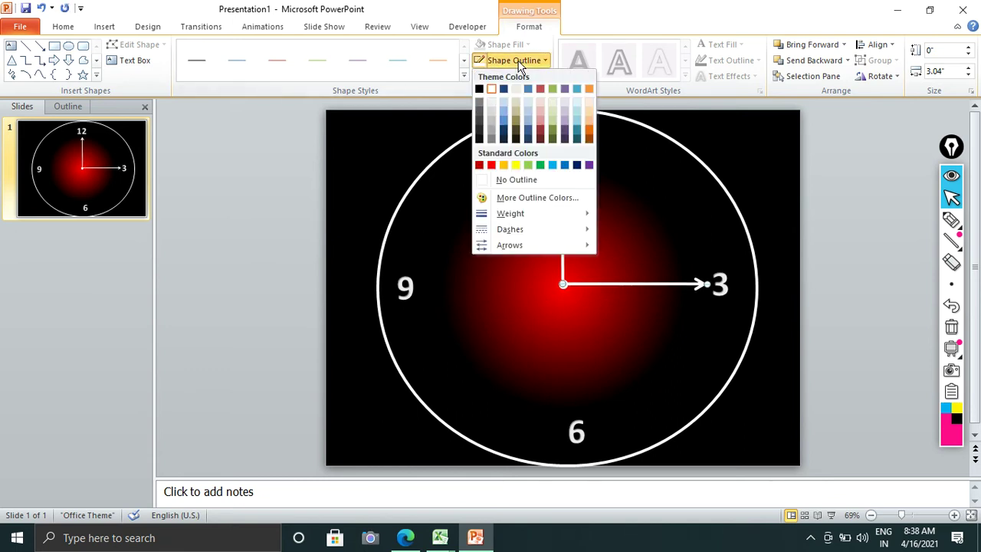
mouse_move(510, 213)
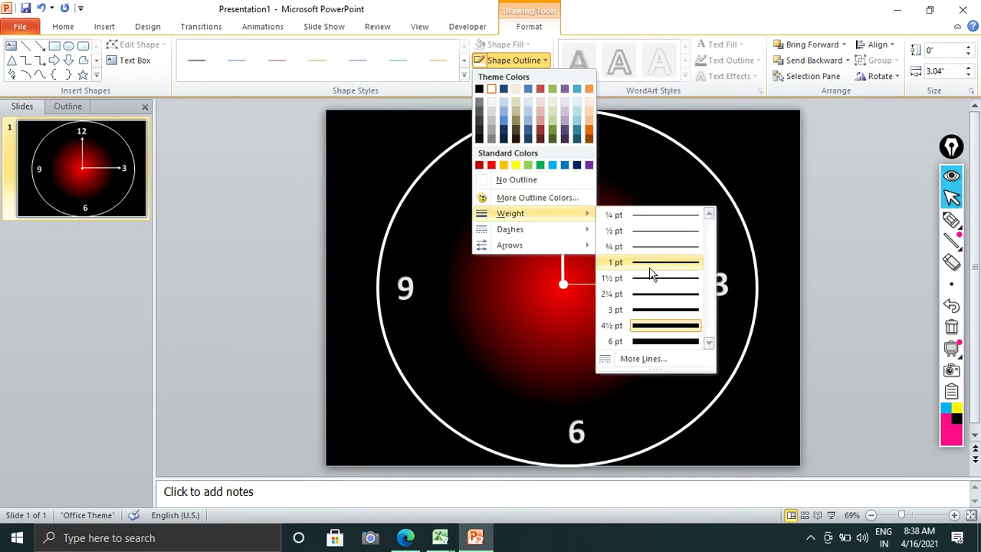
left_click(651, 268)
left_click(834, 292)
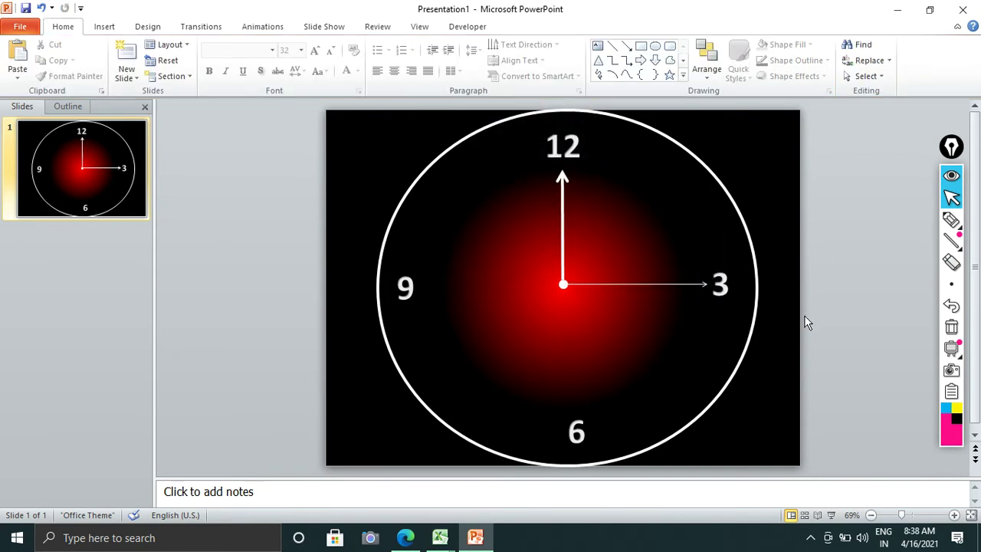
left_click(558, 238)
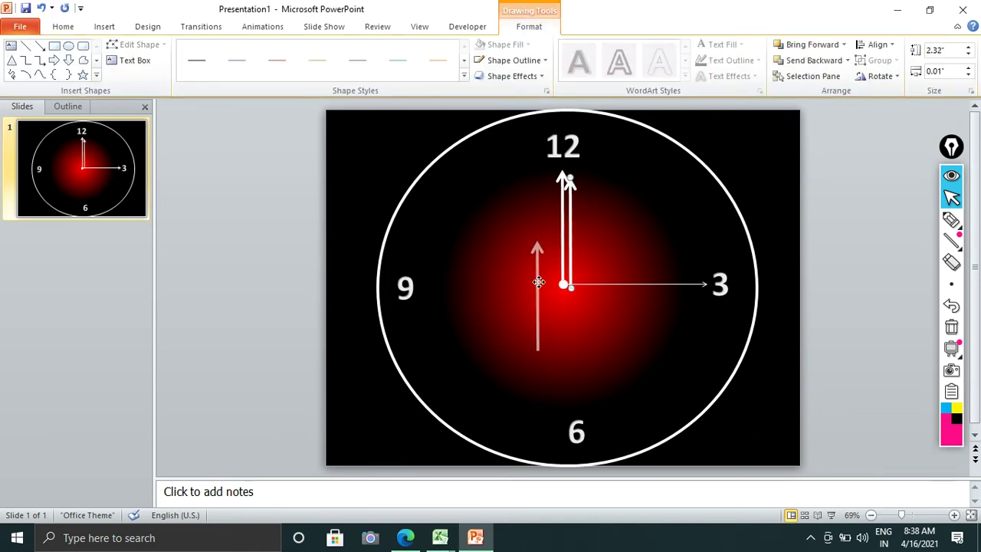
- Copy the vertical hand and position it from the centre dot to the 9
left_click_drag(572, 219, 538, 284)
left_click_drag(537, 244, 420, 357)
left_click_drag(481, 355, 504, 289)
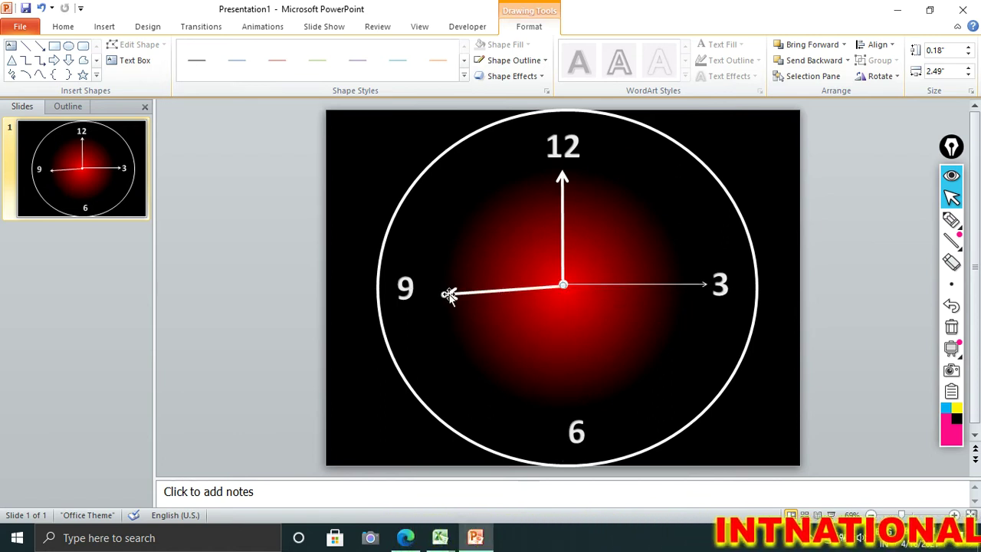
left_click_drag(445, 293, 444, 288)
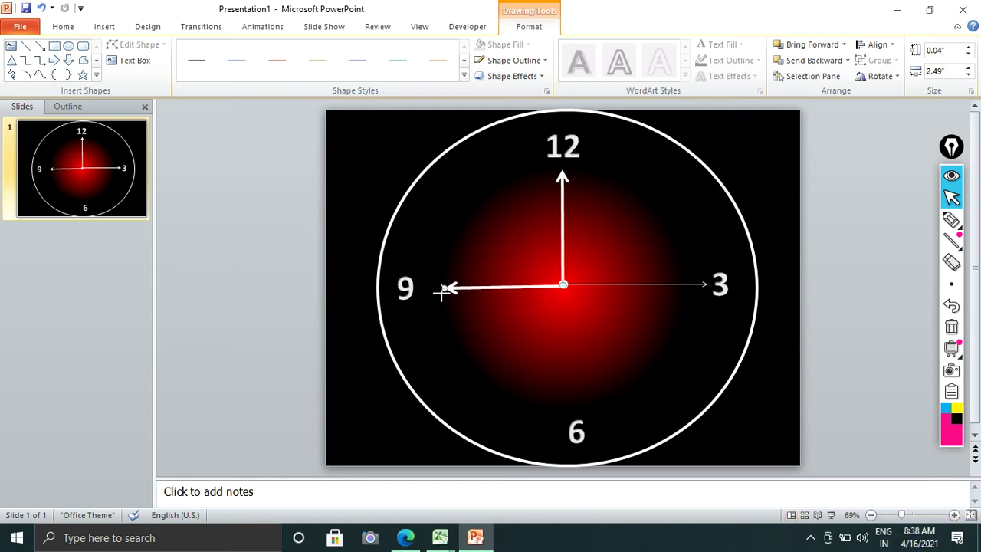
left_click(347, 315)
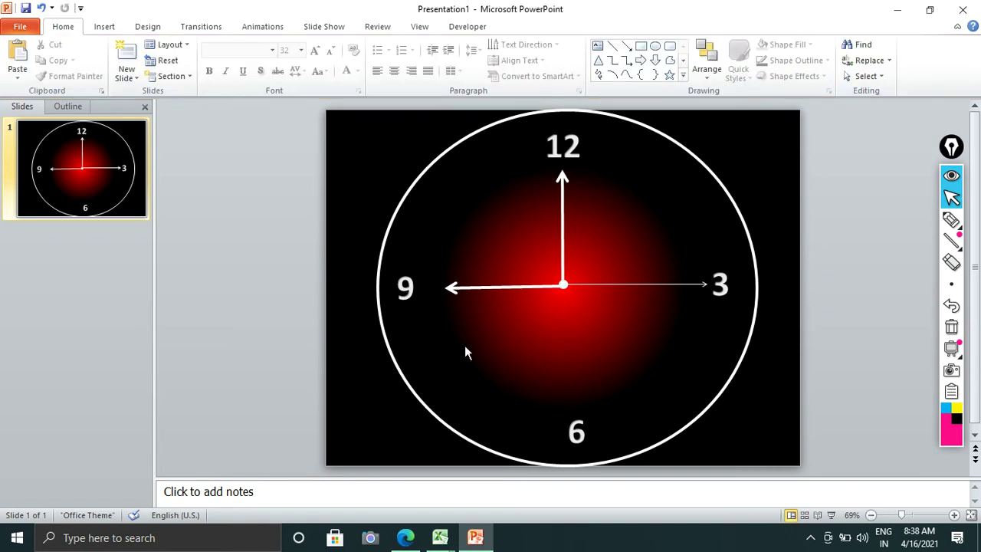
left_click(502, 287)
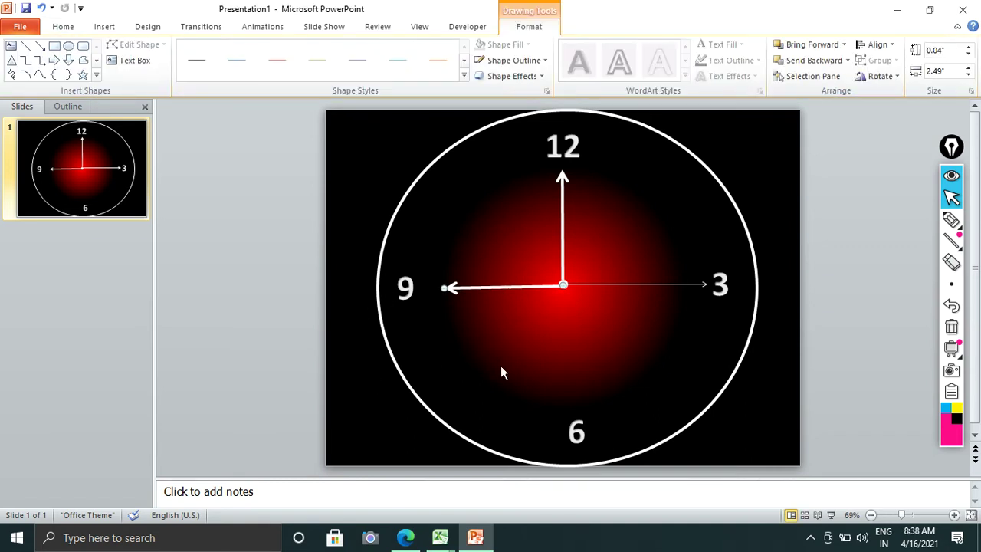
key("Down")
- Make the 9 hand a thick 6 pt line
left_click(521, 60)
mouse_move(510, 213)
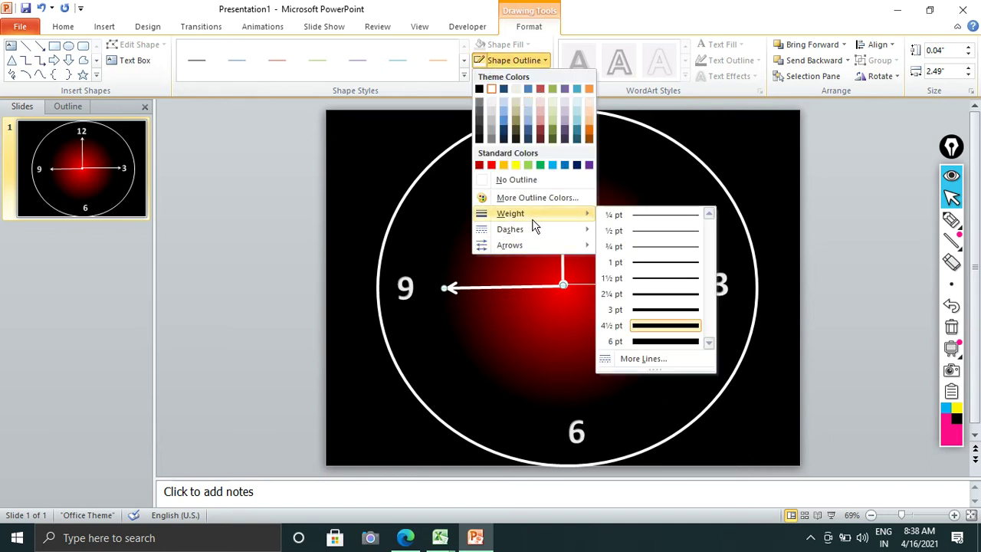
left_click(664, 341)
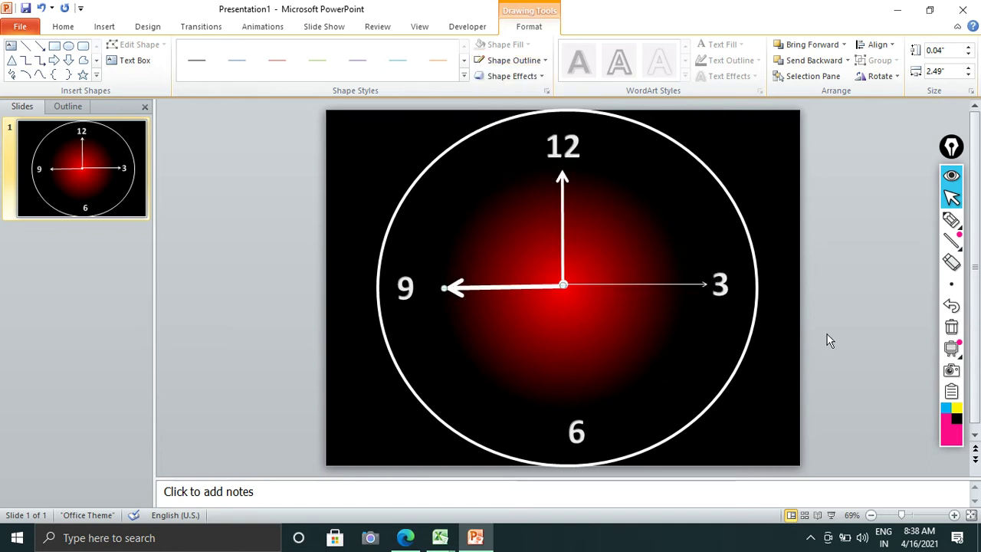
left_click(833, 357)
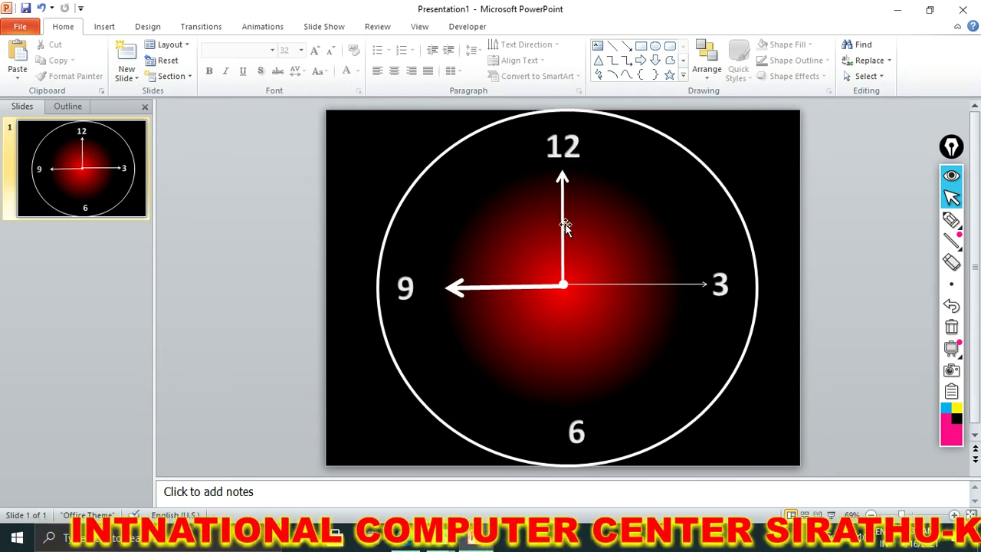
- Duplicate the clock slide repeatedly, using Duplicate Slide and Ctrl+D, to fill the deck
left_click(55, 195)
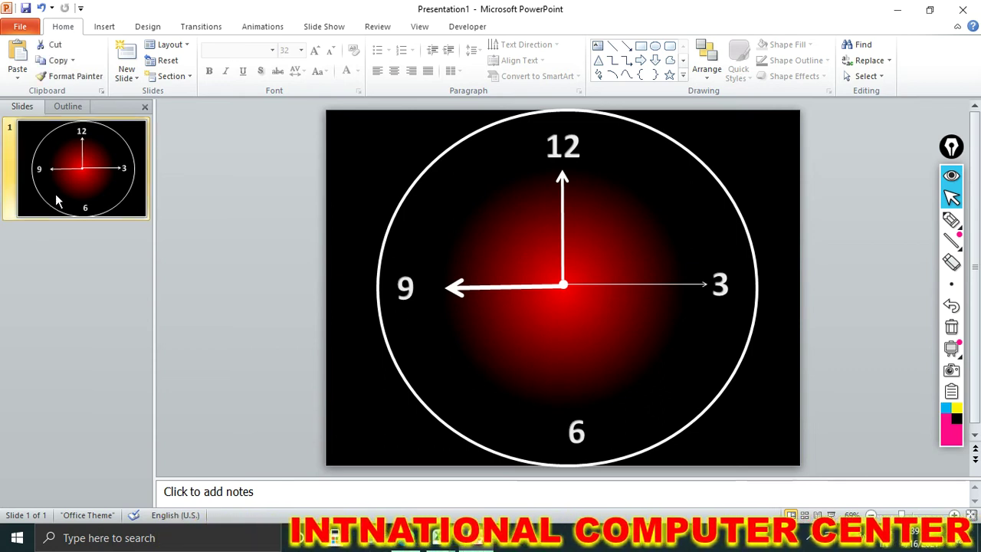
right_click(56, 184)
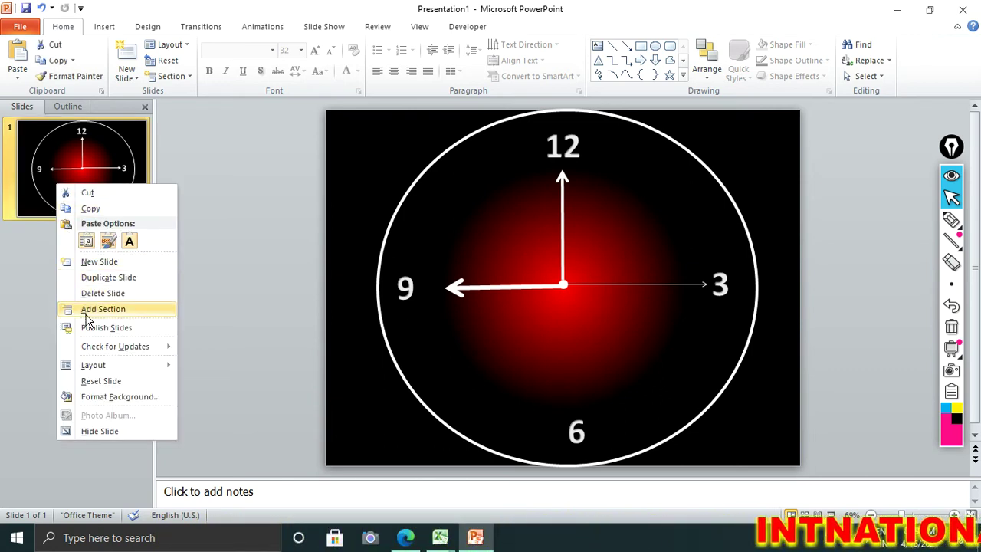
left_click(92, 279)
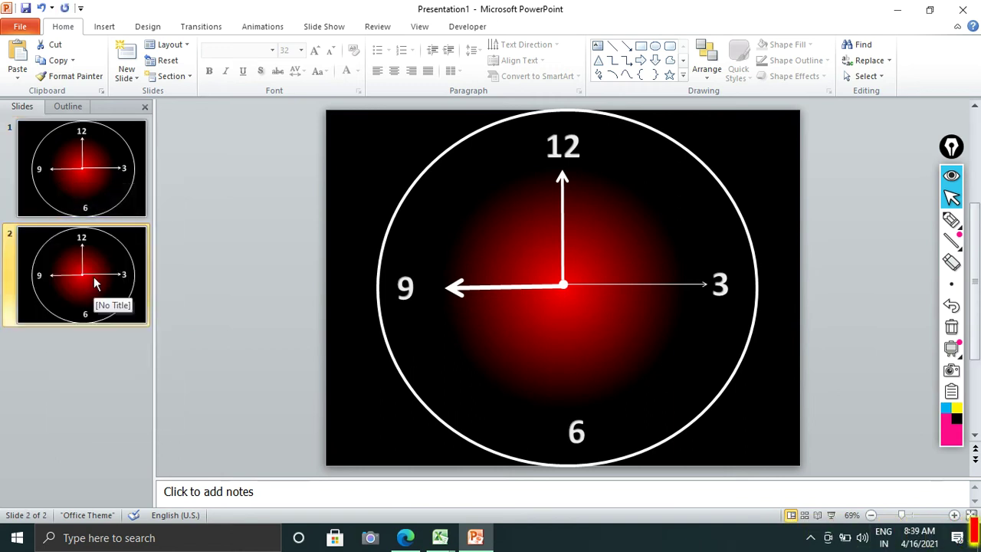
right_click(94, 277)
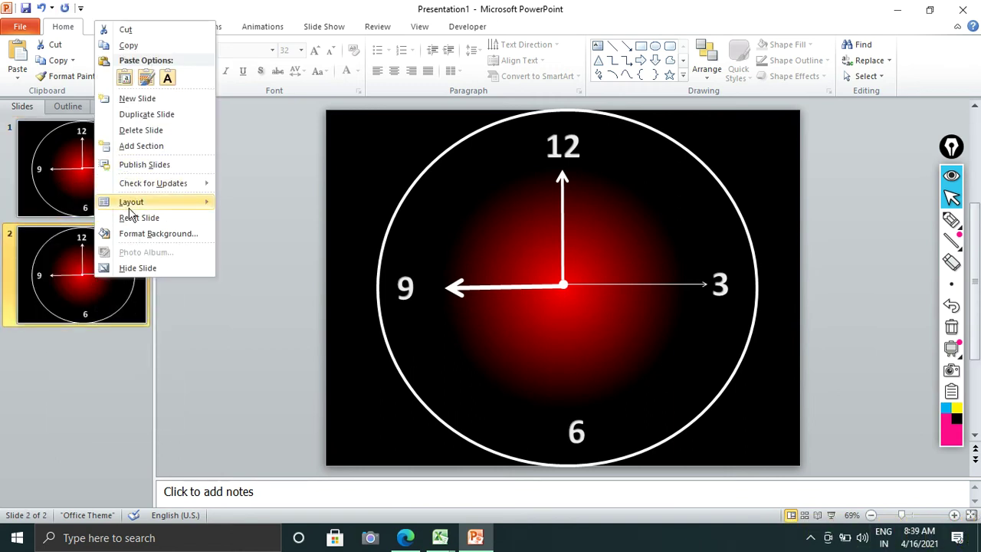
left_click(132, 114)
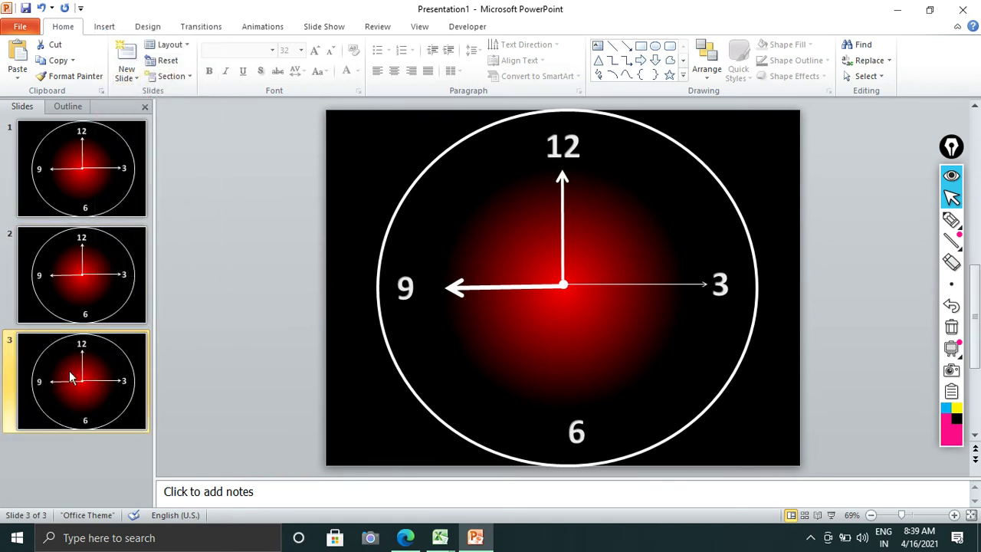
key("ctrl+d")
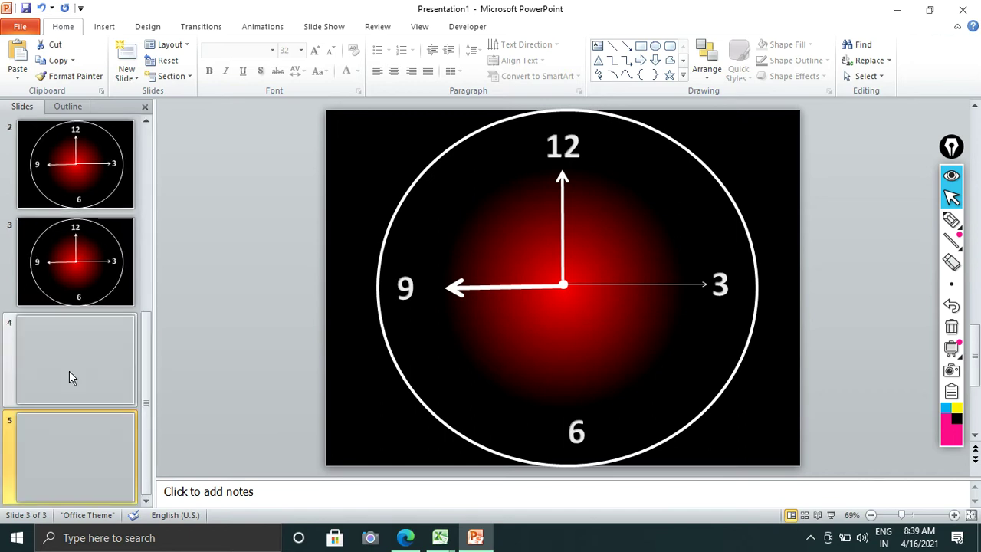
key("ctrl+d")
key("ctrl+d")
key("ctrl+d")
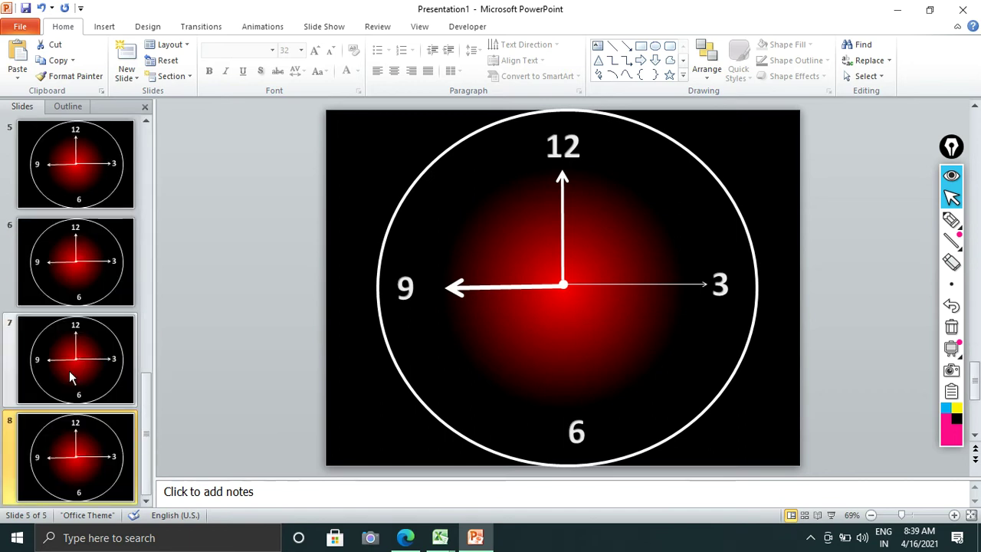
key("ctrl+d")
key("ctrl+d")
key("ctrl+d")
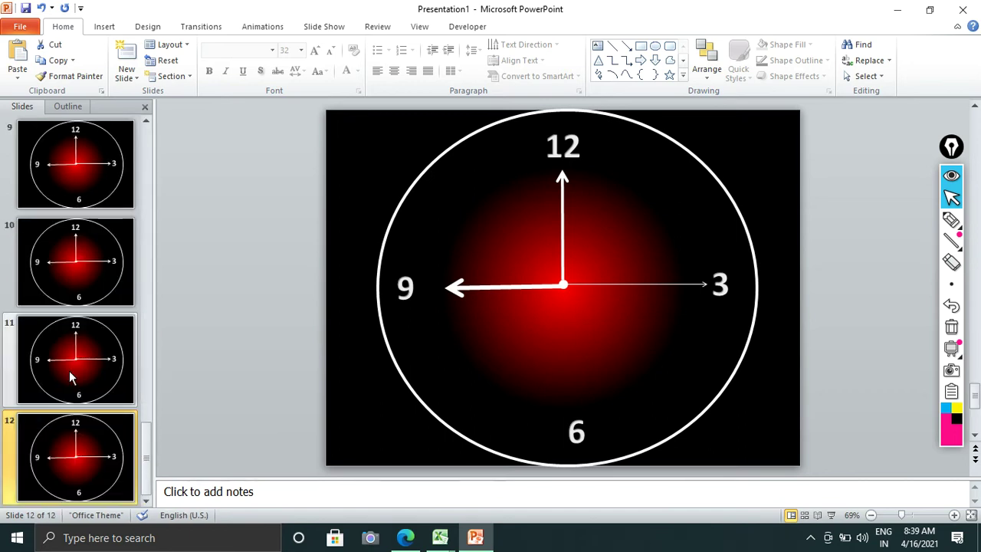
- Return to slide 1 and select, then deselect, its 12 hand
scroll(108, 311, "up", 5)
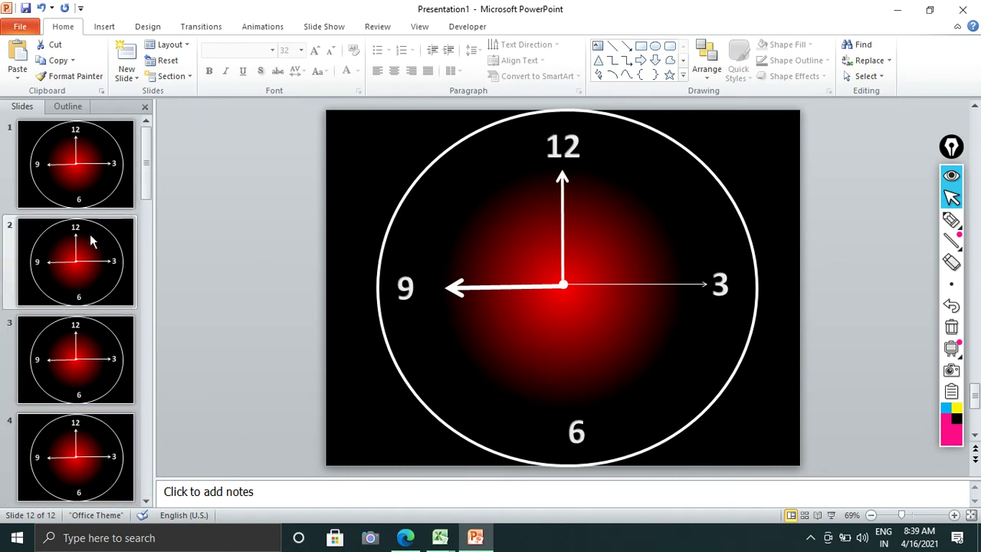
scroll(91, 230, "up", 2)
left_click(73, 161)
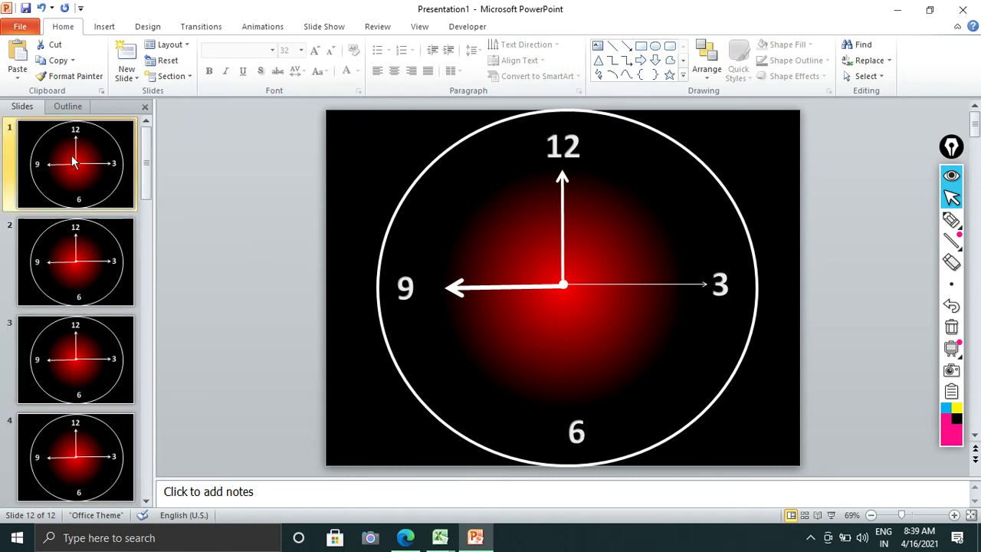
left_click(564, 223)
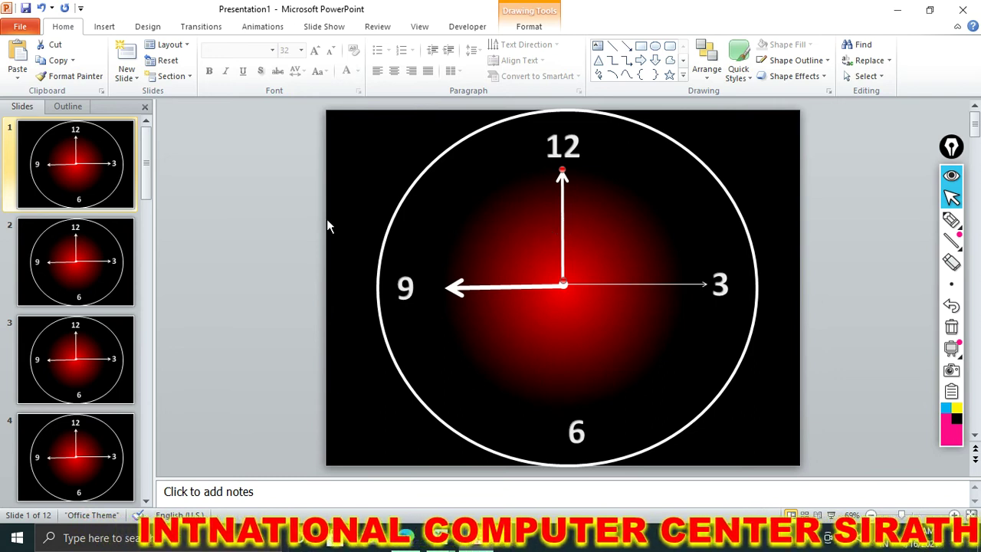
left_click(289, 184)
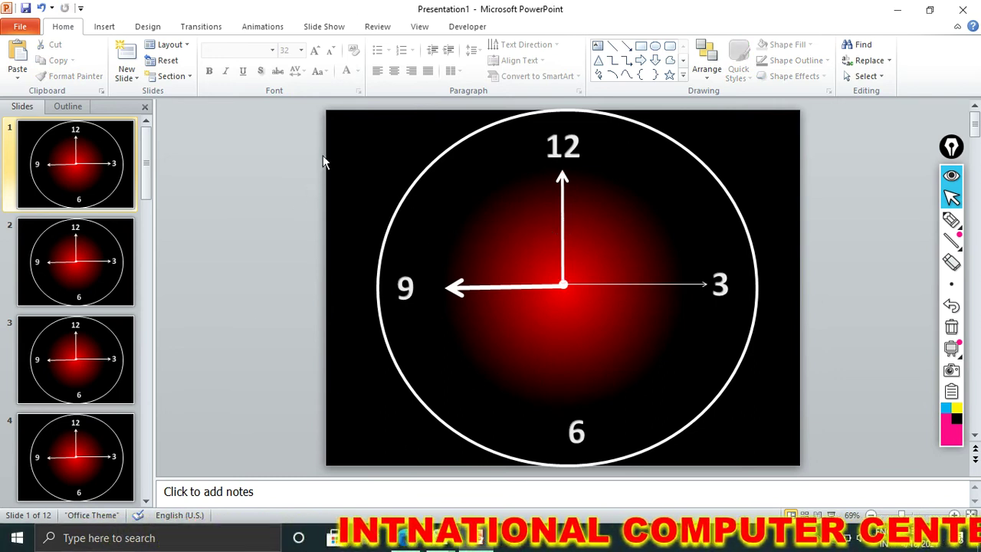
- On slide 2, turn the 12, 9 and 3 hands slightly clockwise, then show slide 3
left_click(103, 254)
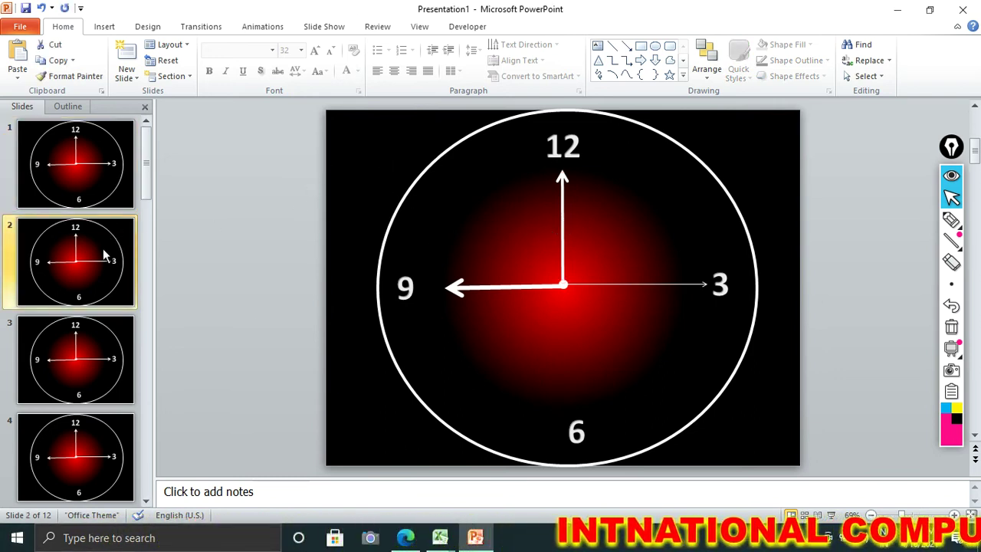
left_click(562, 172)
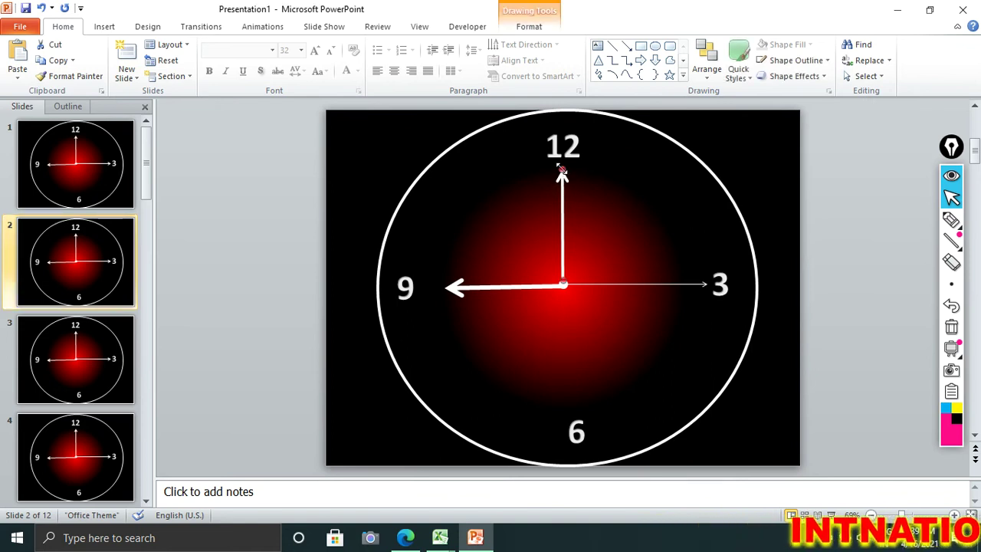
left_click_drag(562, 172, 584, 170)
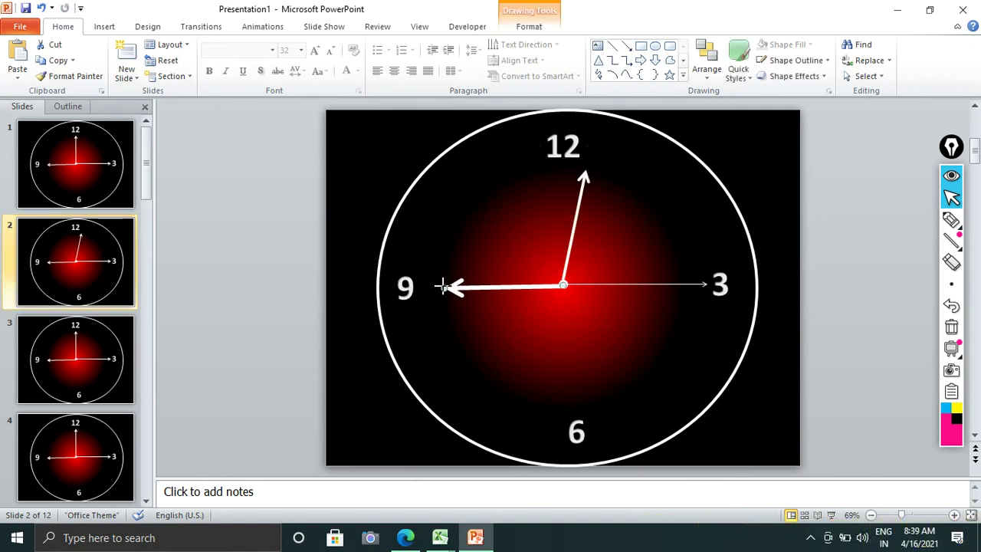
left_click_drag(442, 286, 445, 276)
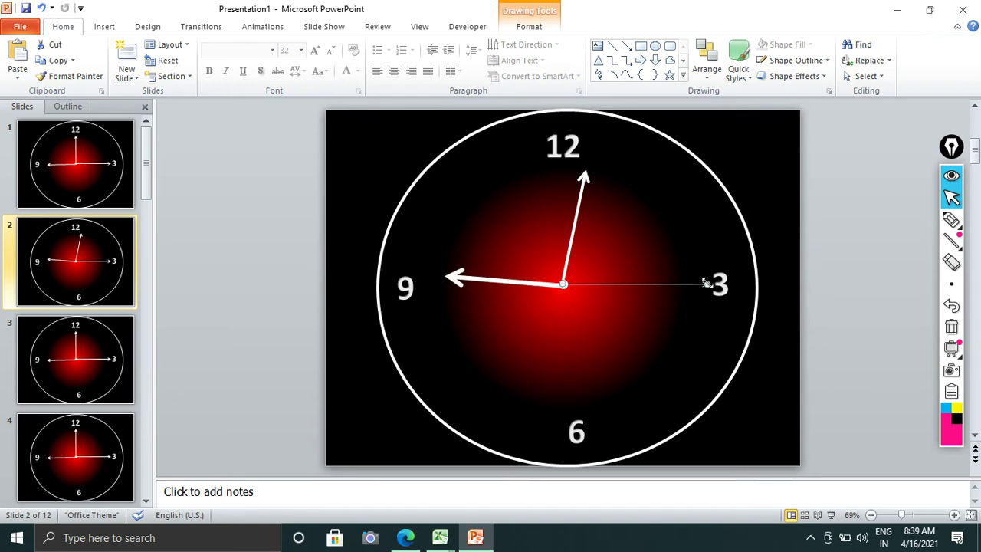
left_click_drag(705, 284, 706, 300)
left_click(819, 271)
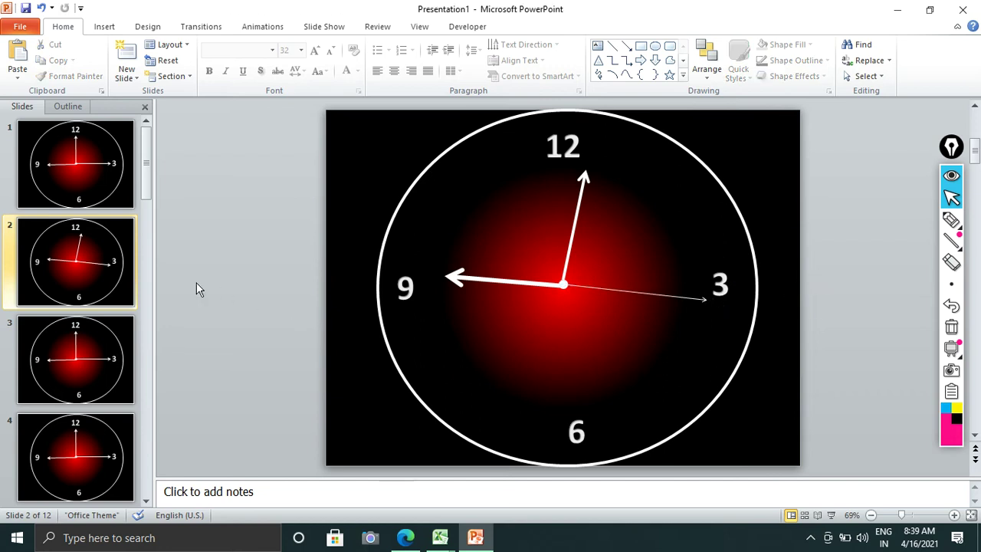
left_click(115, 335)
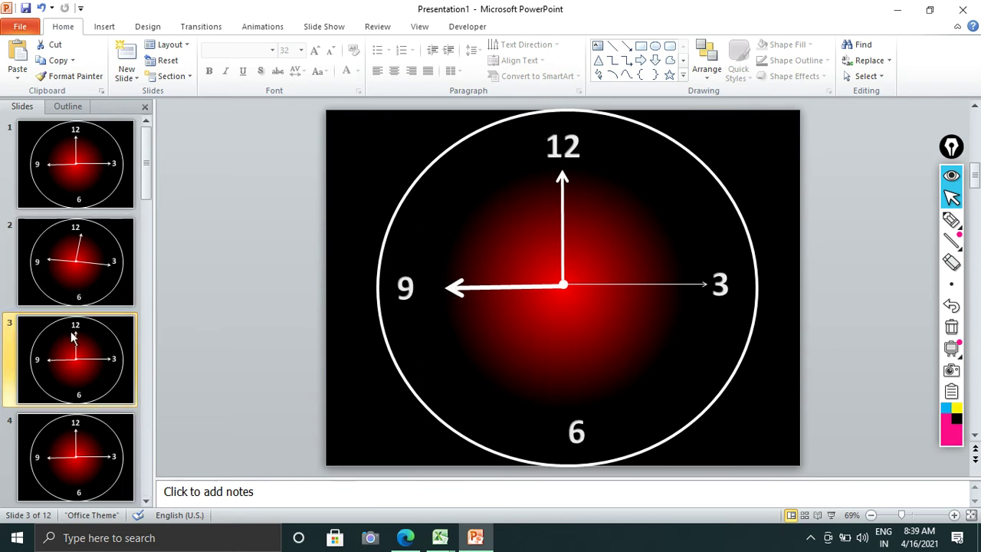
- Extend the selection from slide 3 down to slide 12 and bring up its context menu
key("shift+Down")
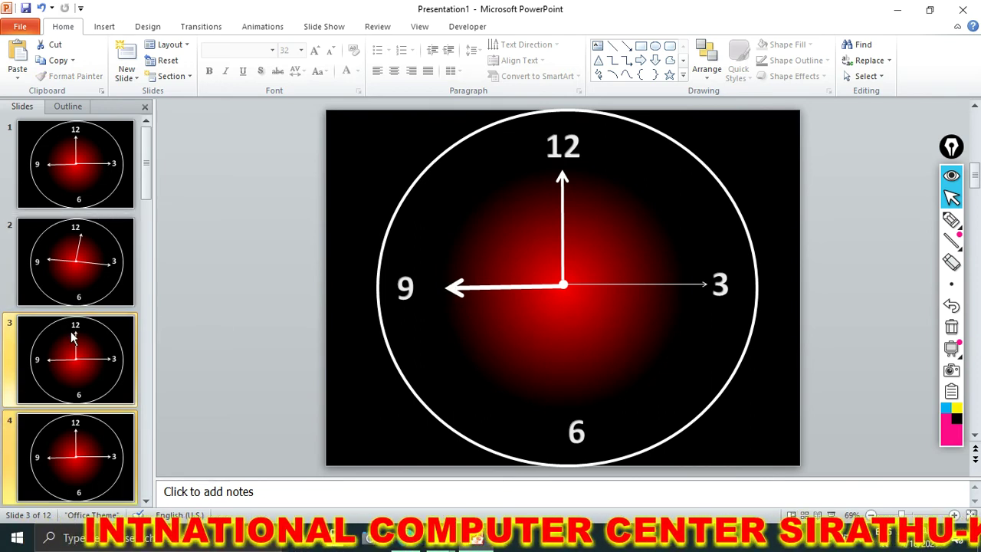
key("shift+Down")
key("shift+Down")
key("shift+Down")
key("shift+Down")
key("shift+Down")
key("shift+Down")
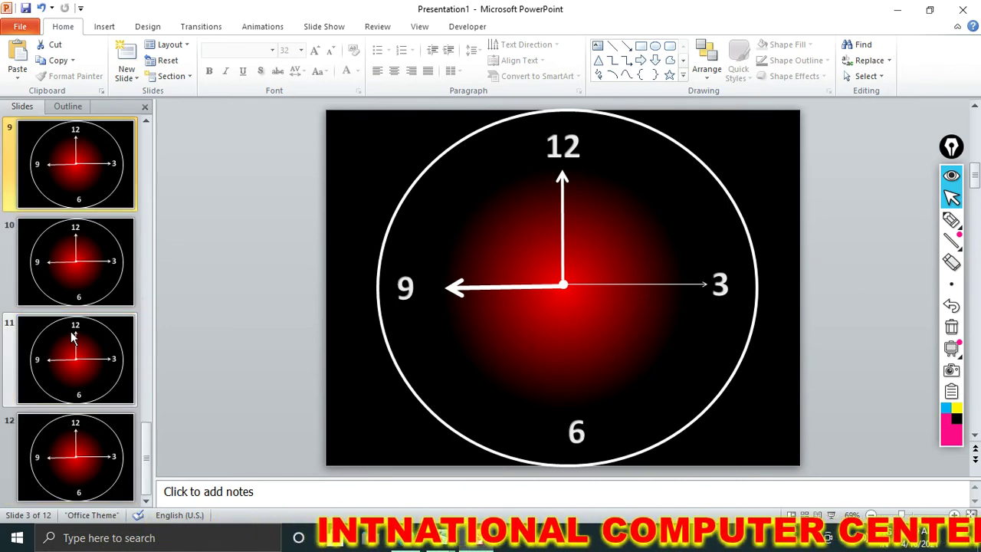
key("shift+Down")
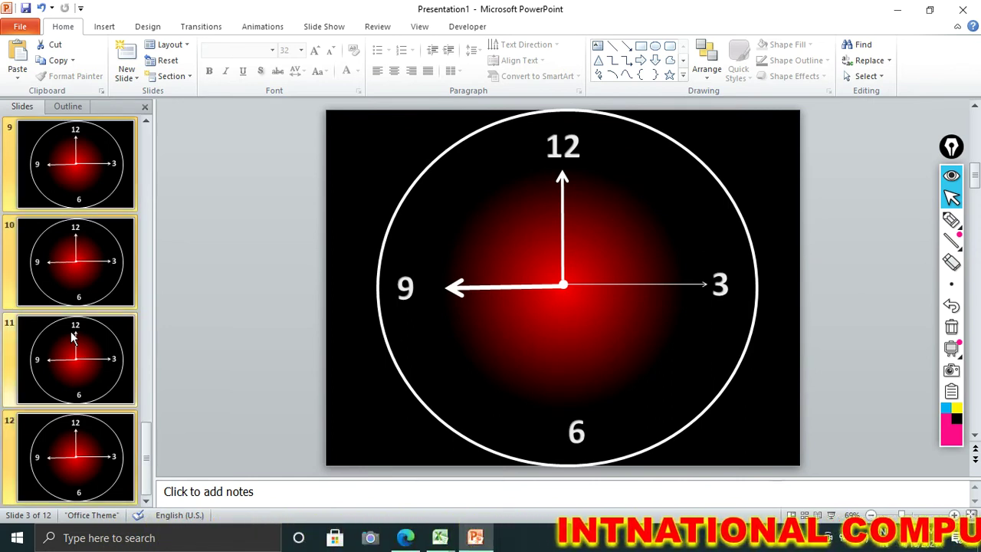
right_click(88, 436)
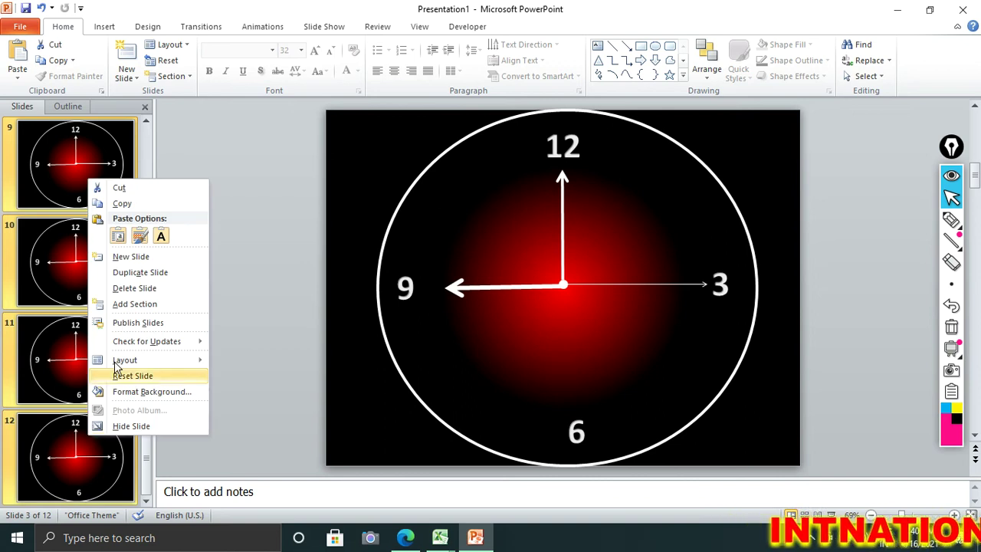
- Delete slides 3–12, then duplicate slide 2 as slide 3 and advance its three hands
left_click(129, 287)
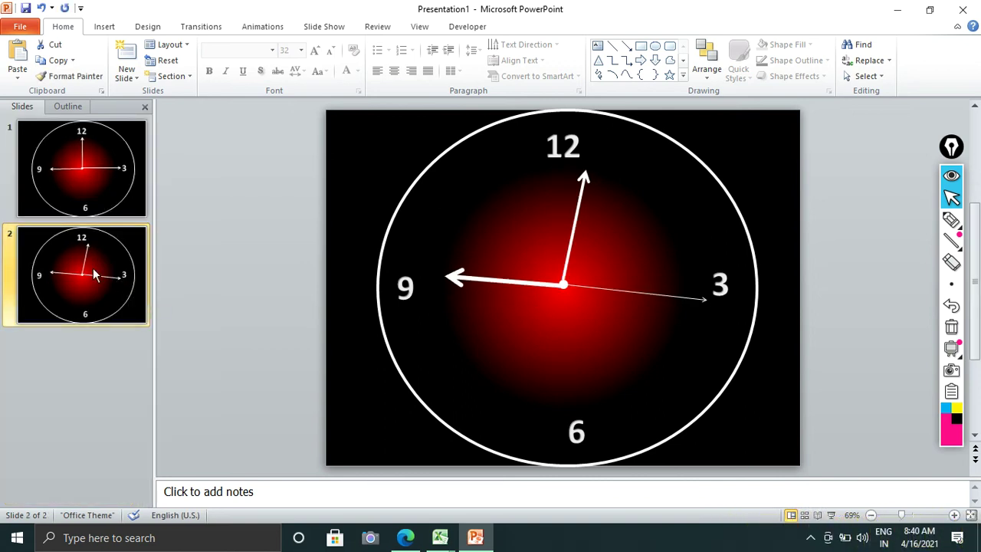
right_click(94, 275)
left_click(143, 104)
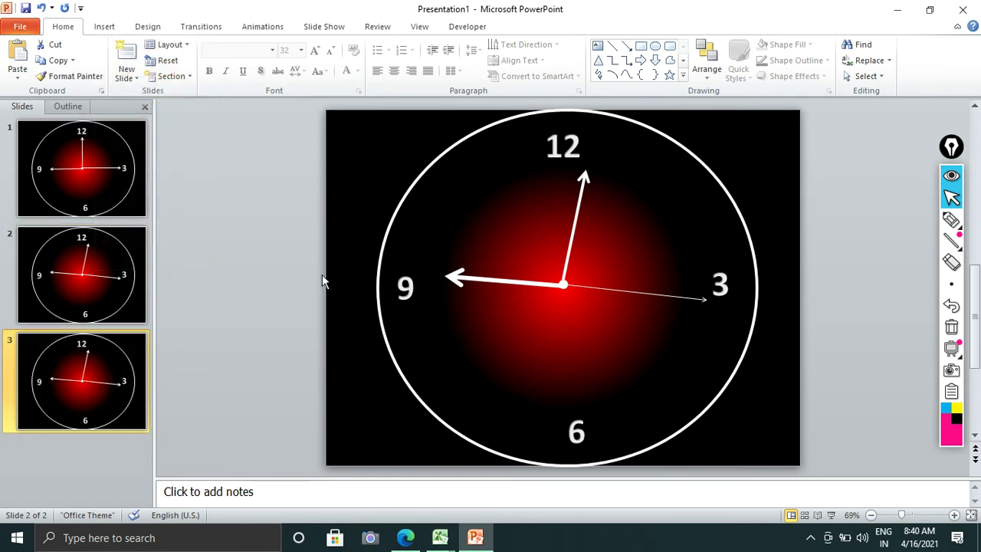
left_click(513, 280)
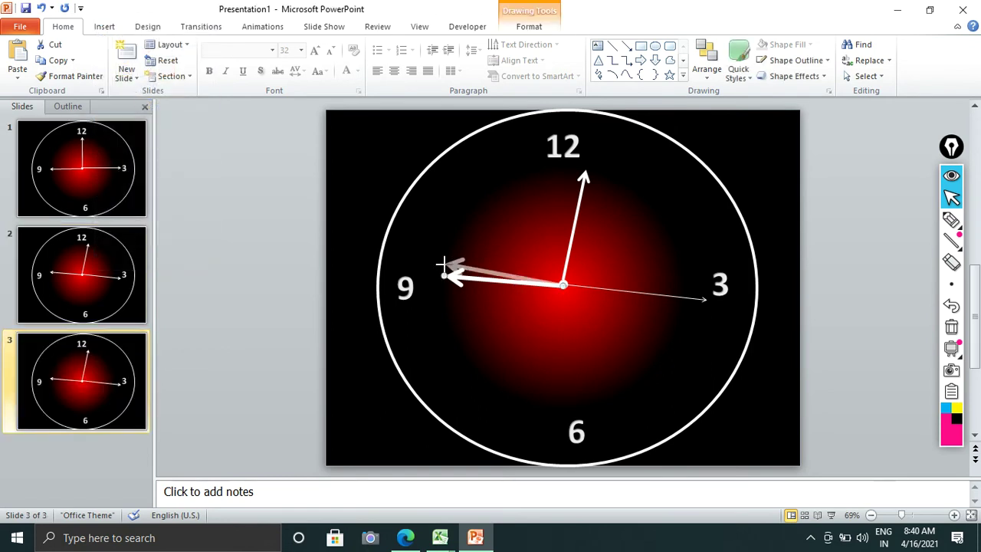
left_click_drag(443, 274, 445, 265)
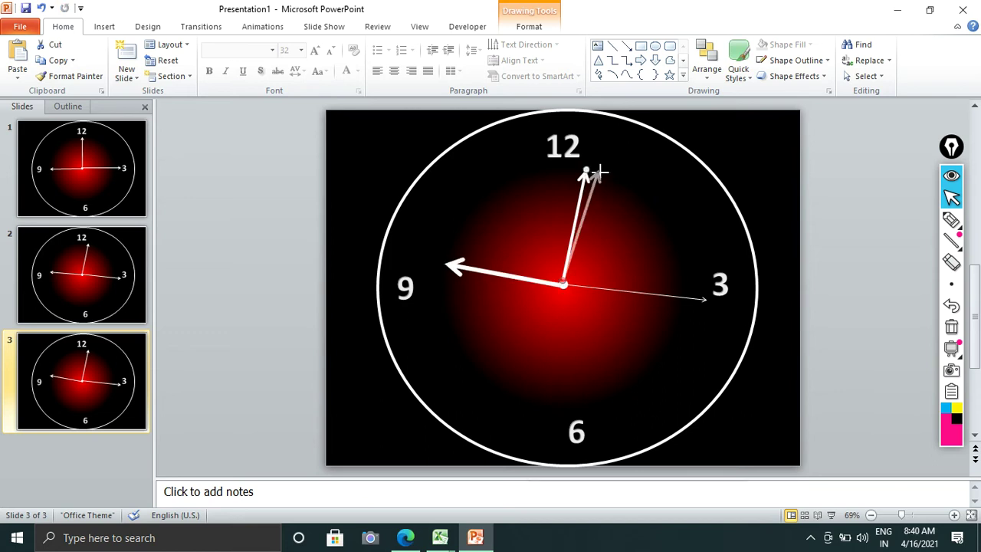
left_click_drag(584, 170, 596, 174)
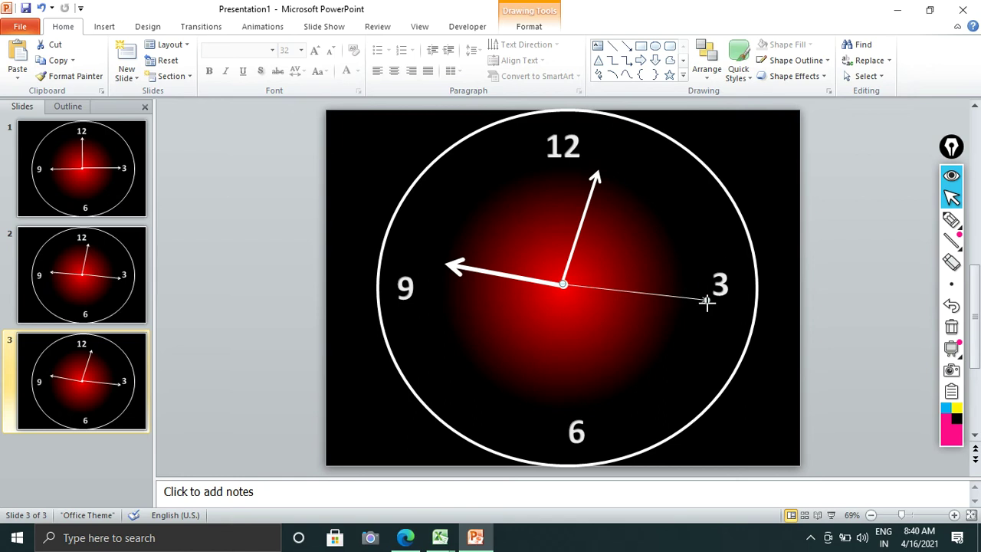
left_click_drag(705, 309, 705, 310)
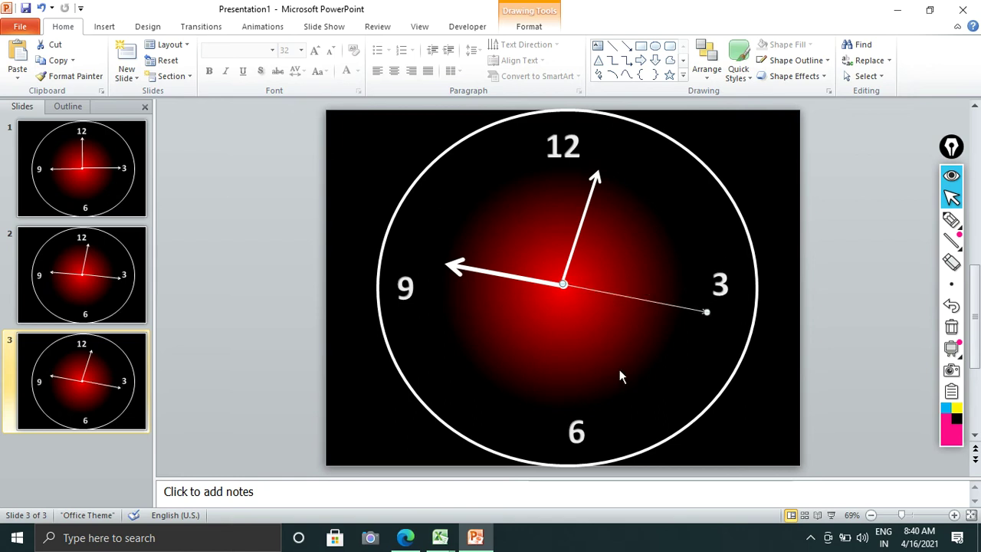
left_click(123, 383)
- Duplicate slide 3 as slide 4 and turn its hour, minute and second hands further
right_click(123, 383)
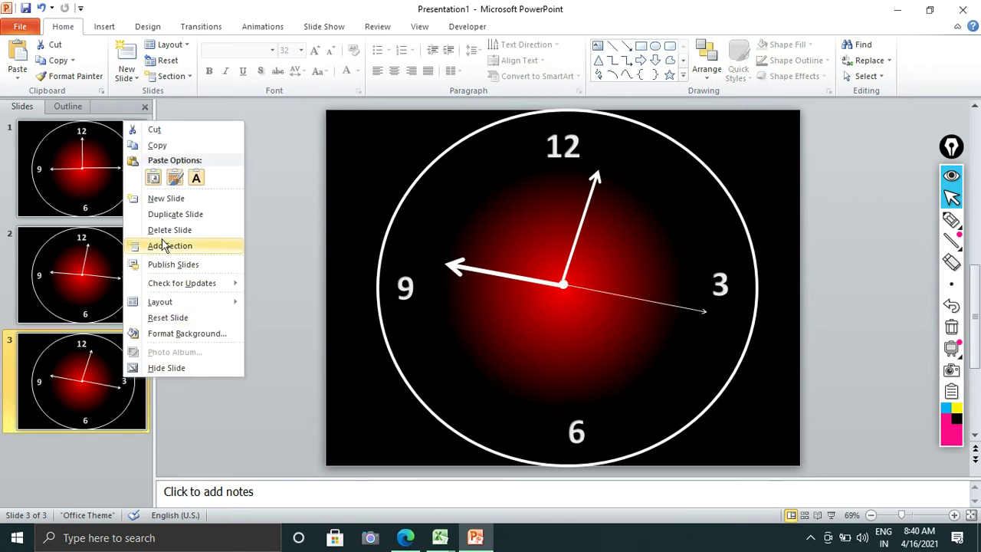
left_click(172, 217)
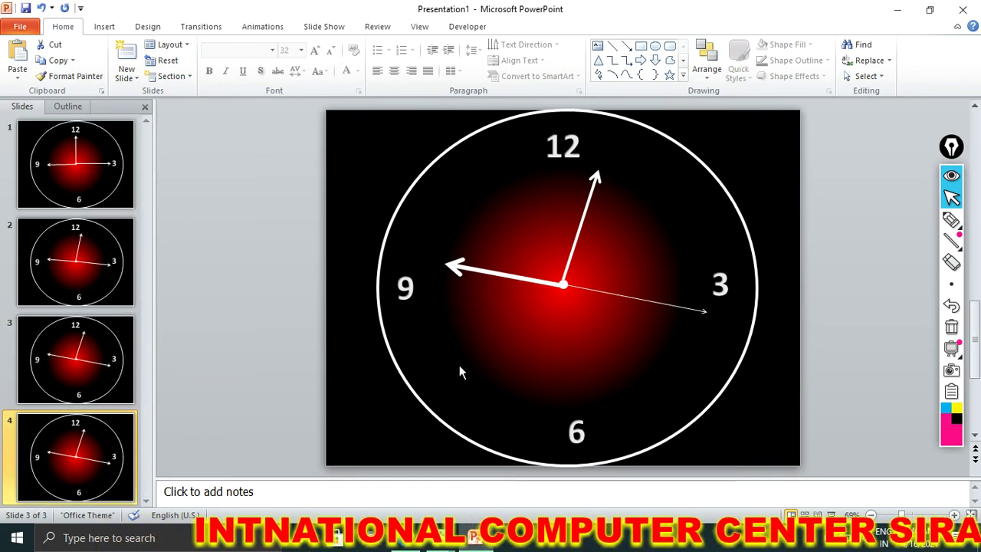
left_click(503, 273)
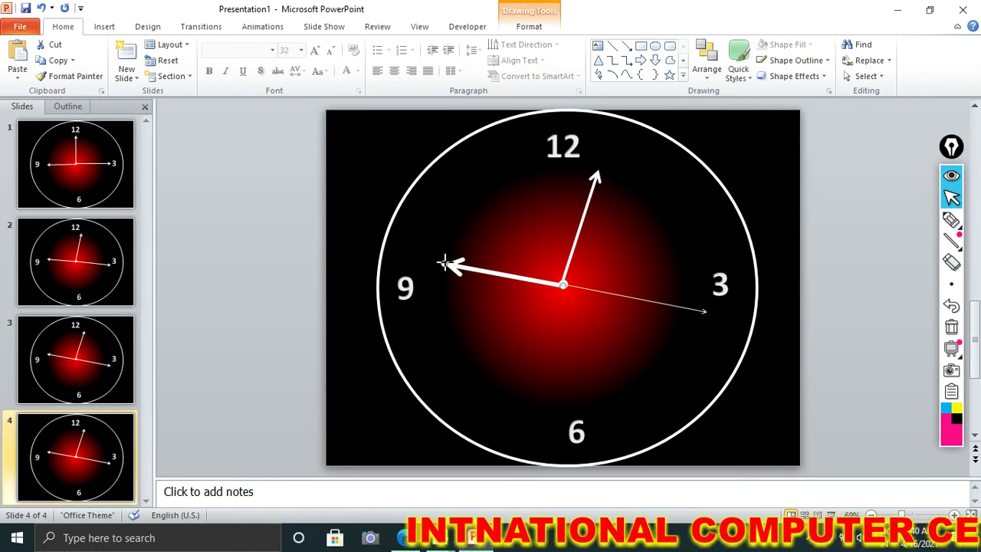
left_click_drag(445, 266, 454, 246)
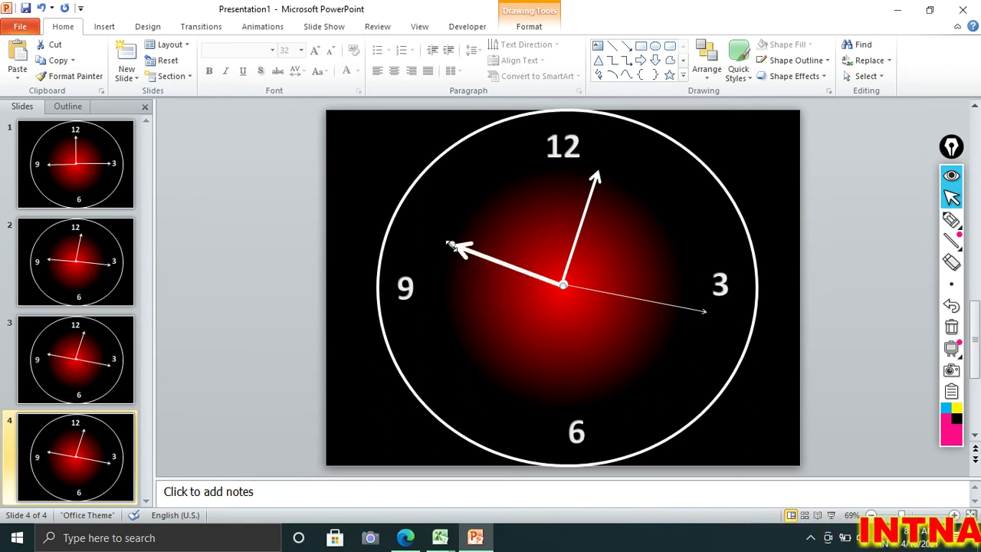
left_click(594, 184)
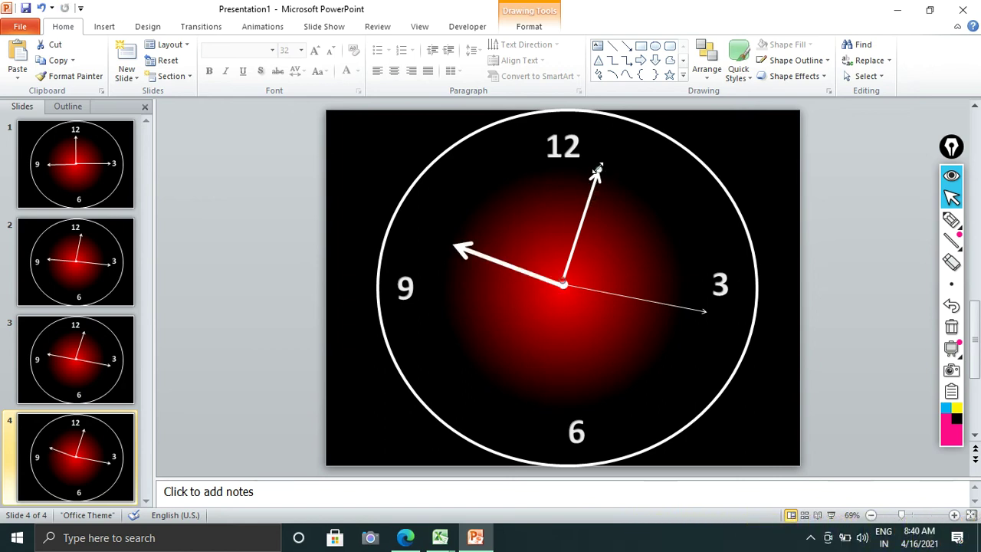
left_click_drag(602, 171, 614, 172)
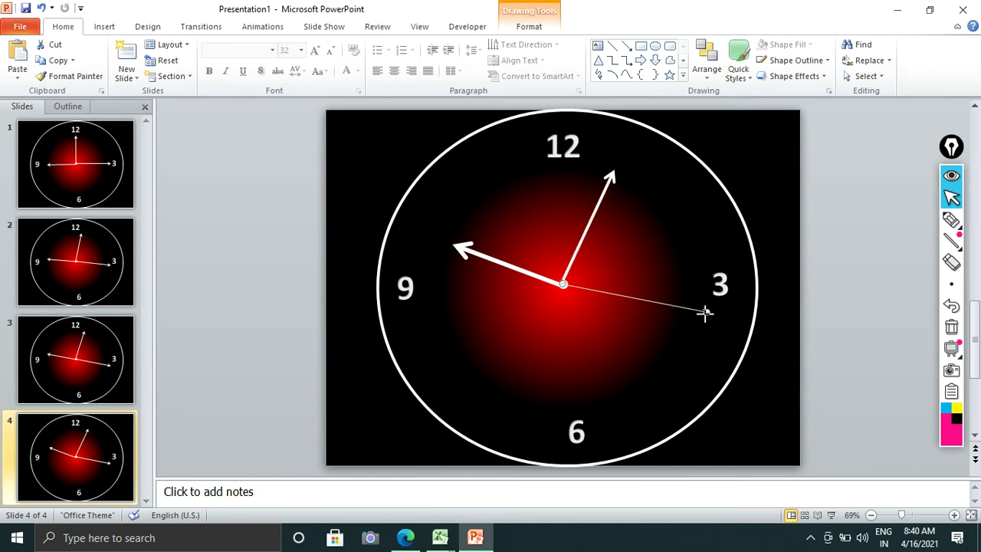
left_click_drag(705, 312, 698, 332)
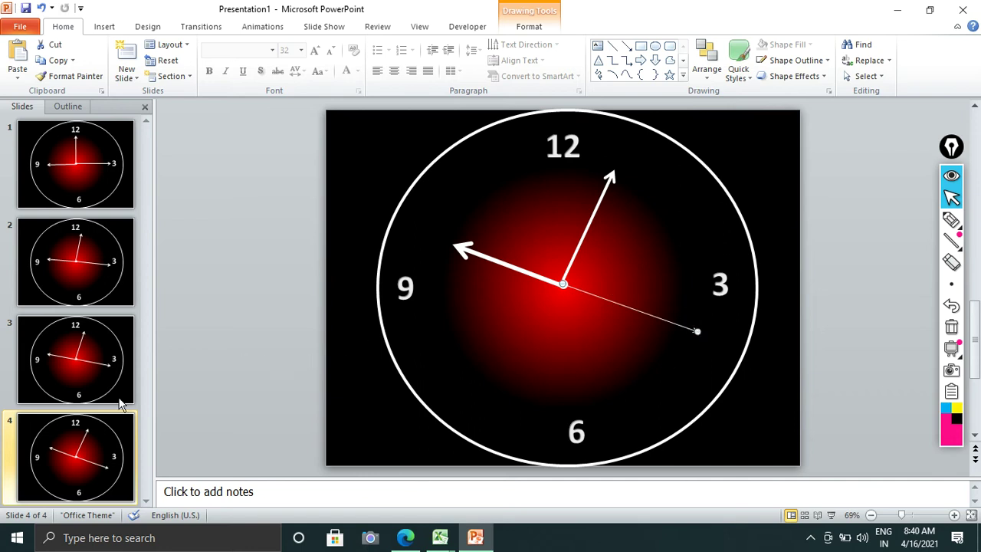
left_click(94, 457)
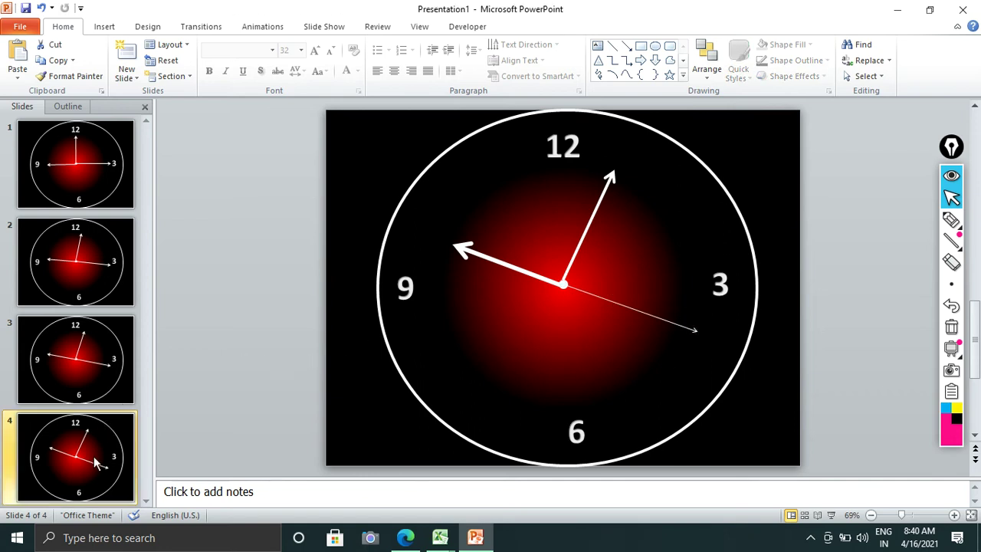
- Duplicate slide 4 as slide 5 and advance its hour, minute and second hands
key("ctrl+d")
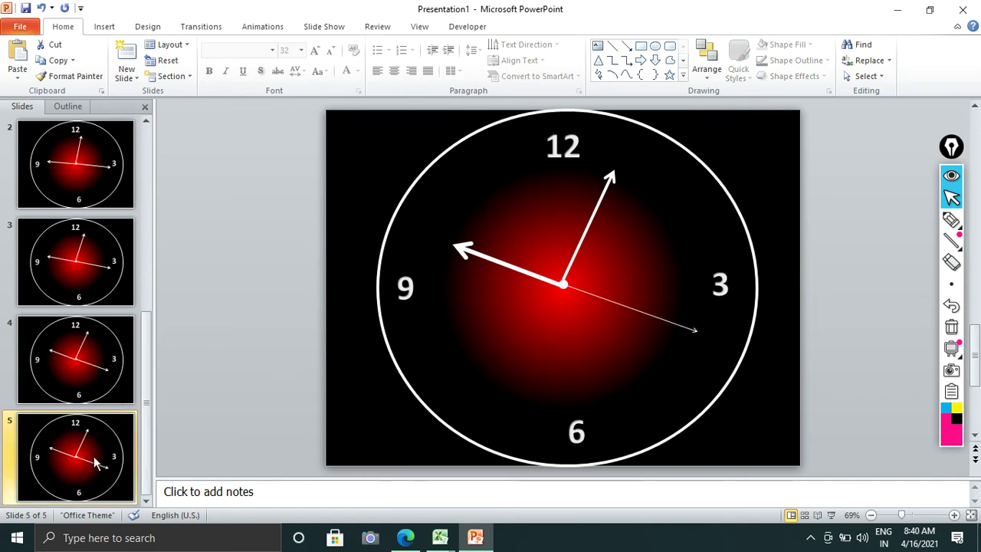
left_click(458, 246)
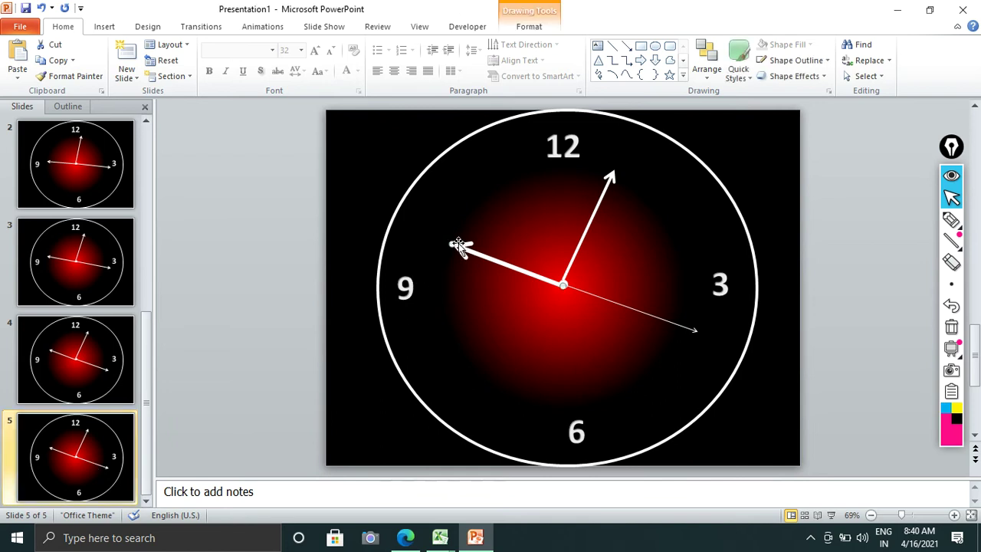
left_click_drag(456, 239, 459, 234)
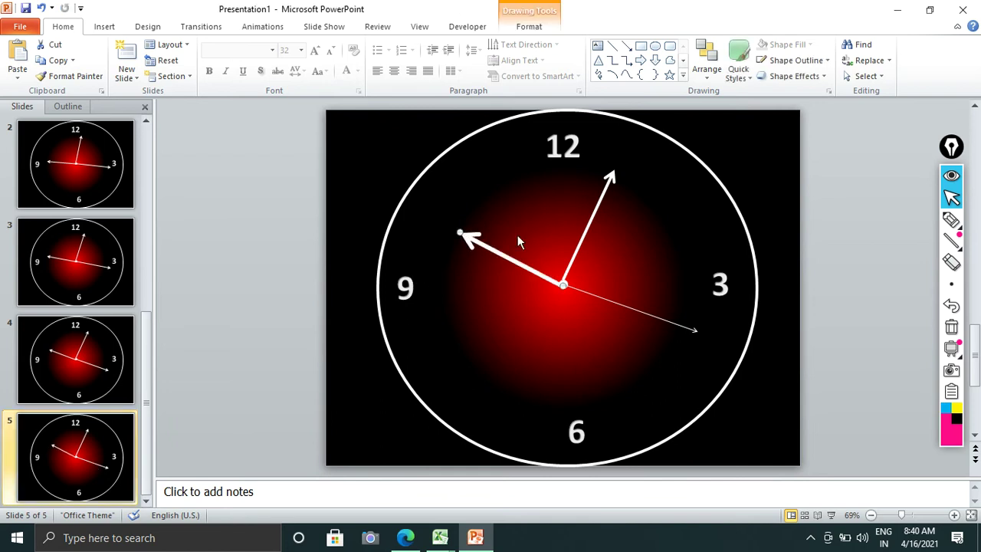
left_click(606, 187)
left_click_drag(611, 174, 626, 183)
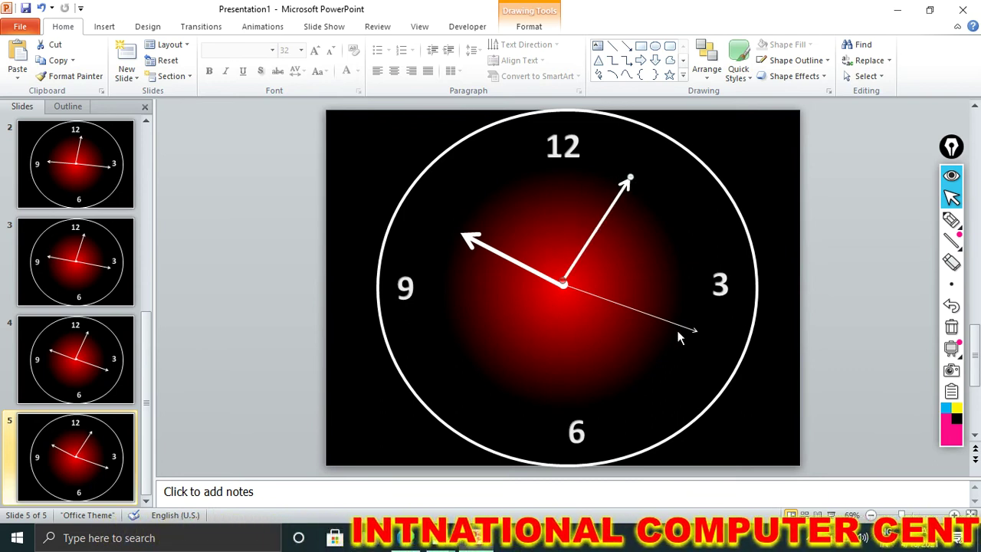
left_click(683, 329)
left_click_drag(697, 331, 689, 342)
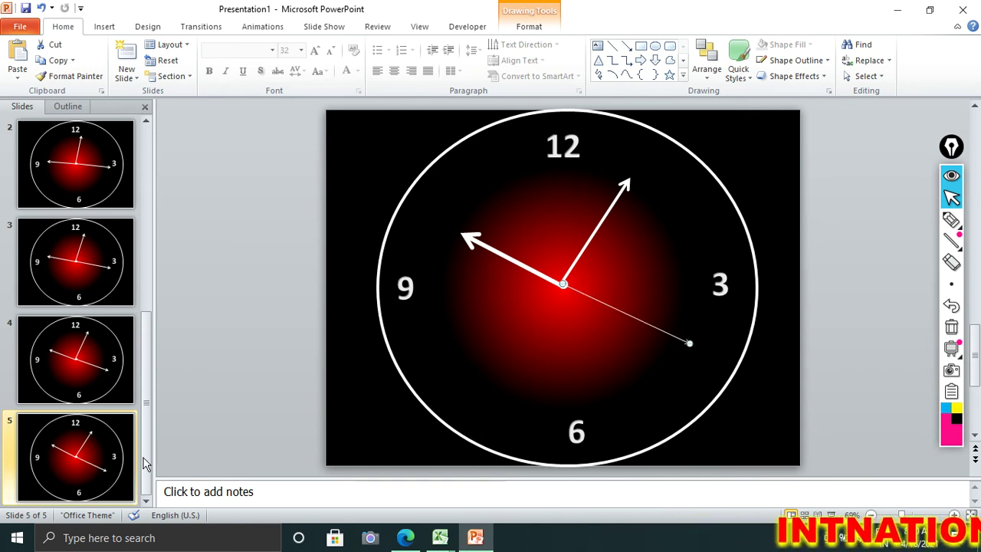
left_click(110, 469)
- Duplicate slide 5 as slide 6 and turn each of its hands further clockwise
key("ctrl+d")
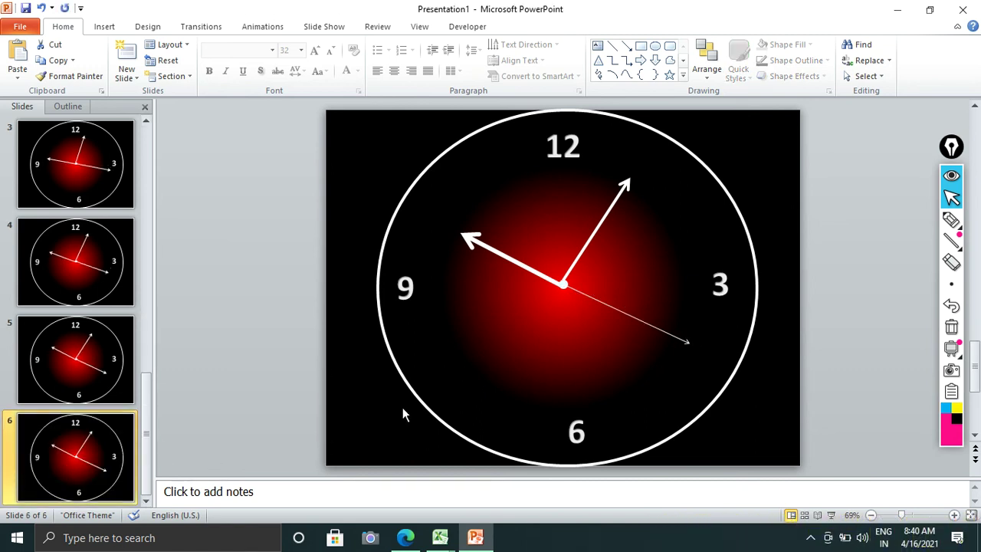
left_click(467, 241)
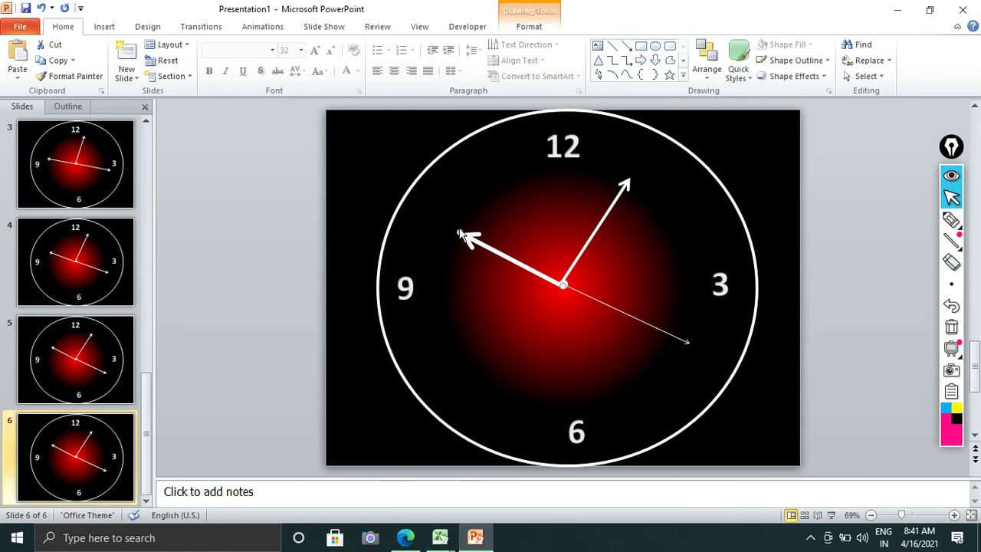
left_click_drag(458, 230, 472, 212)
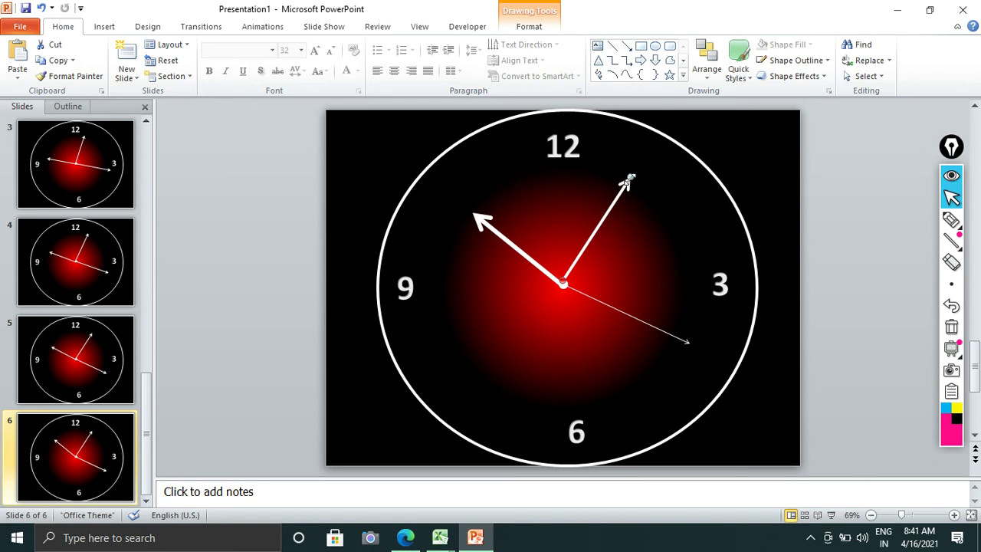
left_click_drag(628, 180, 646, 190)
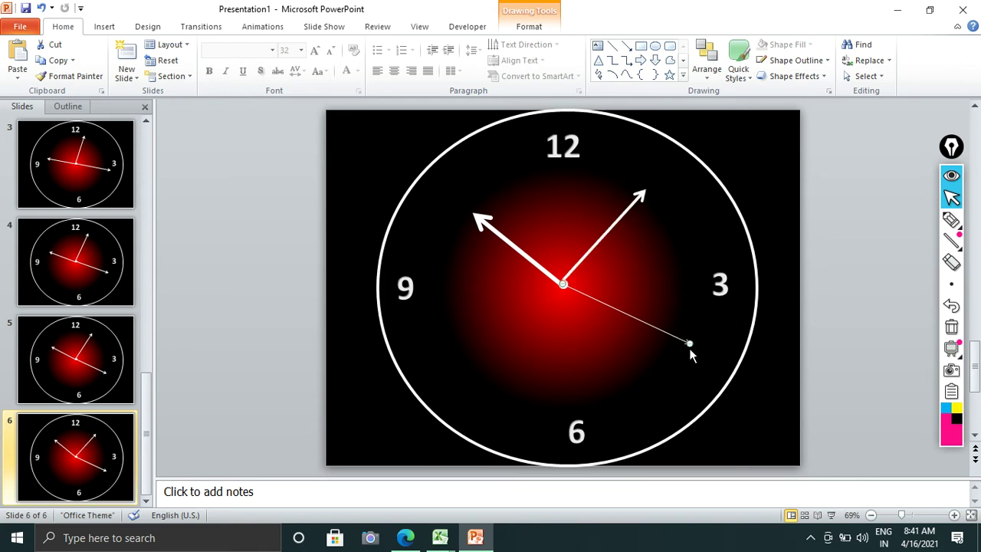
left_click_drag(689, 348, 681, 355)
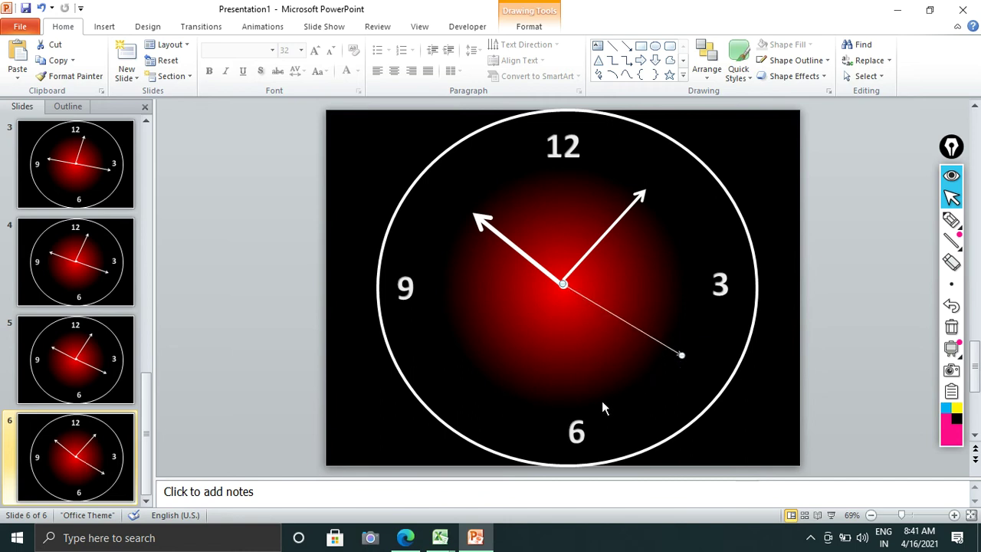
left_click(55, 441)
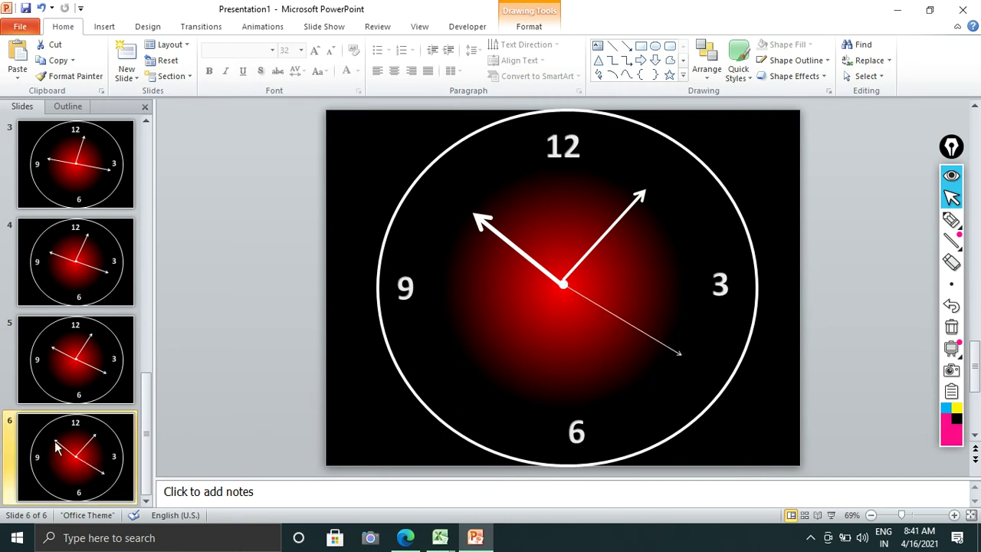
- Duplicate slide 6 as slide 7 and swing its two longer hands further around
key("ctrl+d")
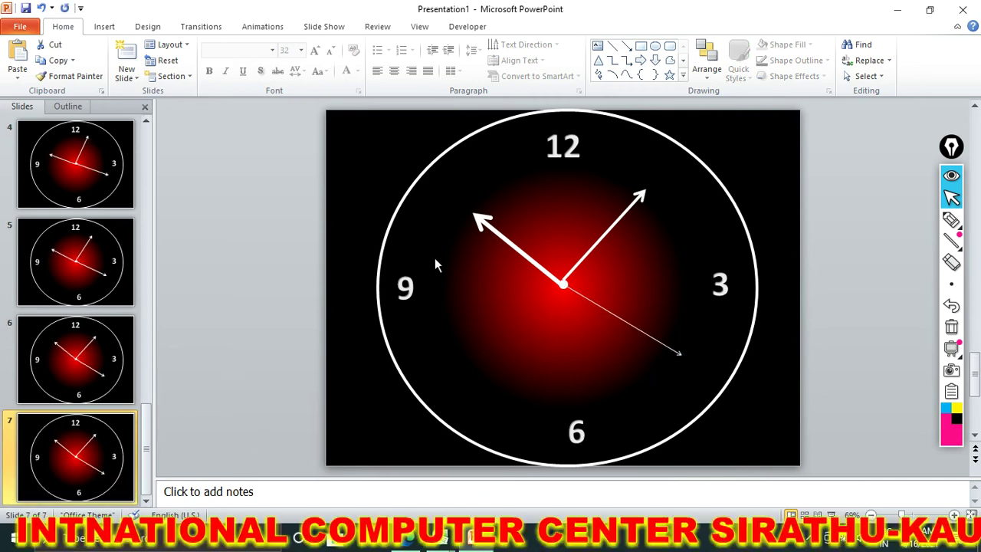
left_click(474, 215)
left_click_drag(471, 211, 489, 195)
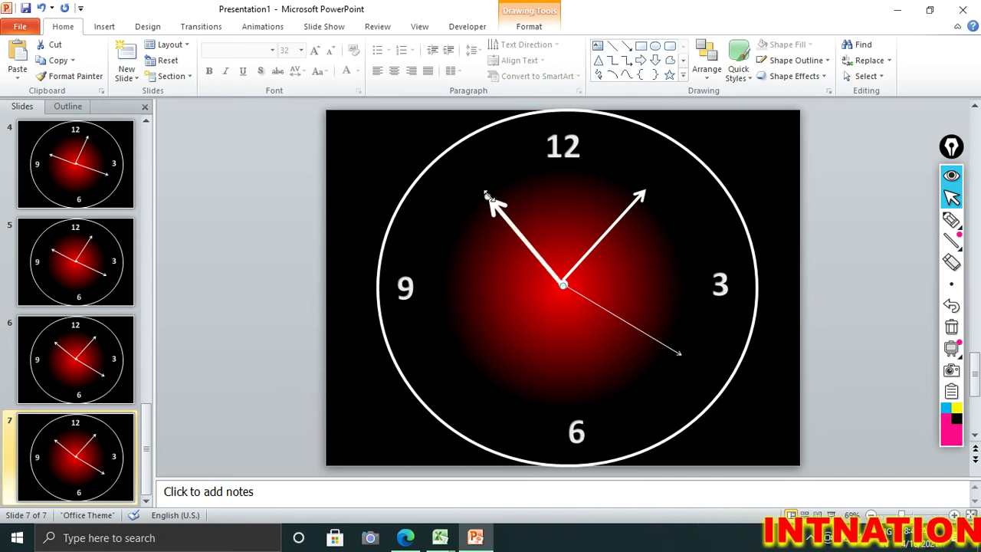
left_click(640, 194)
left_click_drag(646, 192, 651, 206)
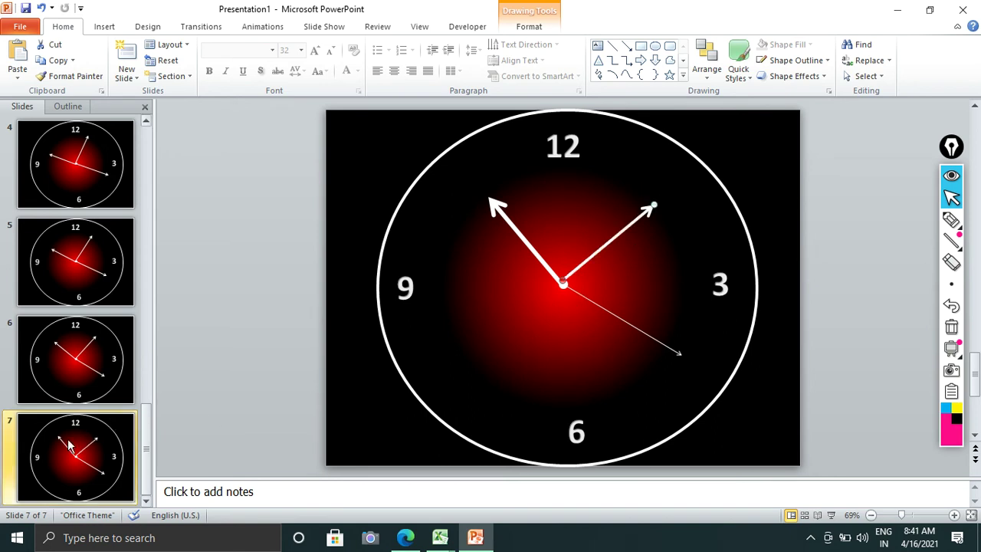
left_click(75, 470)
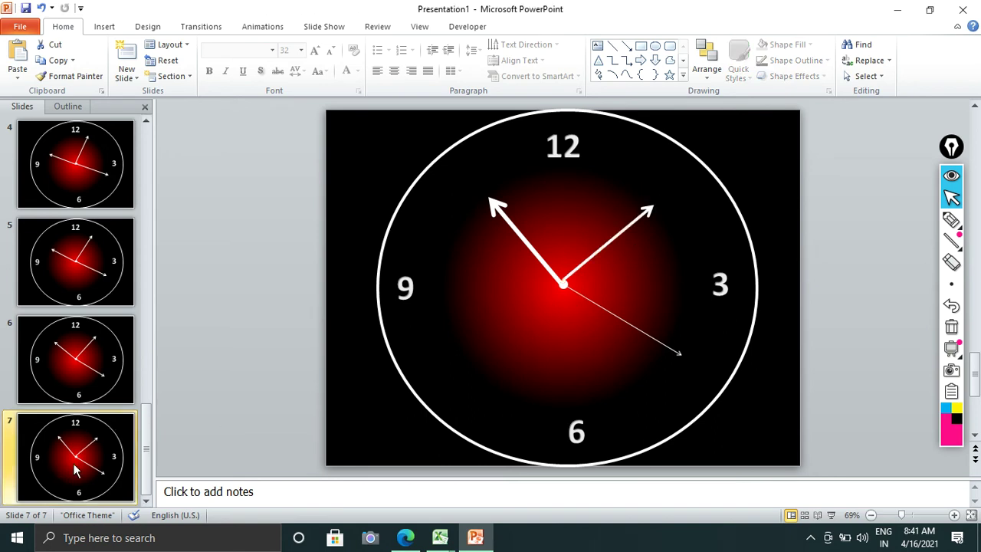
- Duplicate slide 7 as slide 8, advancing all three hands and removing a stray hand copy
key("ctrl+d")
left_click(494, 203)
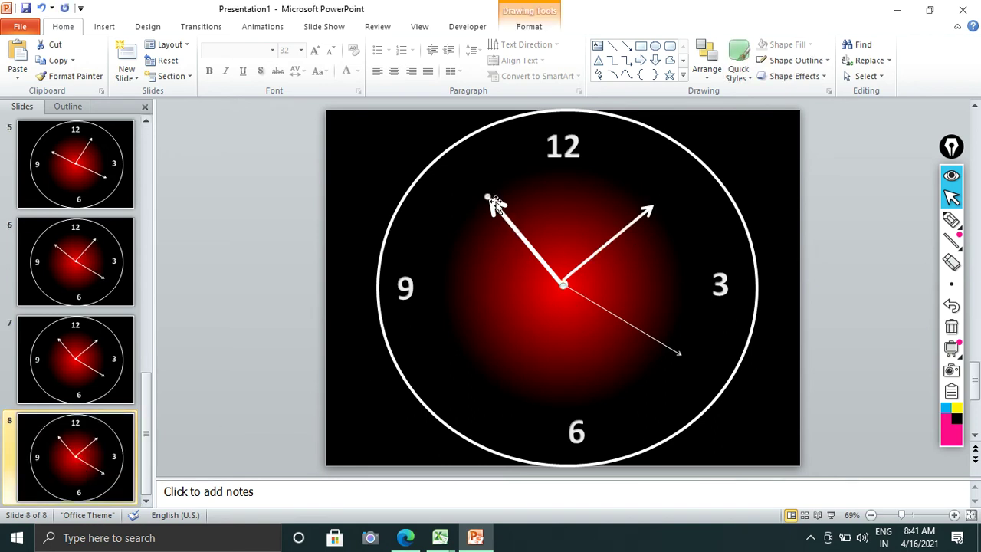
left_click_drag(486, 196, 507, 185)
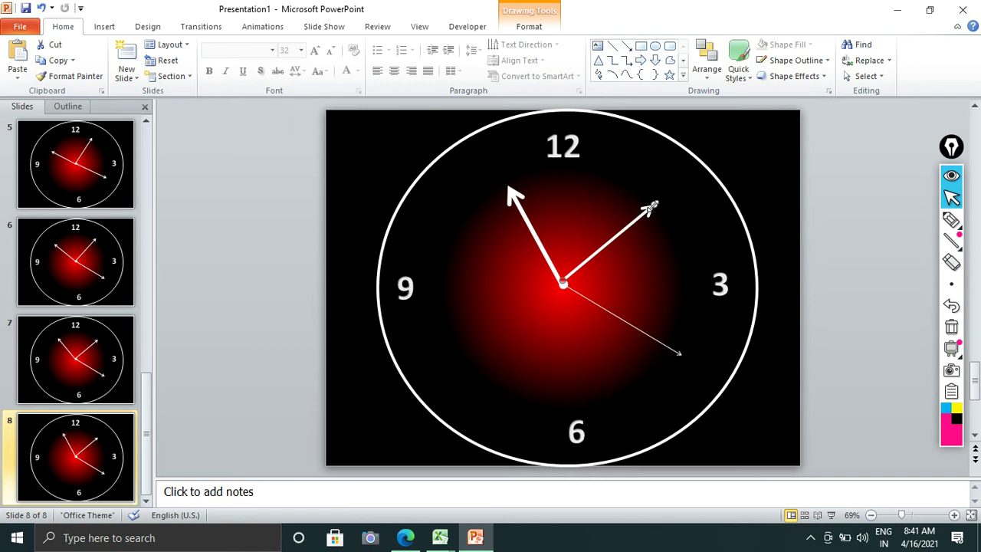
left_click_drag(652, 206, 662, 218)
left_click(678, 354)
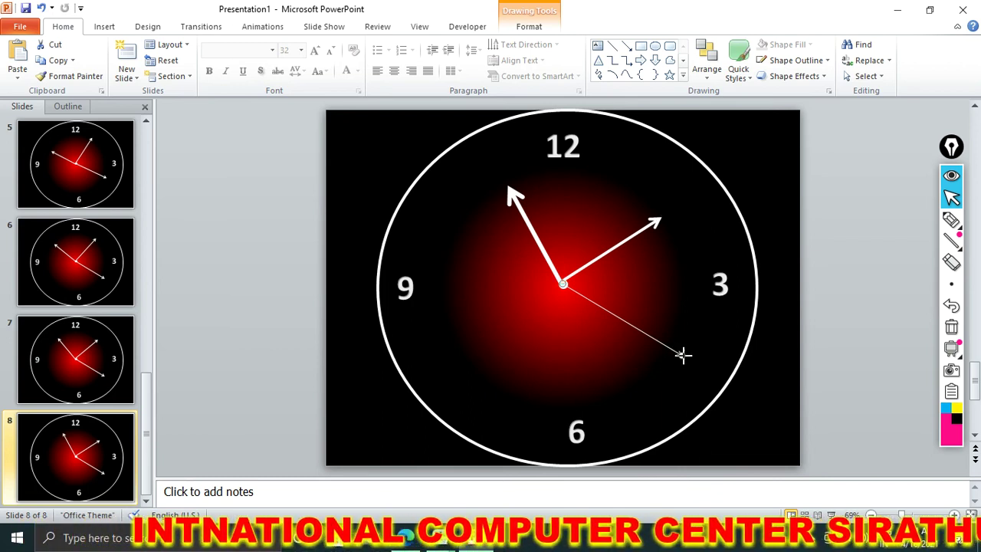
left_click_drag(681, 355, 673, 365)
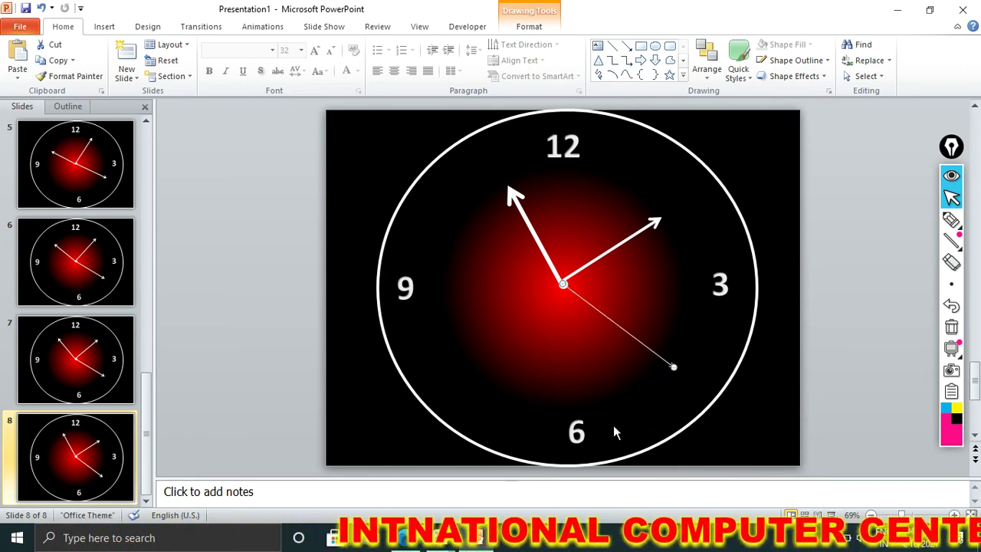
key("ctrl+d")
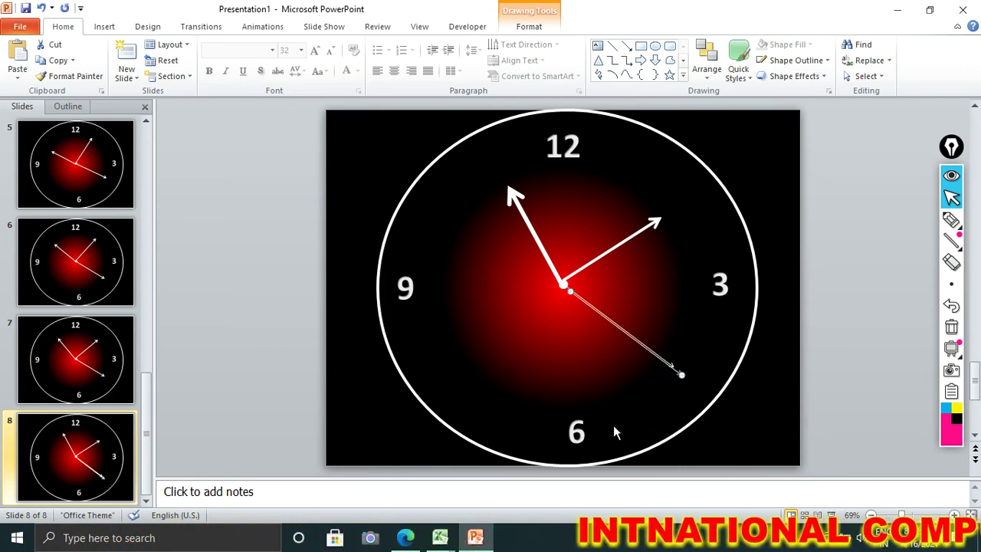
key("Delete")
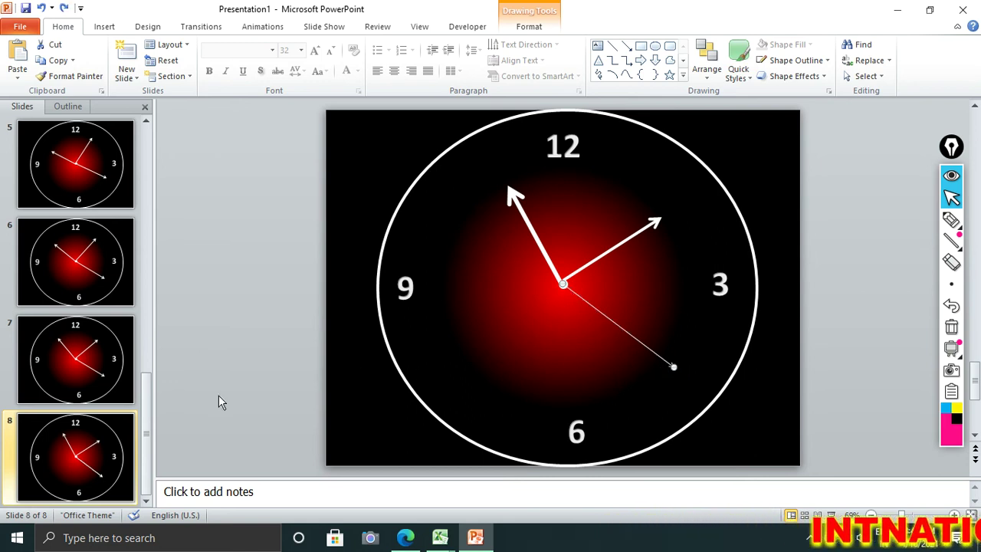
left_click(92, 466)
- Duplicate slide 8 as slide 9, moving the minute hand toward 12 and hour hand toward 2
key("ctrl+d")
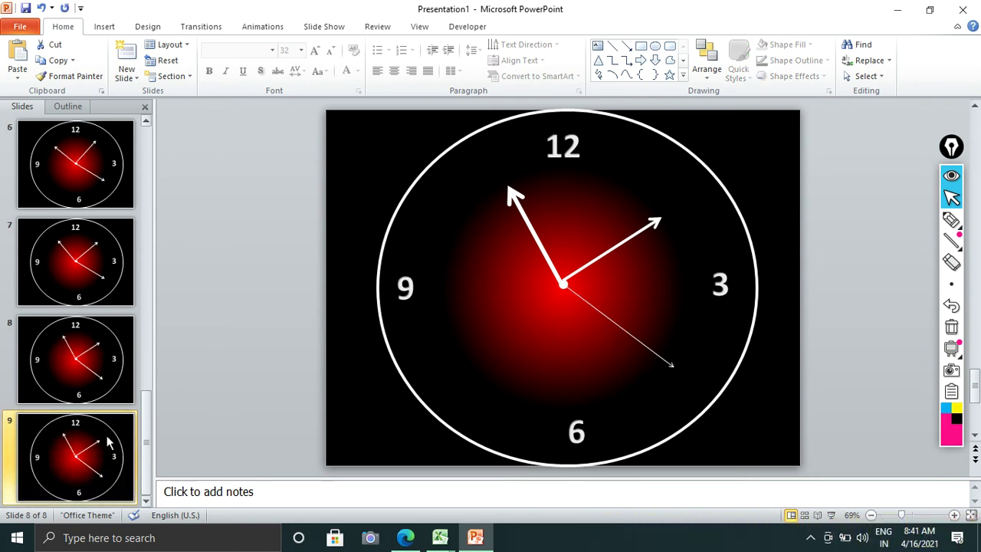
left_click(527, 217)
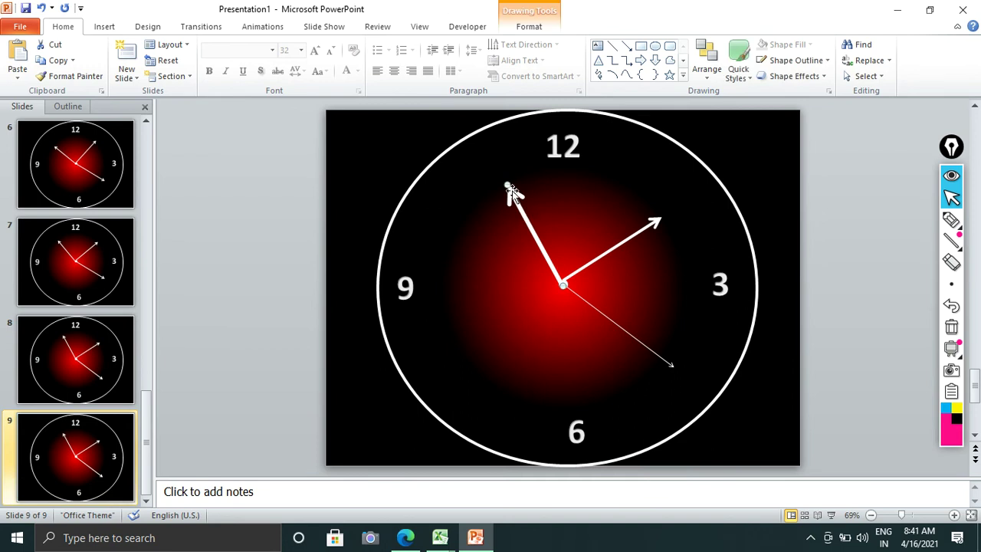
left_click_drag(509, 184, 522, 178)
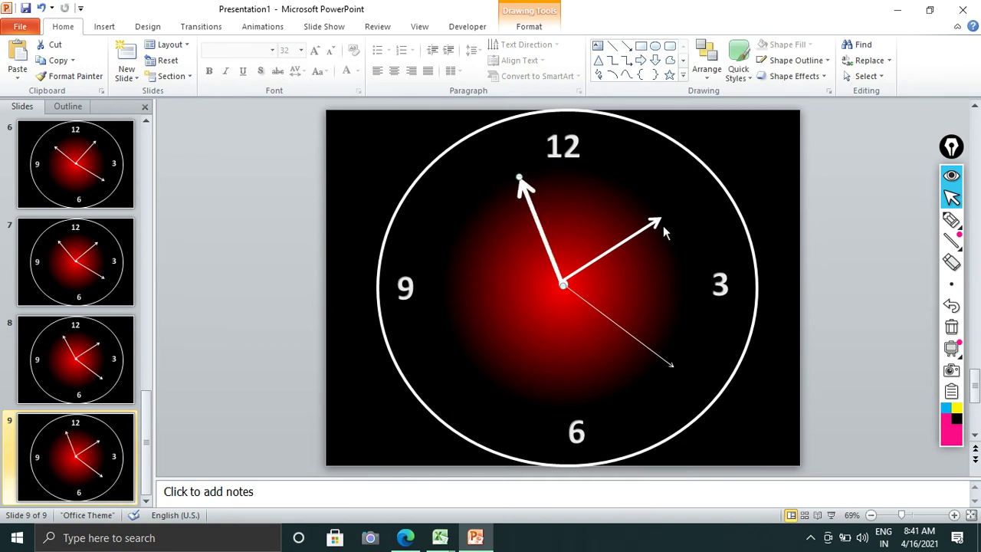
left_click_drag(661, 219, 673, 232)
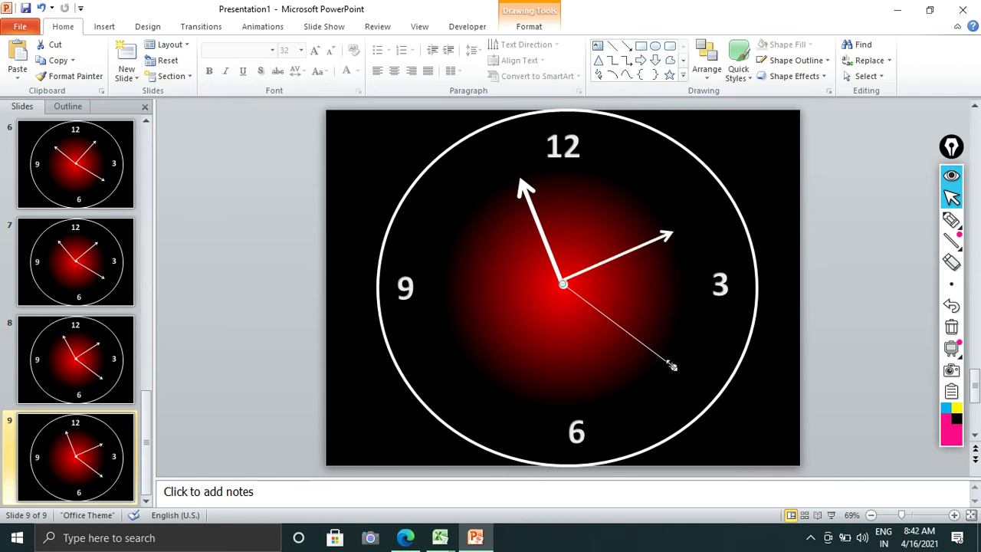
left_click_drag(672, 366, 654, 374)
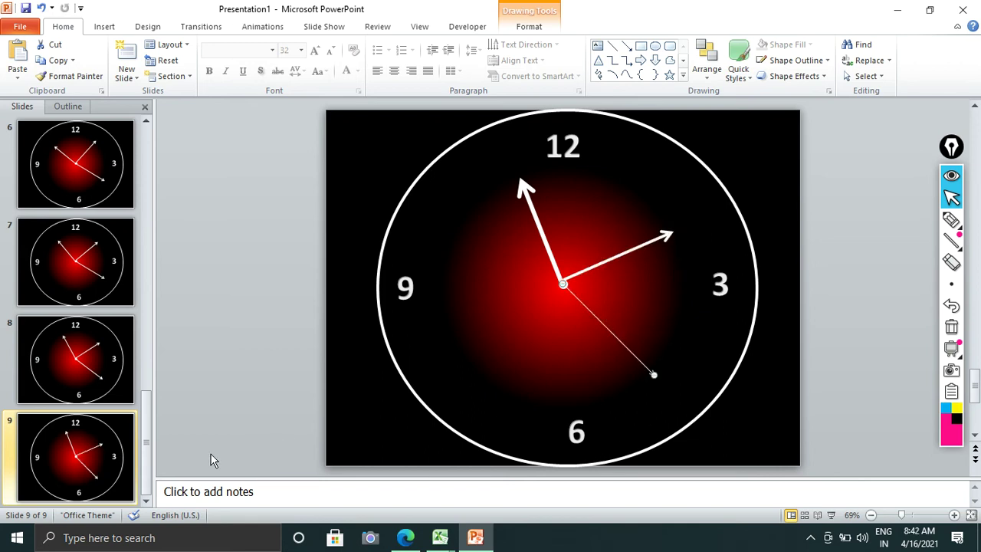
left_click(119, 452)
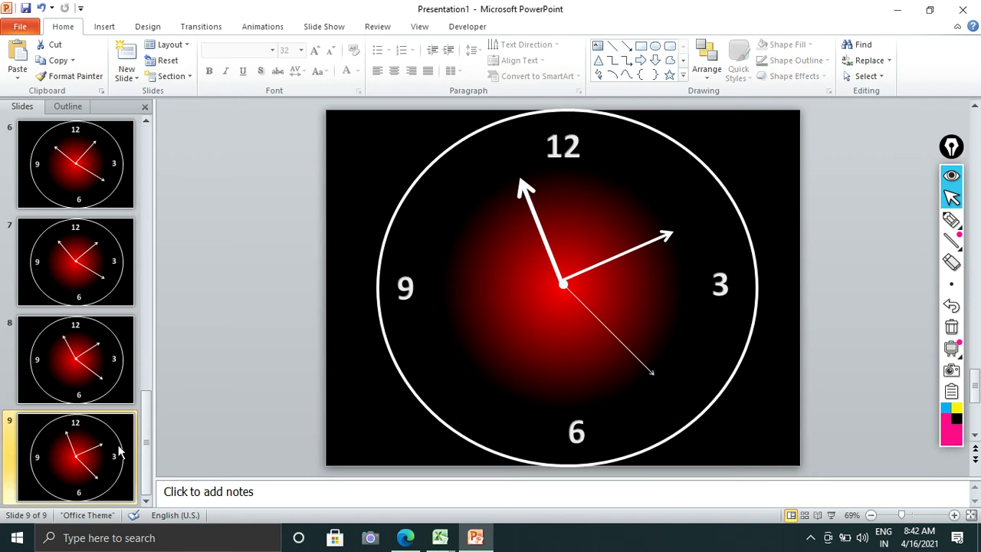
- Duplicate slide 9 as slide 10, bringing the minute hand below 12 and hour hand toward 3
key("ctrl+d")
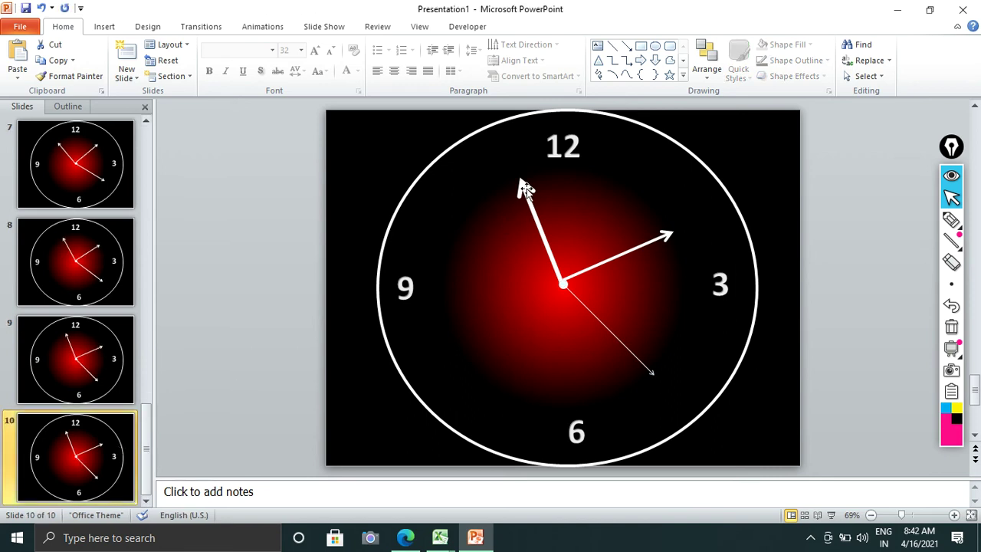
left_click(520, 181)
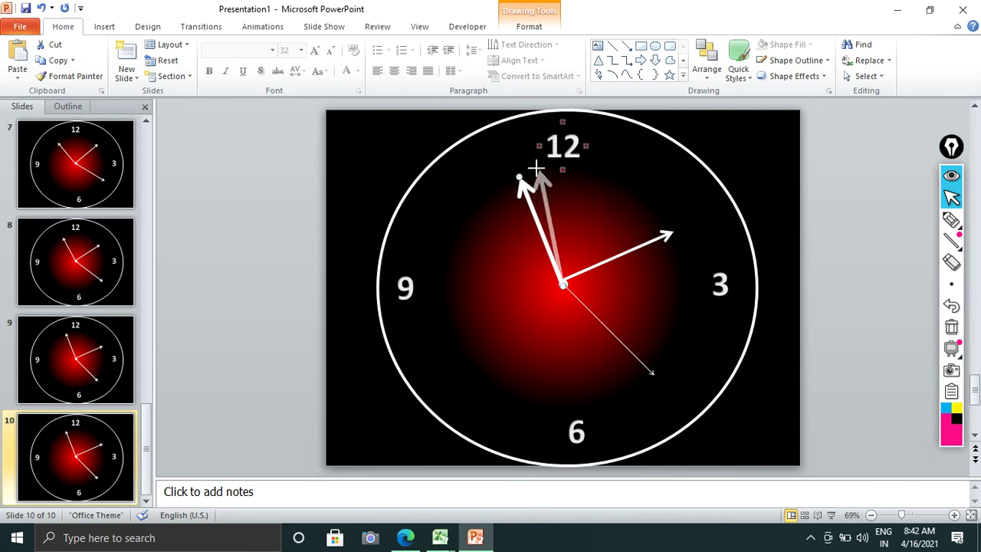
left_click_drag(520, 177, 541, 172)
left_click(672, 236)
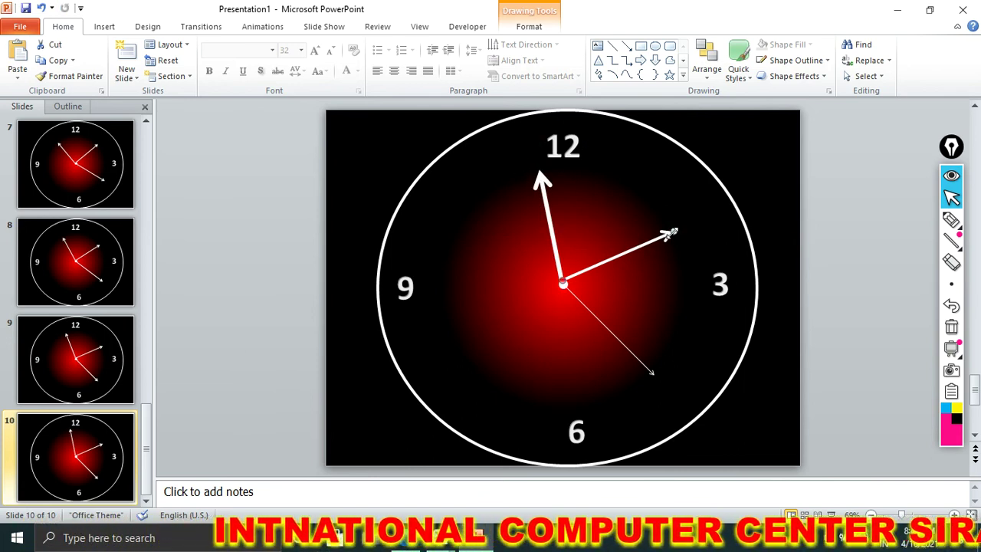
left_click_drag(672, 241, 678, 245)
left_click(652, 373)
left_click_drag(653, 373, 642, 382)
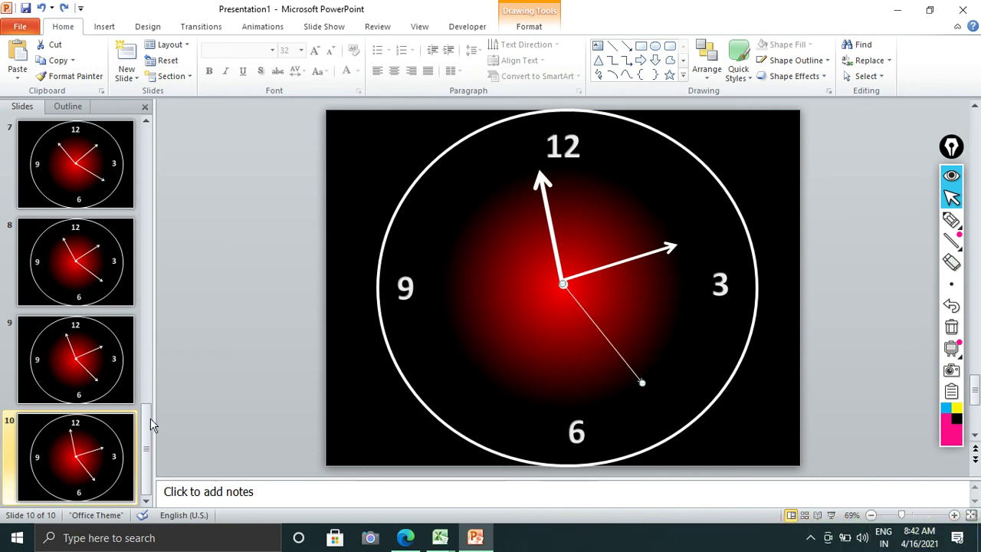
left_click(113, 458)
- Duplicate slide 10 as slide 11 and move its hands: minute near 12, hour almost at 3, second toward 5
key("ctrl+d")
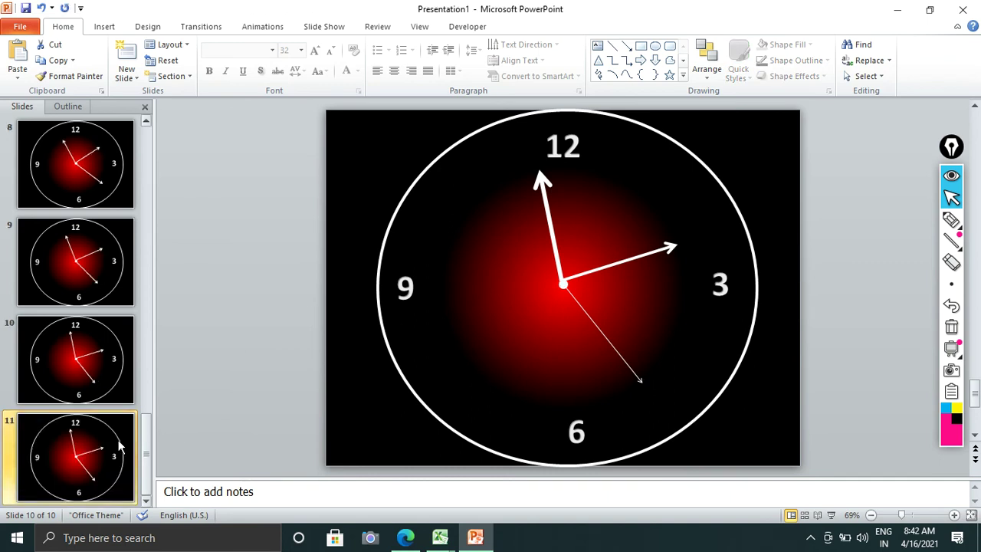
left_click(548, 181)
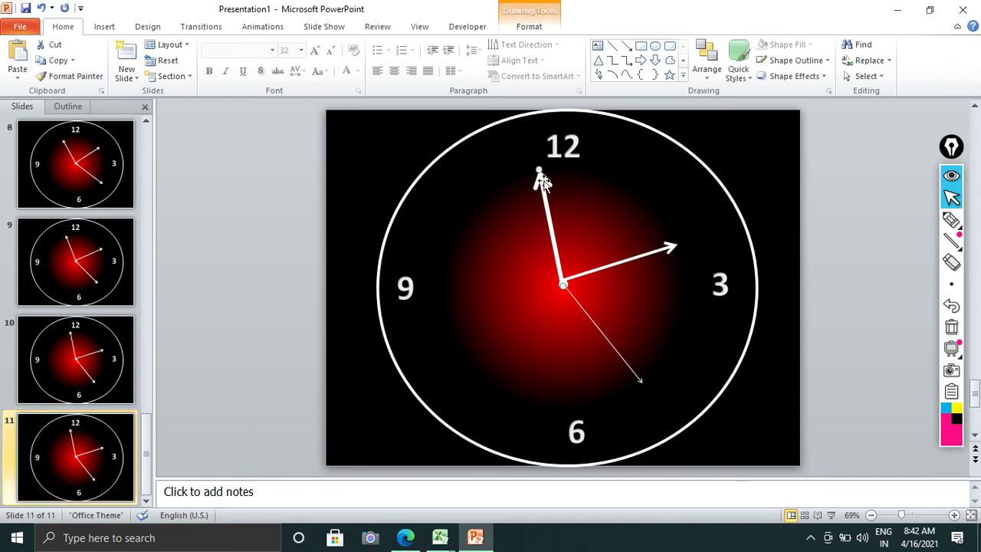
left_click_drag(541, 168, 551, 169)
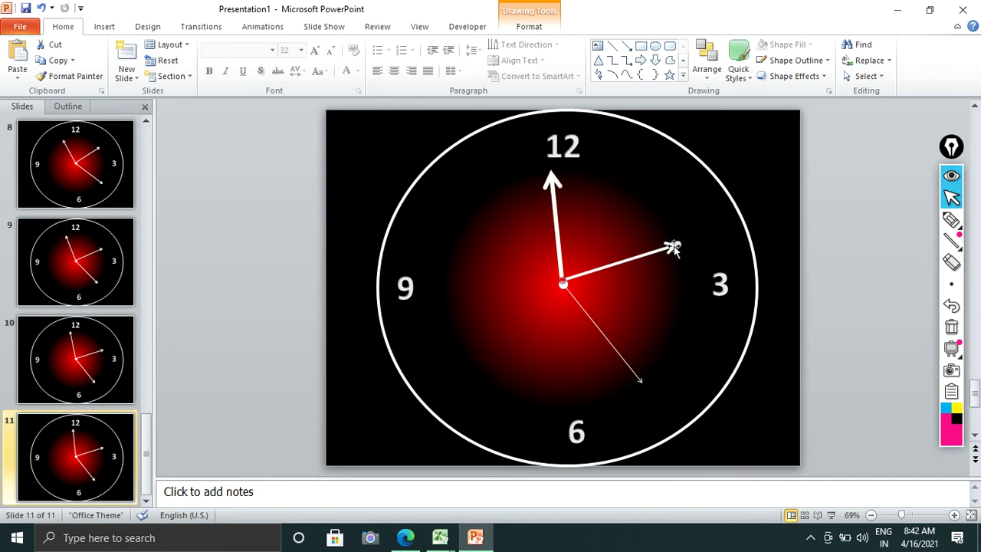
left_click_drag(675, 246, 677, 269)
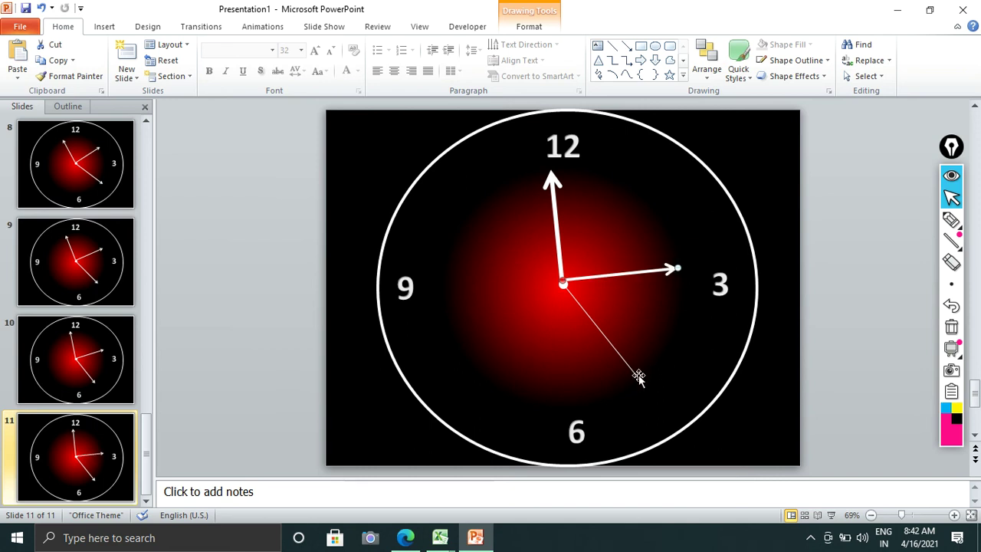
left_click_drag(624, 388, 623, 388)
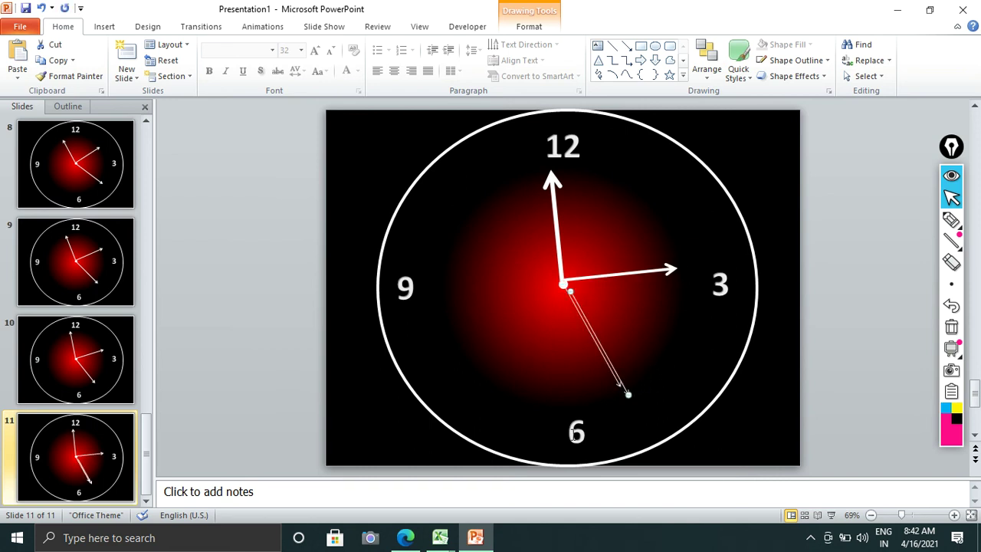
- Duplicate slide 11 as slide 12, with the minute hand on 12, second toward 6 and hour at 3
left_click(90, 457)
key("ctrl+d")
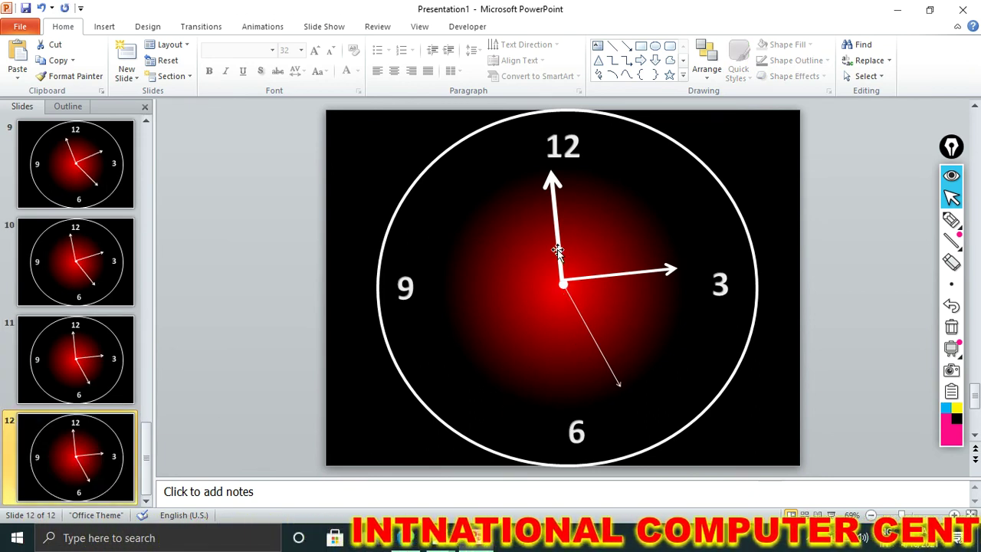
left_click(553, 208)
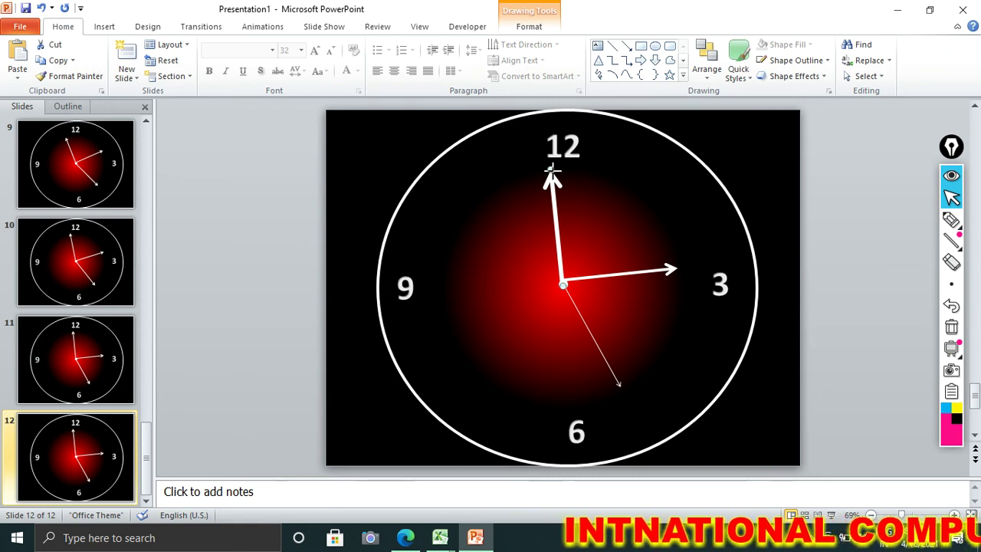
left_click_drag(551, 173, 557, 178)
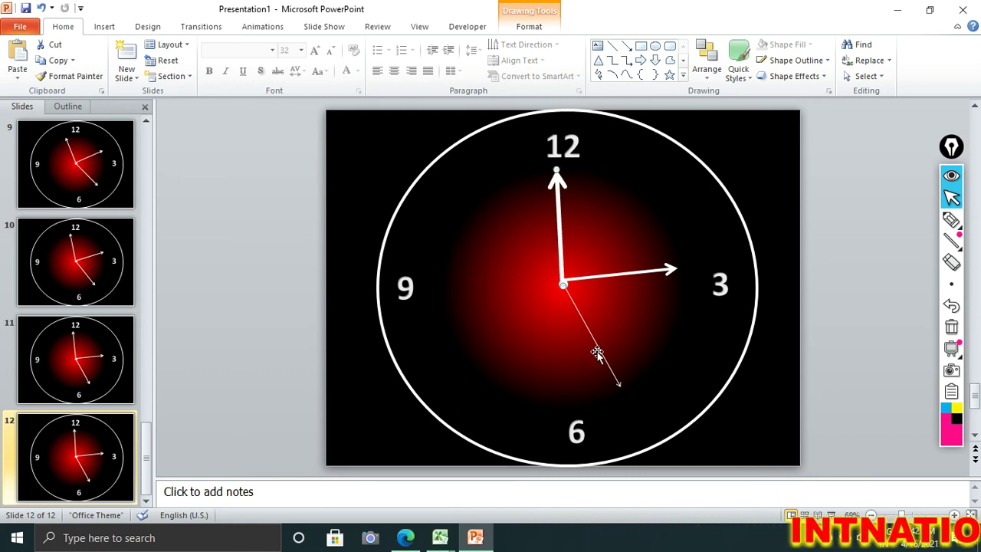
left_click_drag(617, 386, 599, 397)
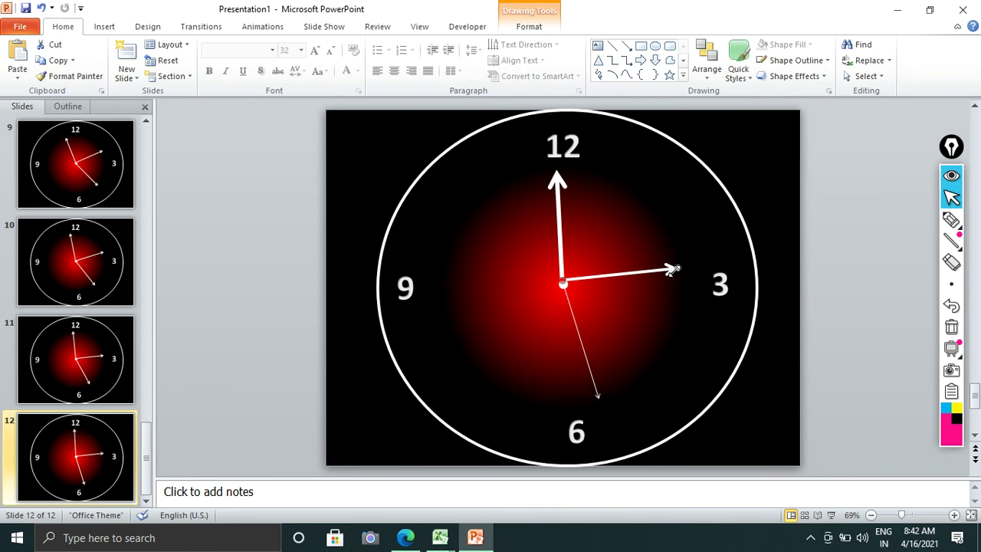
left_click_drag(678, 268, 677, 280)
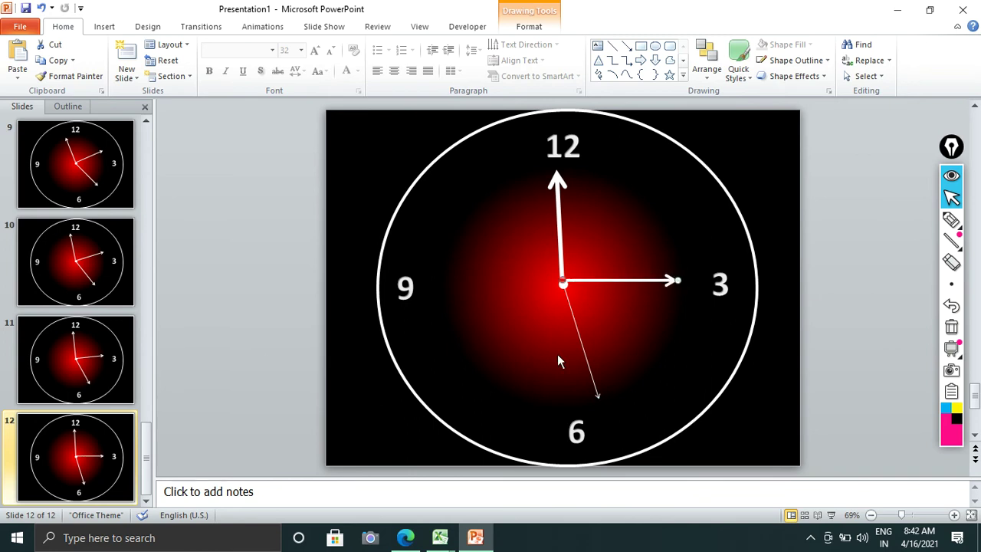
left_click(116, 454)
- Duplicate slide 12 as slide 13 and set the hands to exactly 3:00, second hand at 6
key("ctrl+d")
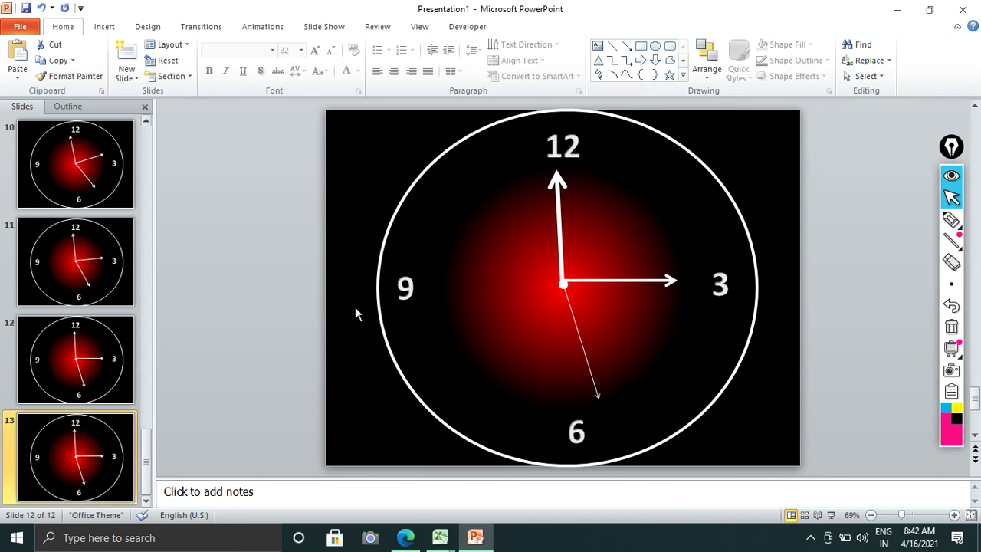
left_click(553, 181)
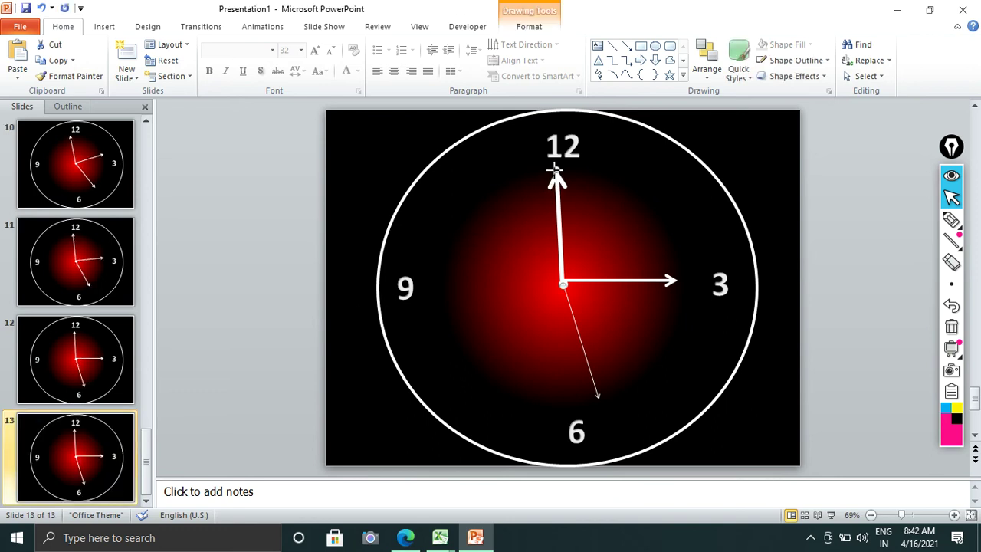
left_click_drag(555, 169, 560, 172)
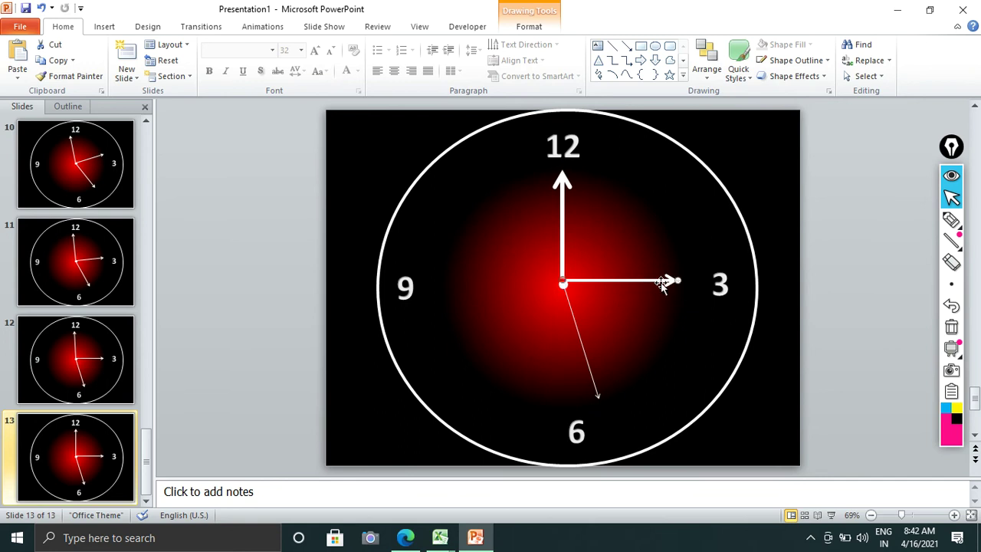
left_click_drag(677, 282, 678, 284)
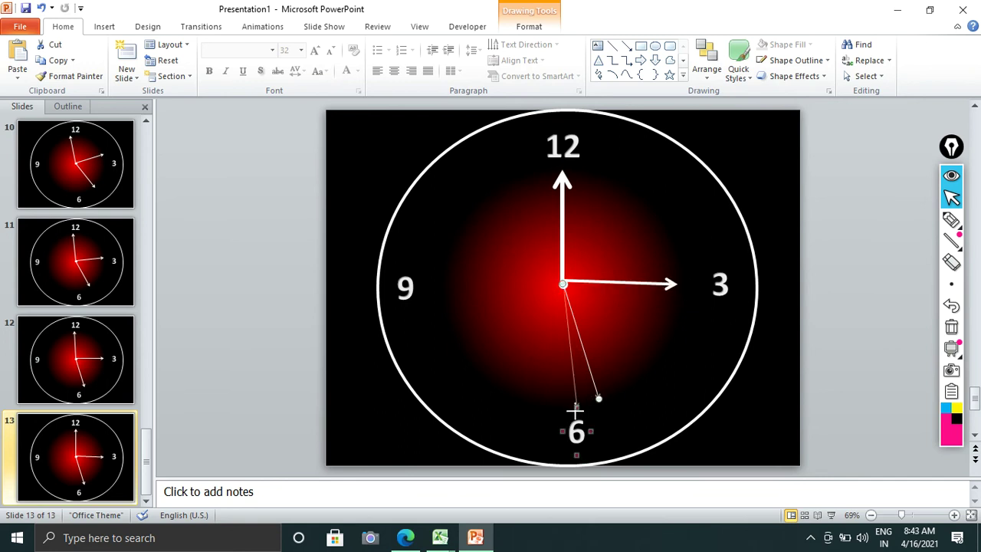
left_click_drag(570, 414, 567, 414)
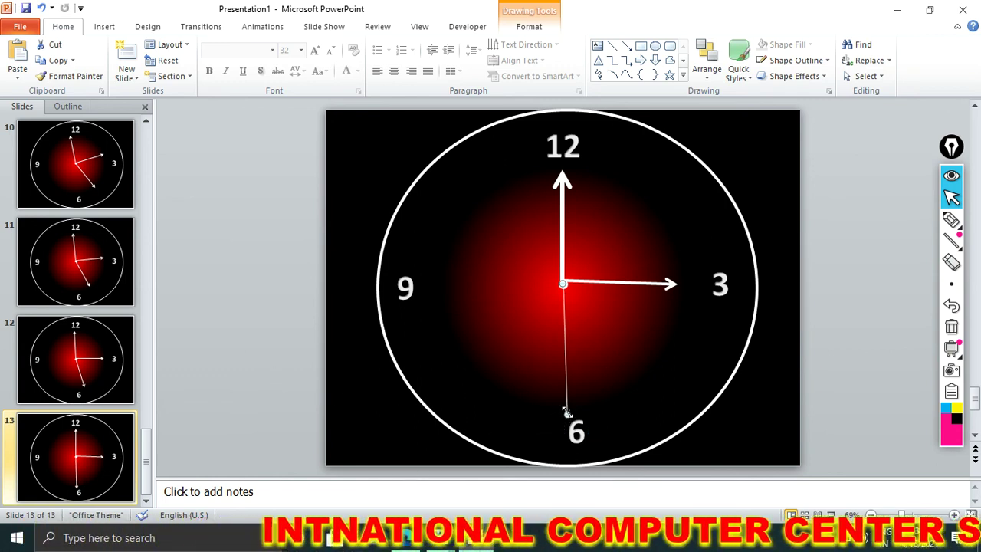
- Nudge the 6 numeral's text box slightly left so it sits under the second hand
left_click(576, 437)
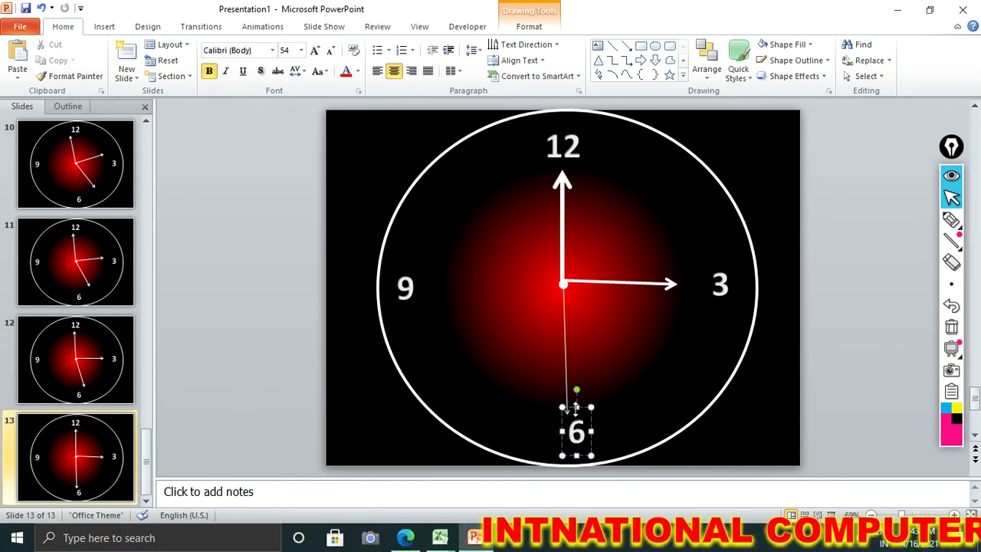
left_click(571, 407)
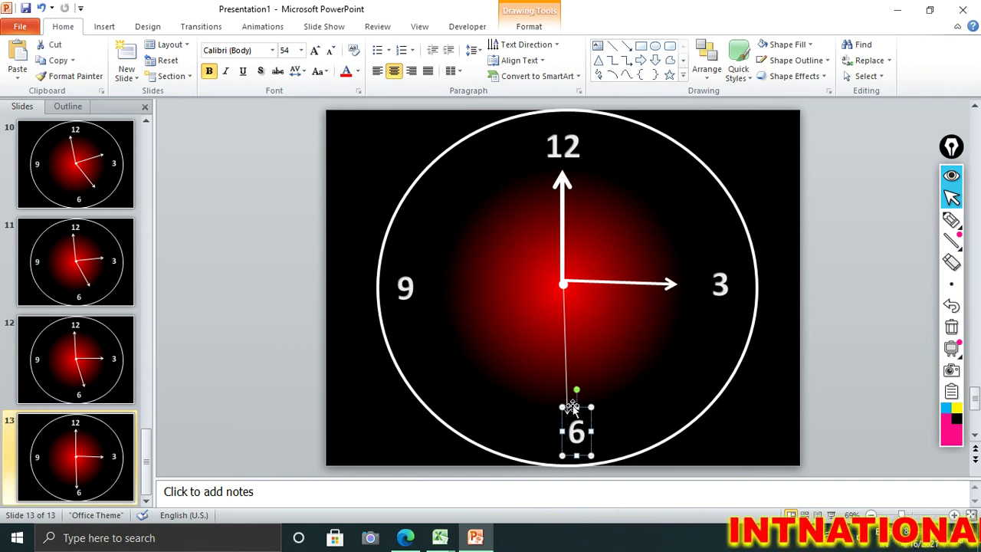
left_click_drag(572, 406, 564, 407)
left_click(342, 338)
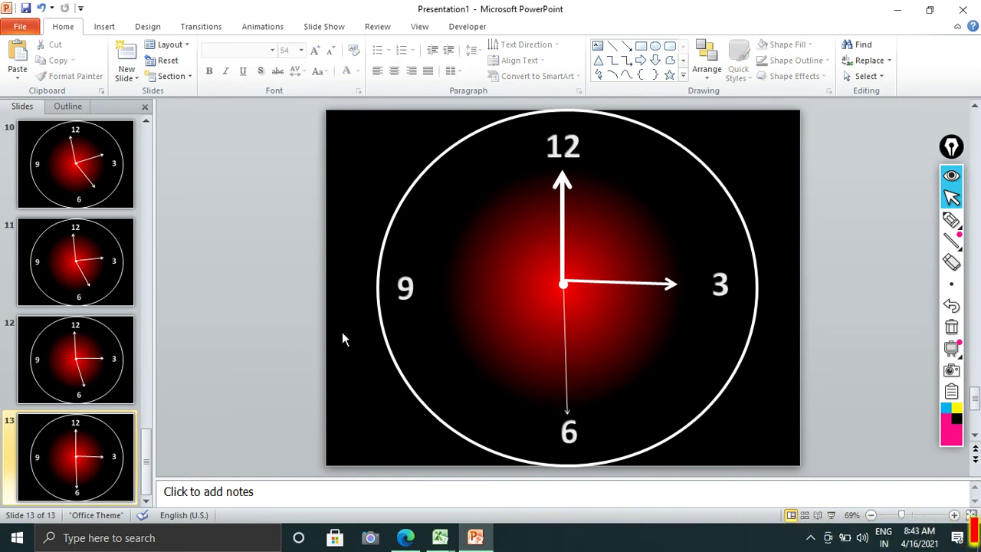
scroll(127, 291, "up", 5)
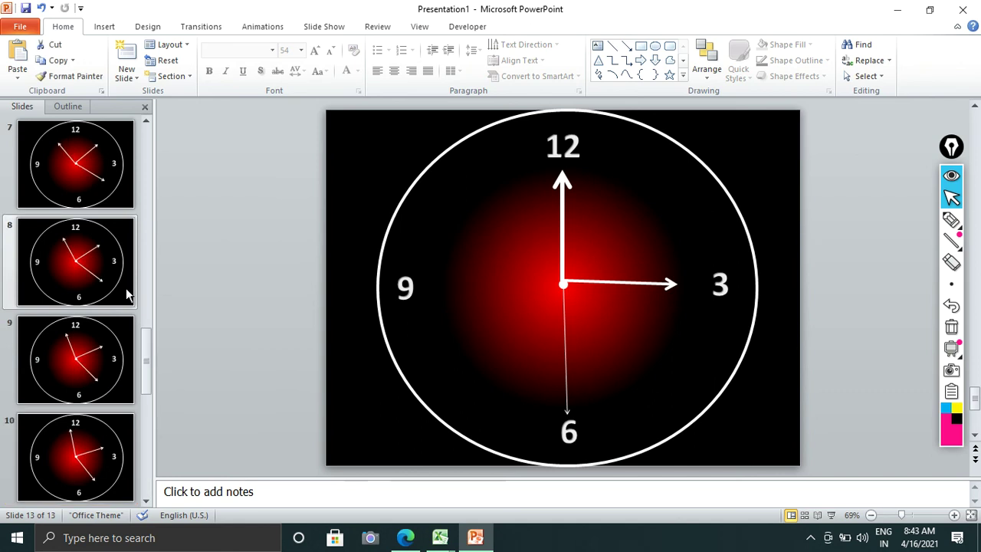
scroll(127, 294, "up", 5)
scroll(141, 285, "down", 5)
scroll(140, 285, "down", 5)
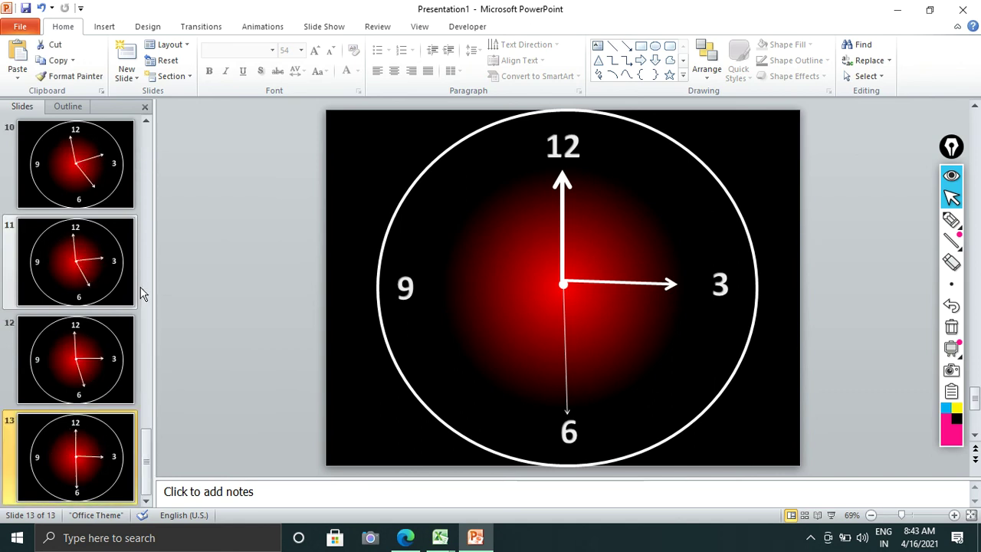
scroll(140, 284, "up", 5)
scroll(142, 294, "down", 2)
scroll(140, 291, "down", 3)
scroll(140, 292, "up", 5)
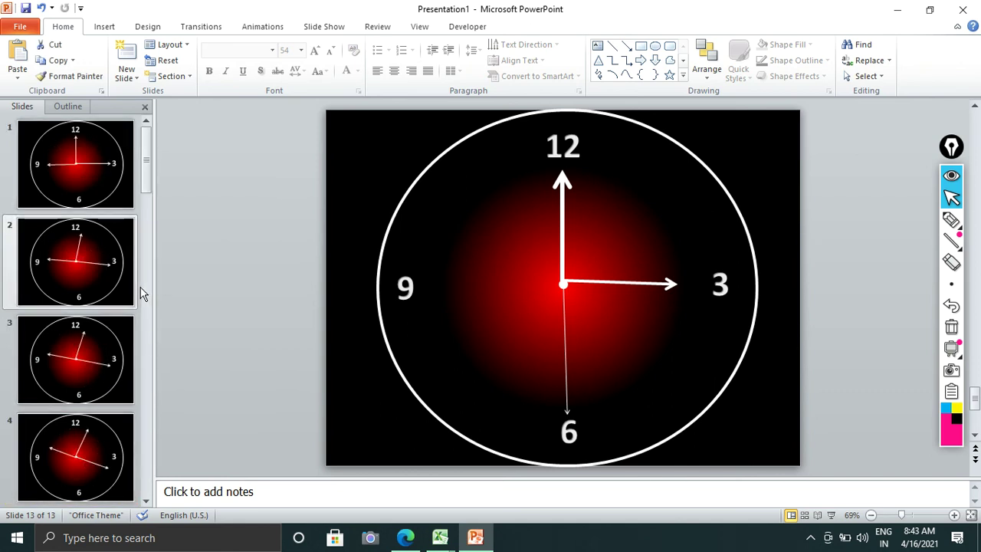
scroll(140, 291, "up", 5)
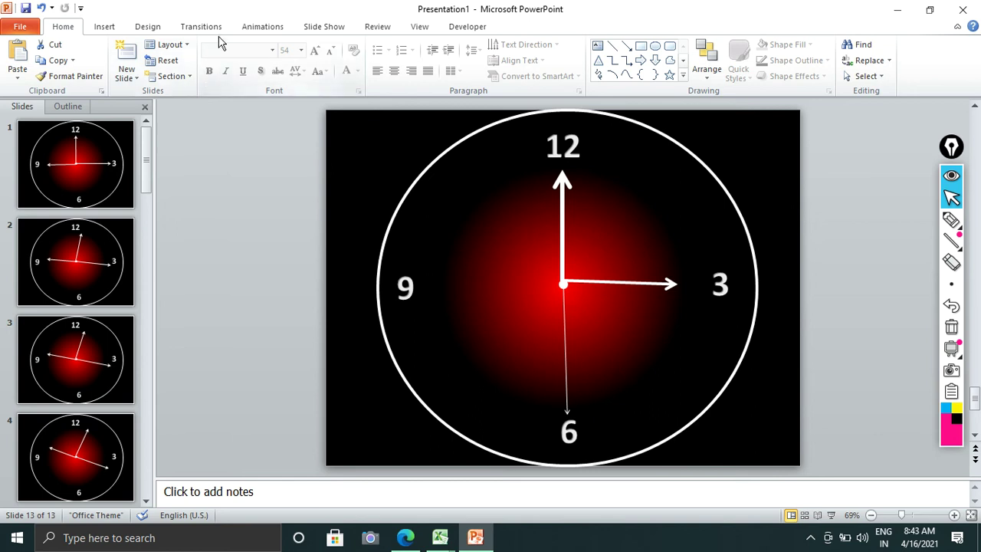
- Give slide 13 a 00.01 transition that advances automatically after 00:00.00 instead of on mouse click
left_click(259, 29)
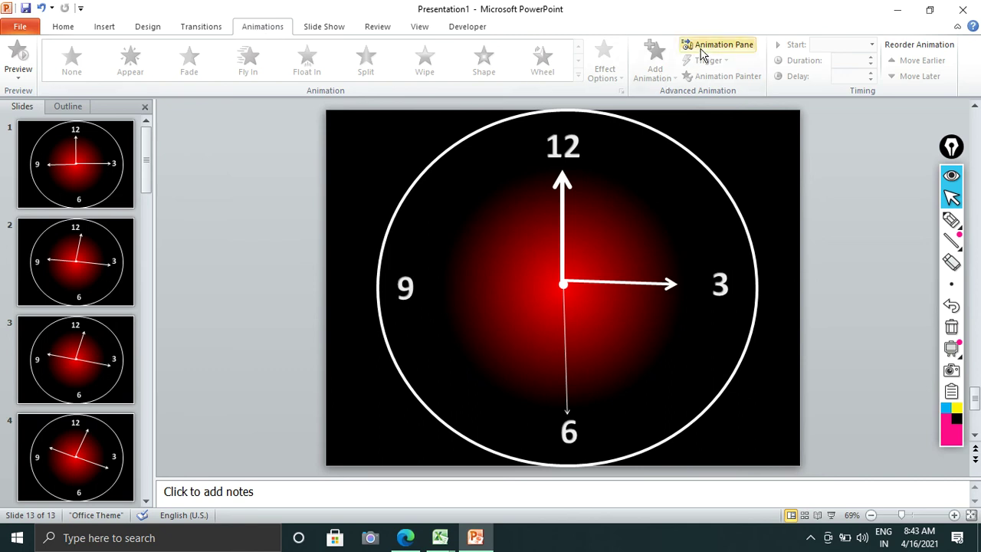
left_click(204, 30)
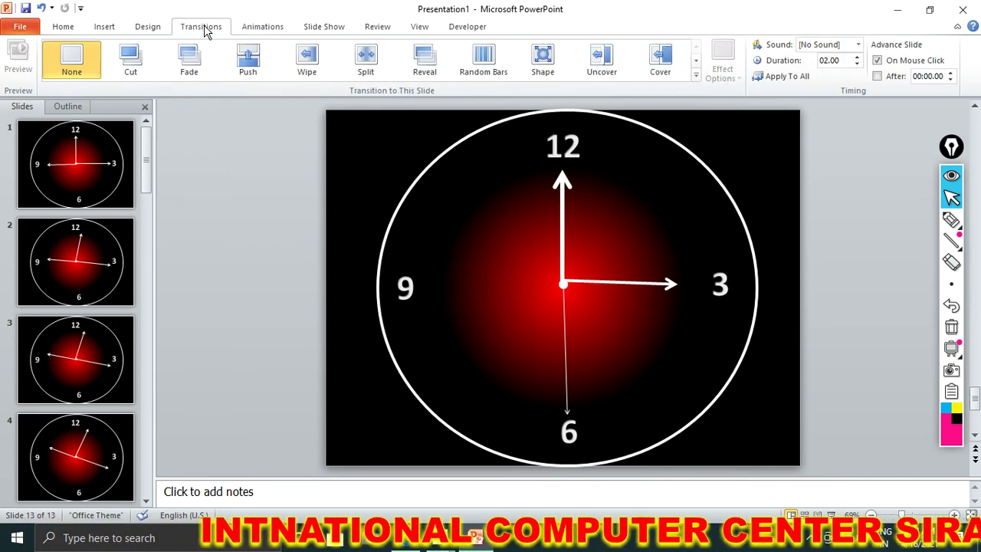
left_click(856, 65)
left_click(856, 66)
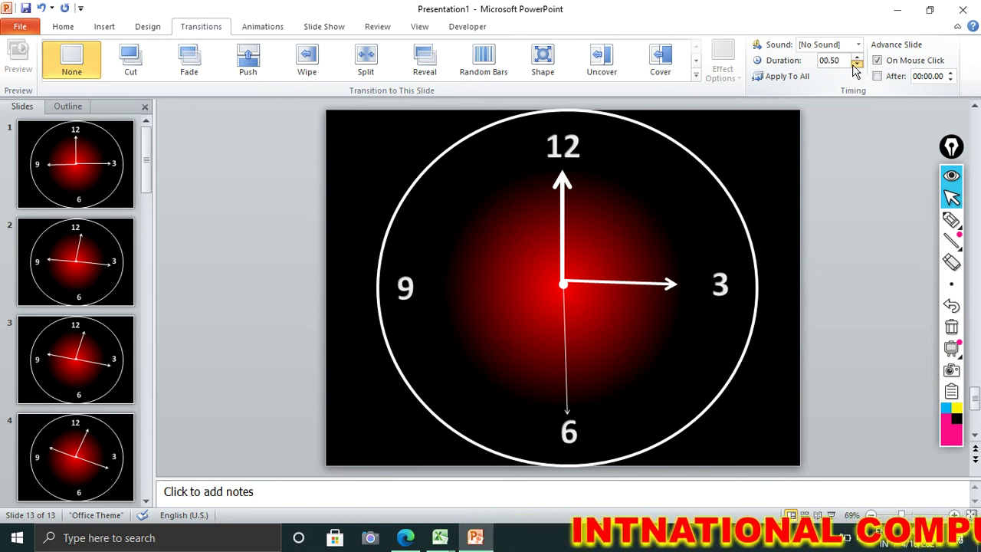
left_click(877, 61)
left_click(878, 76)
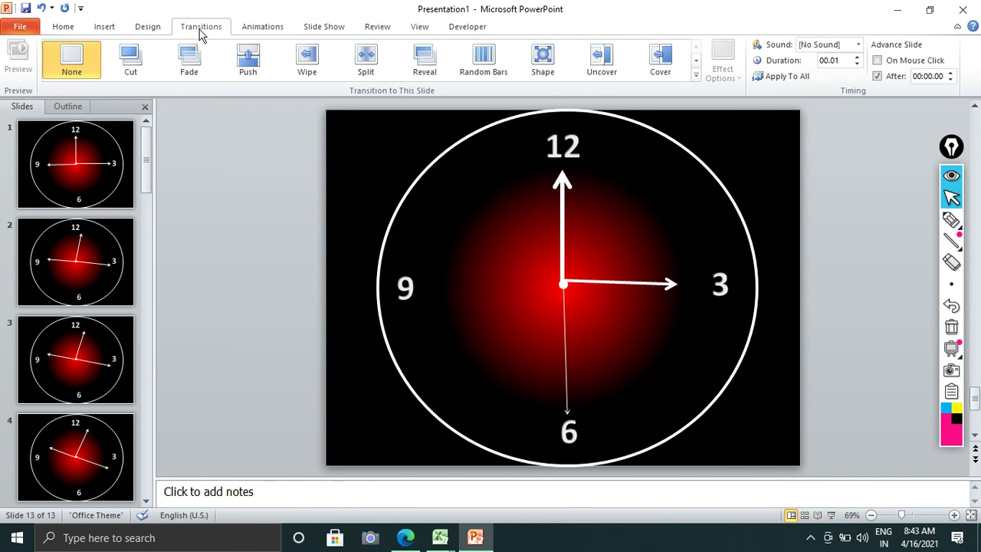
- Underline the timing settings with the on-screen pen, then clear the markings
left_click(950, 222)
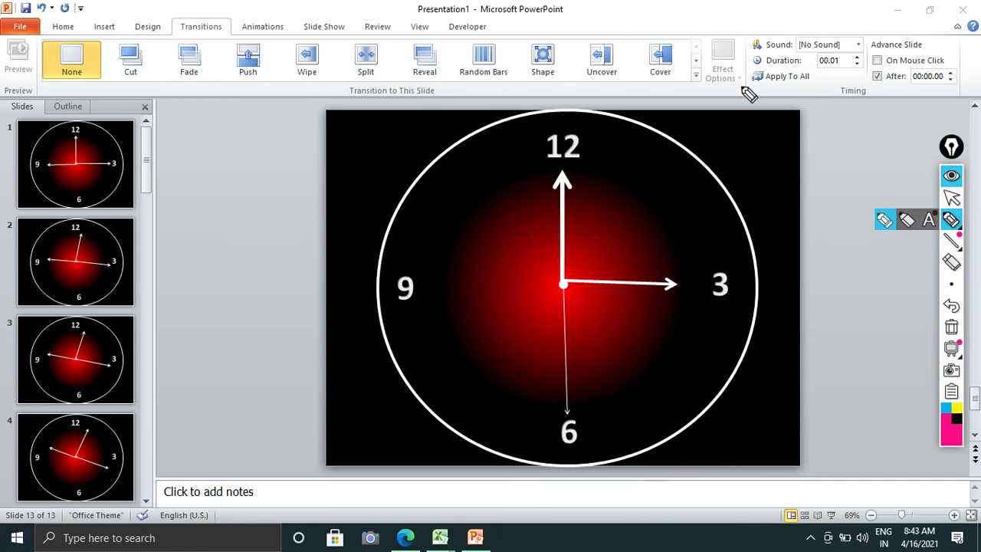
left_click_drag(742, 87, 826, 90)
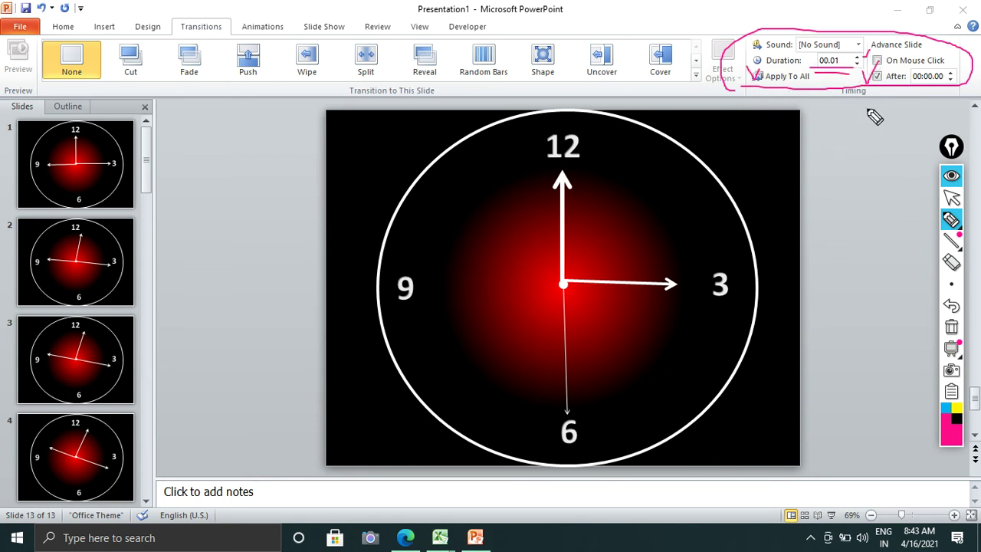
left_click(952, 327)
left_click(950, 200)
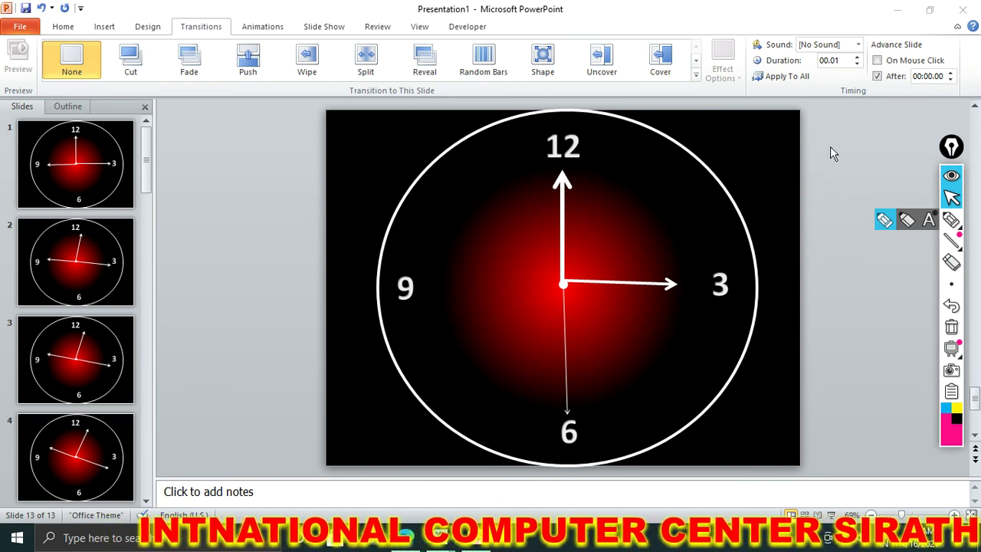
- Open the Set Up Slide Show dialog and highlight its options on screen, then clear the markings
left_click(324, 27)
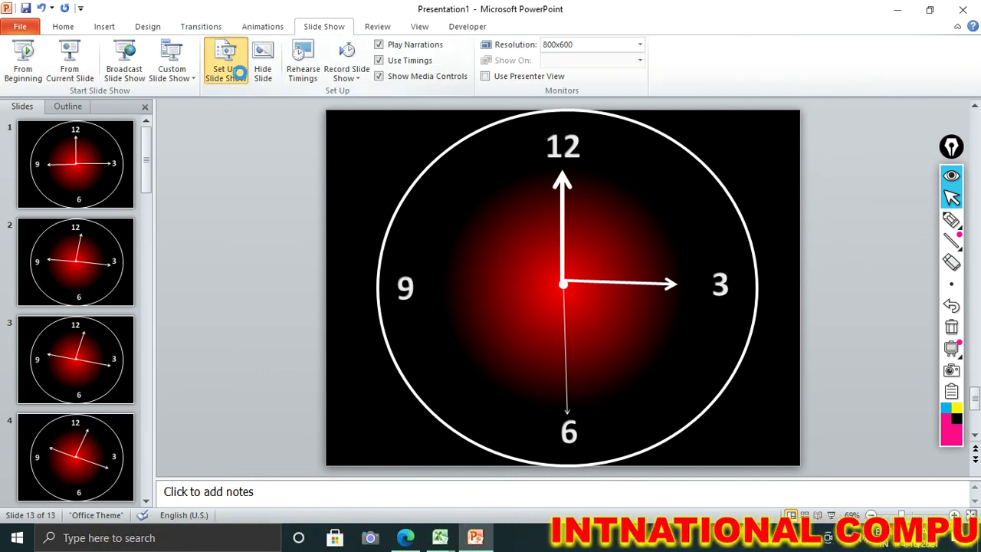
left_click(225, 62)
left_click_drag(460, 136, 686, 60)
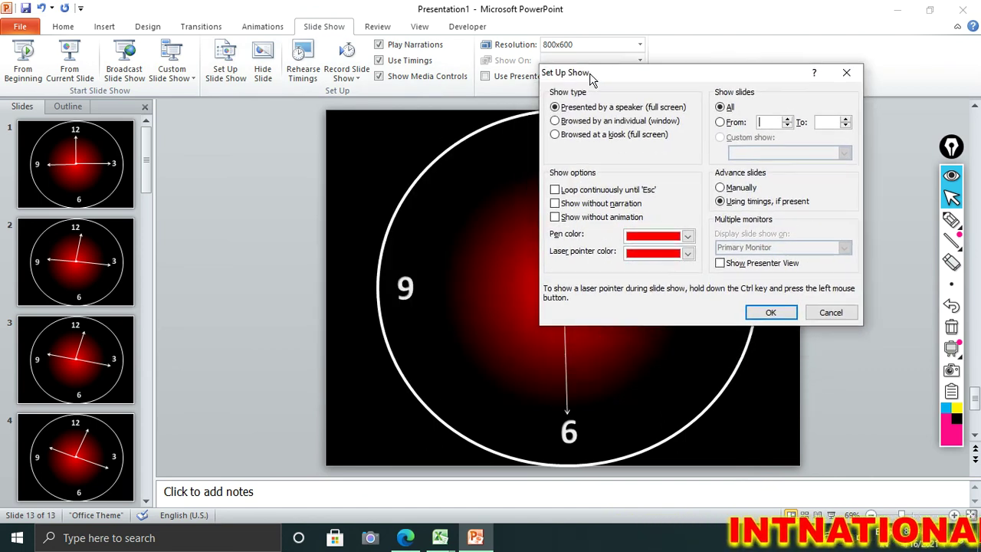
left_click(951, 220)
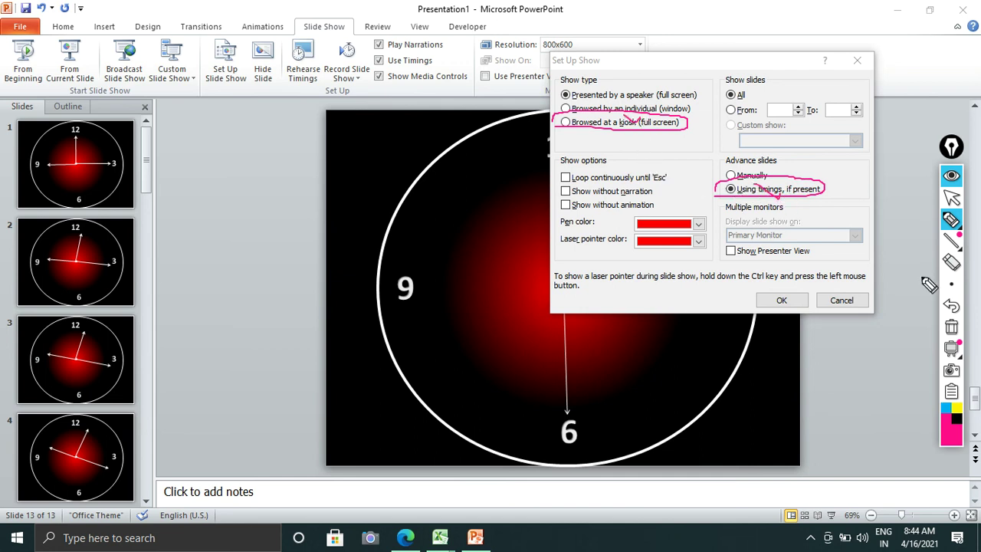
left_click(952, 326)
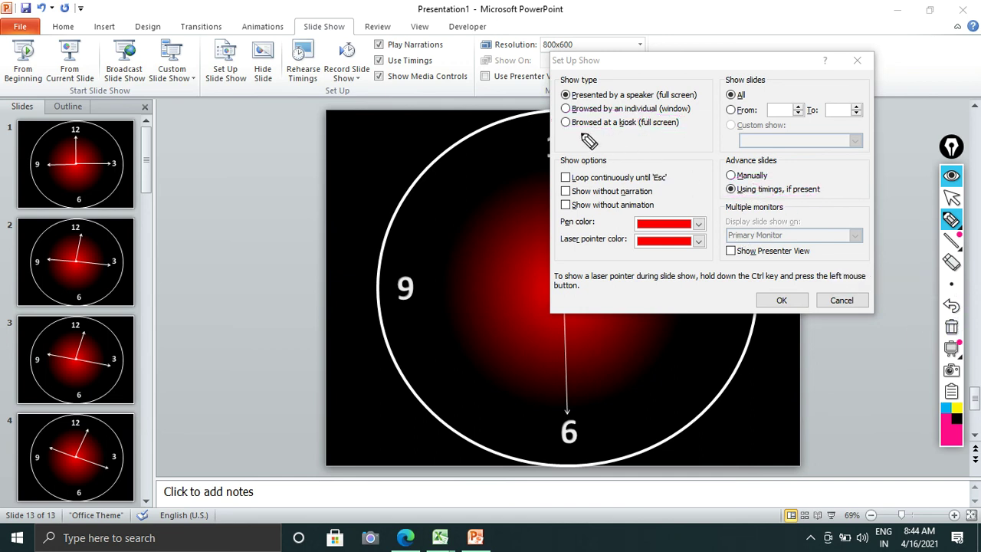
left_click(952, 198)
- Choose Browsed at a kiosk (full screen), keep Using timings, and confirm the setup
left_click(577, 123)
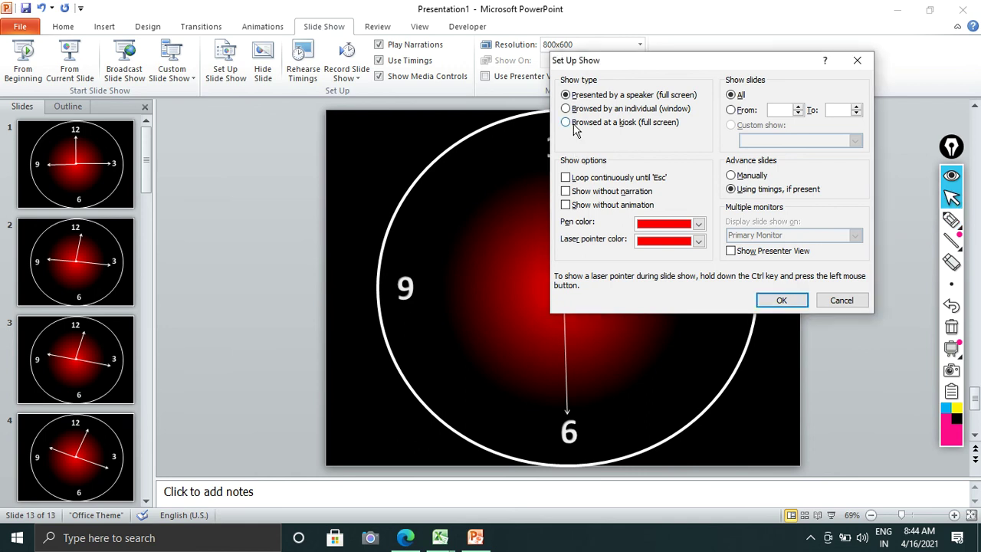
left_click(782, 301)
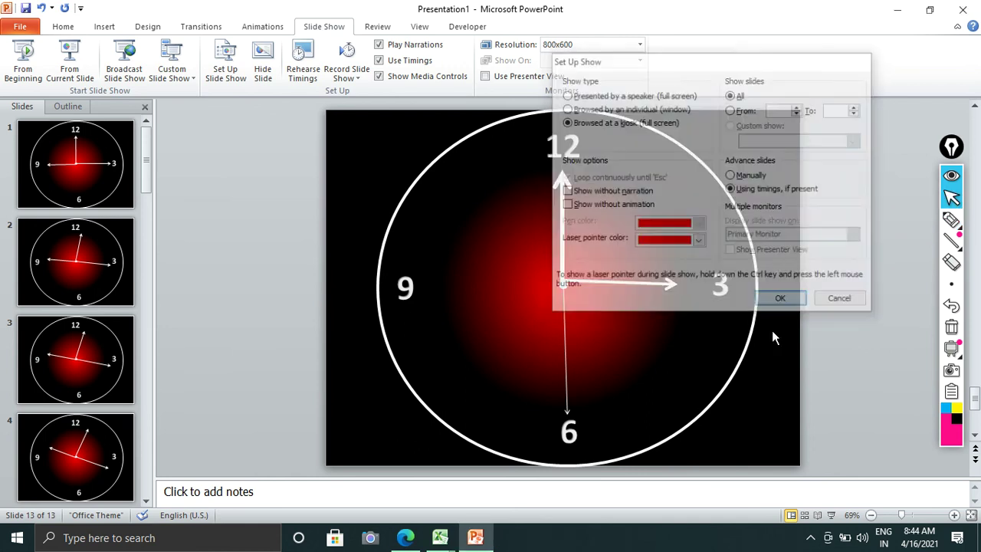
left_click(261, 27)
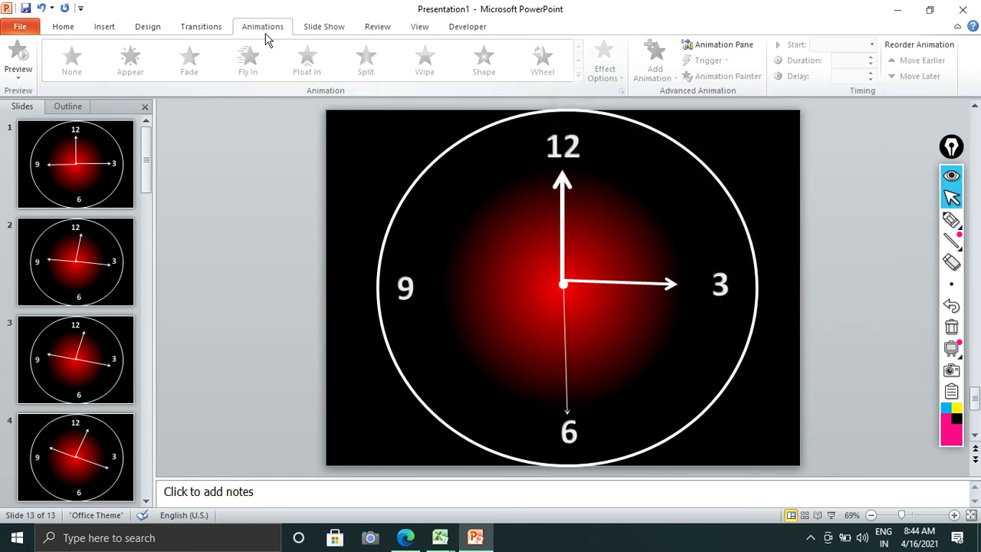
- Review the transition settings, then switch to the slide show controls to start the show
left_click(201, 27)
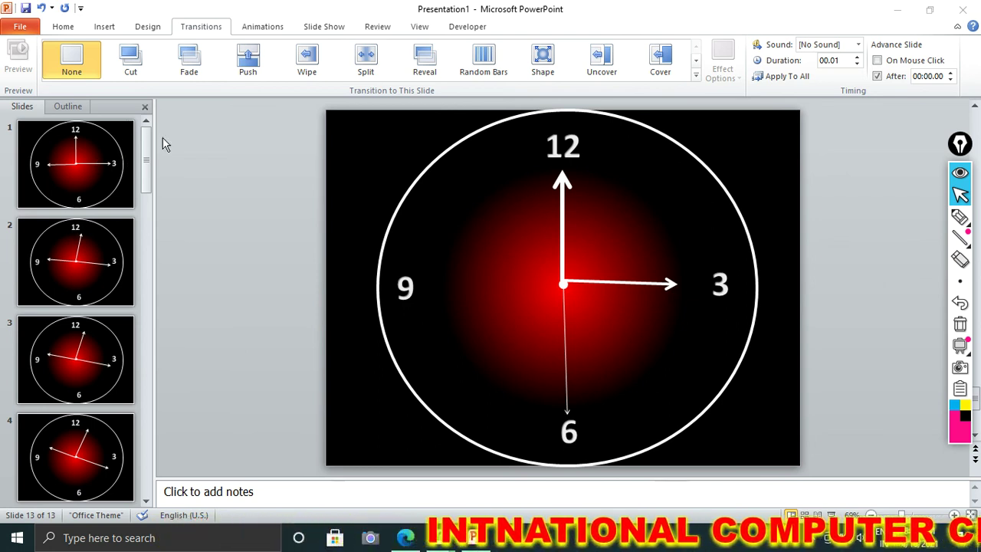
left_click(310, 29)
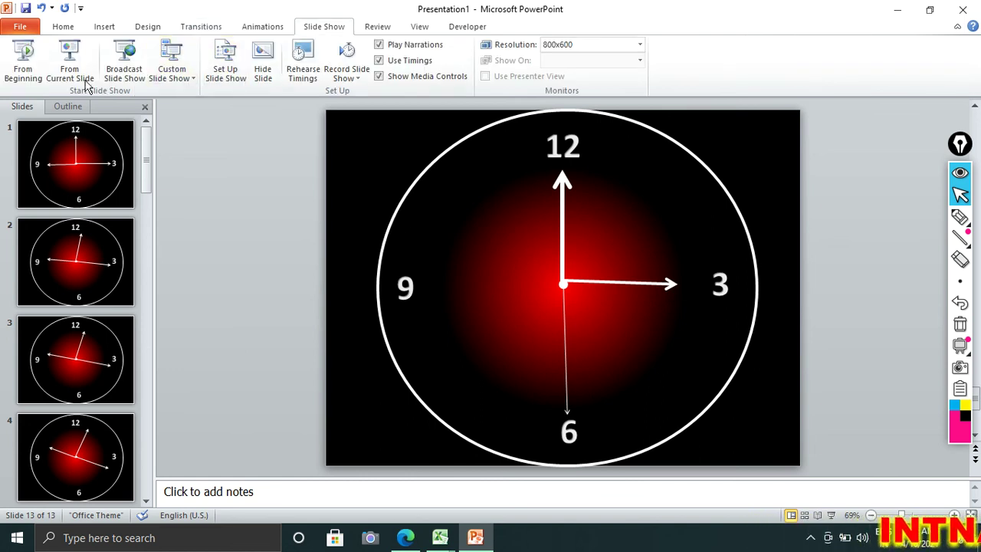